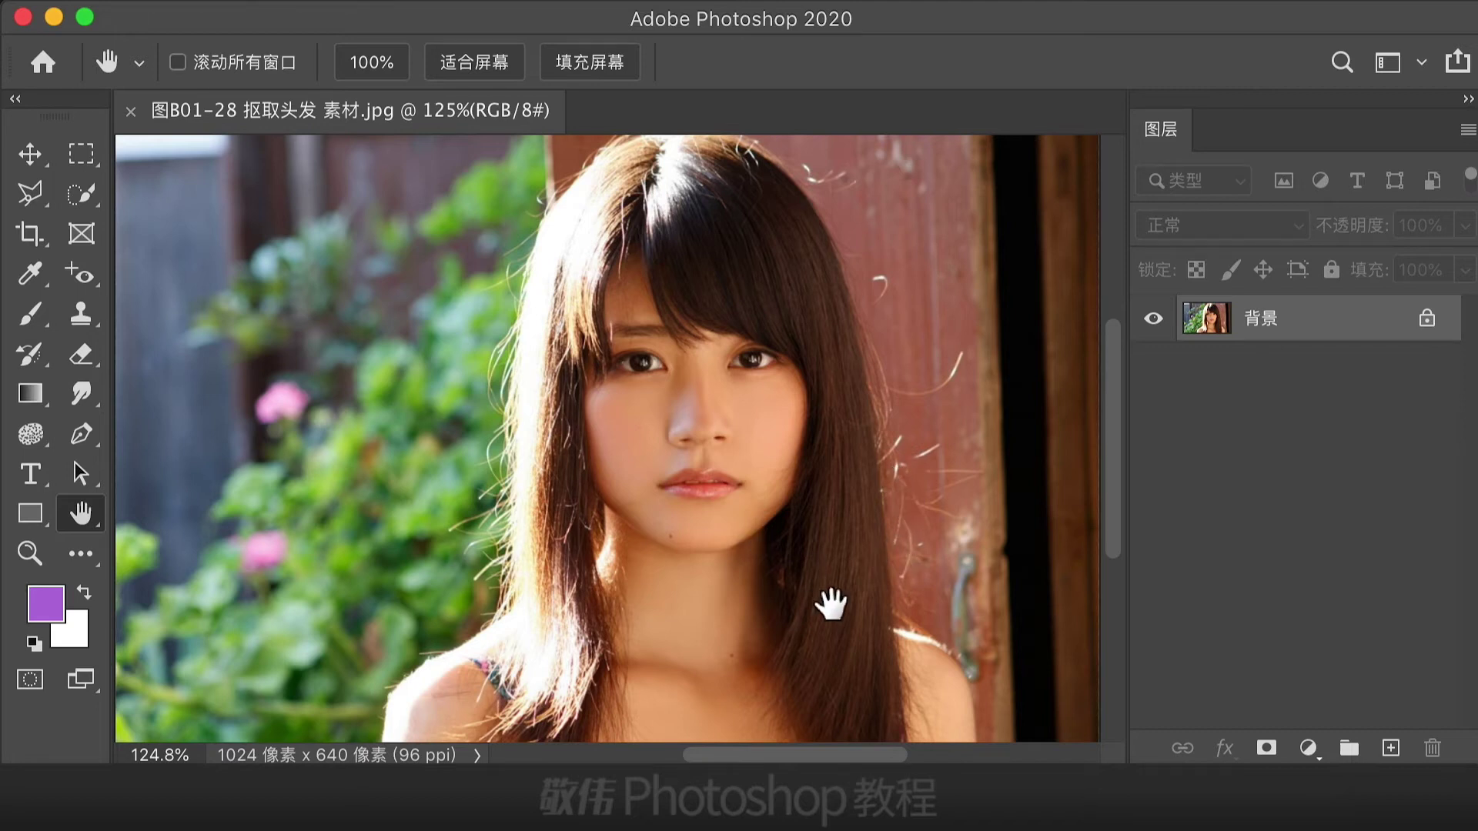
Select the woman automatically with Select Subject and open the selection in the Select and Mask workspace
key(v)
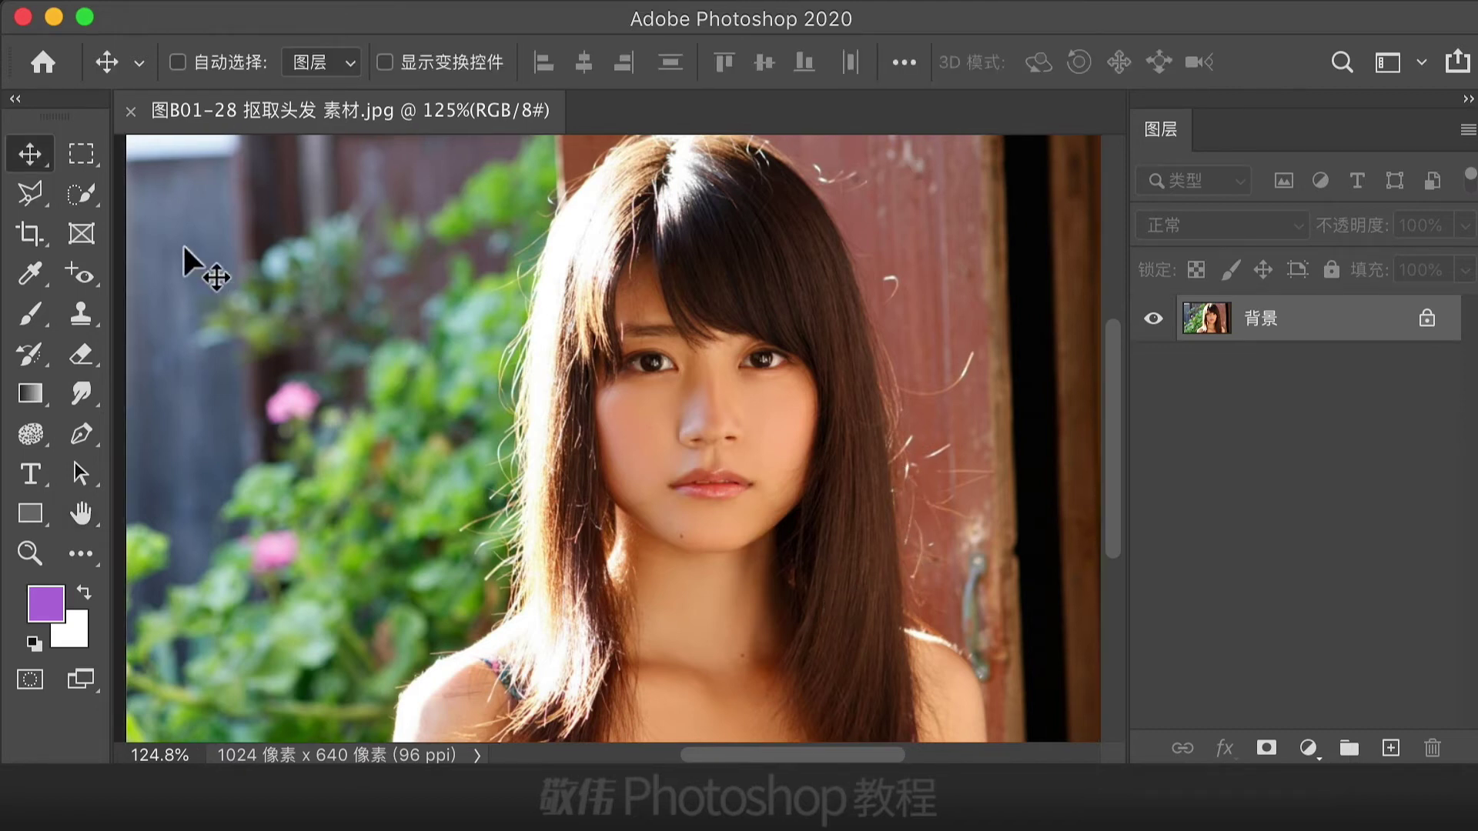
click(83, 194)
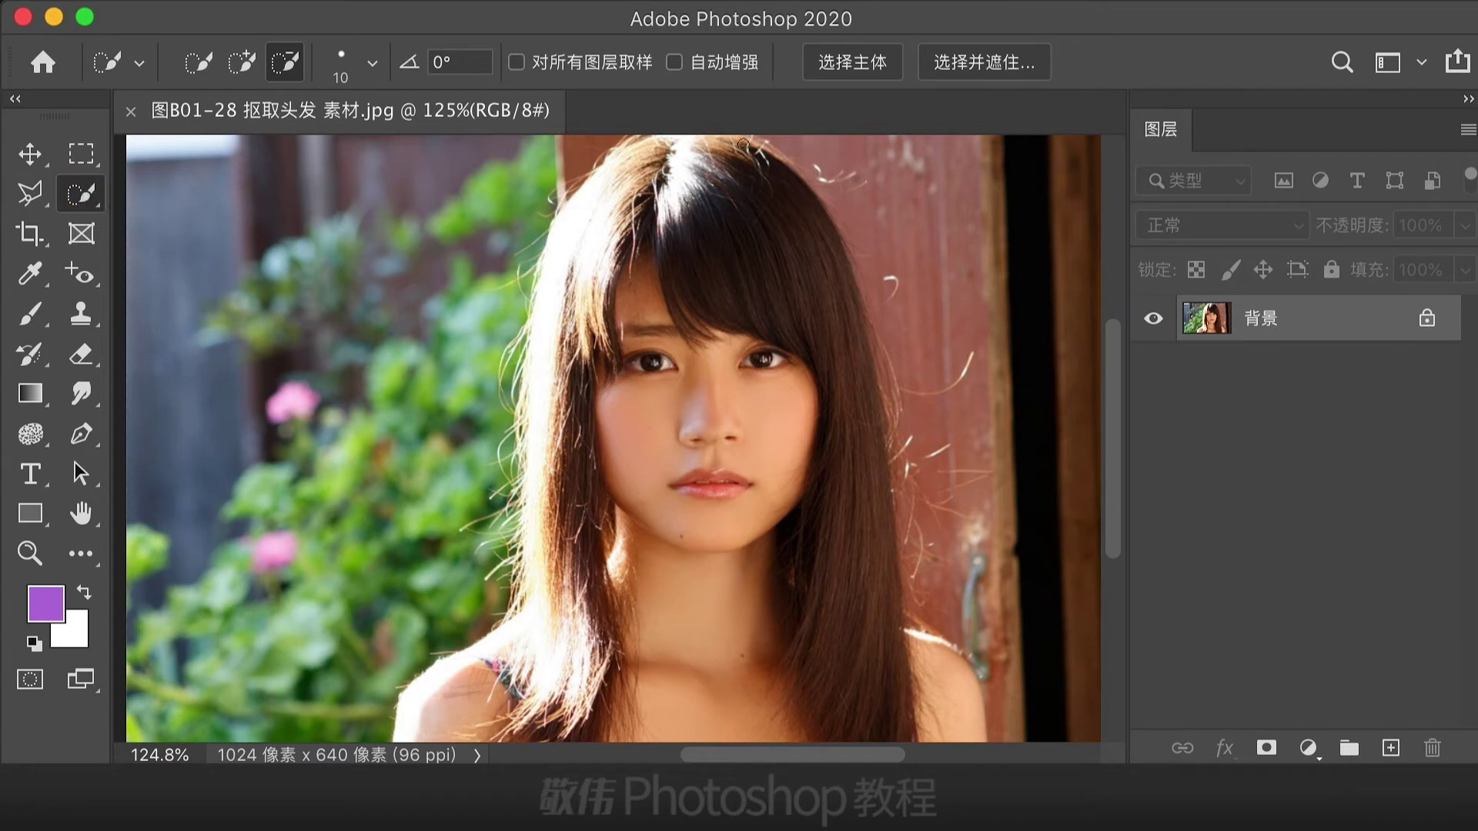
click(858, 63)
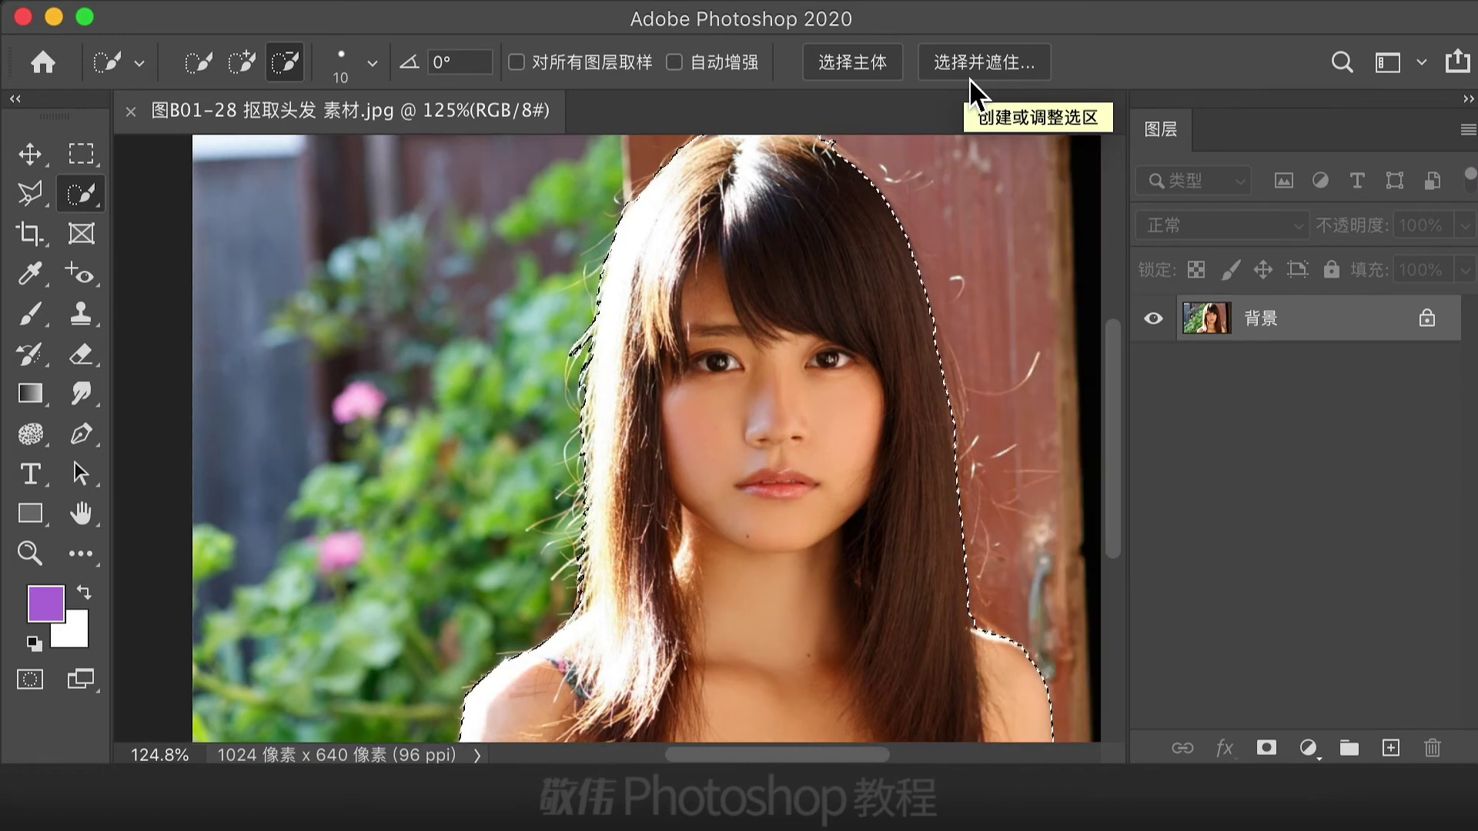
click(977, 63)
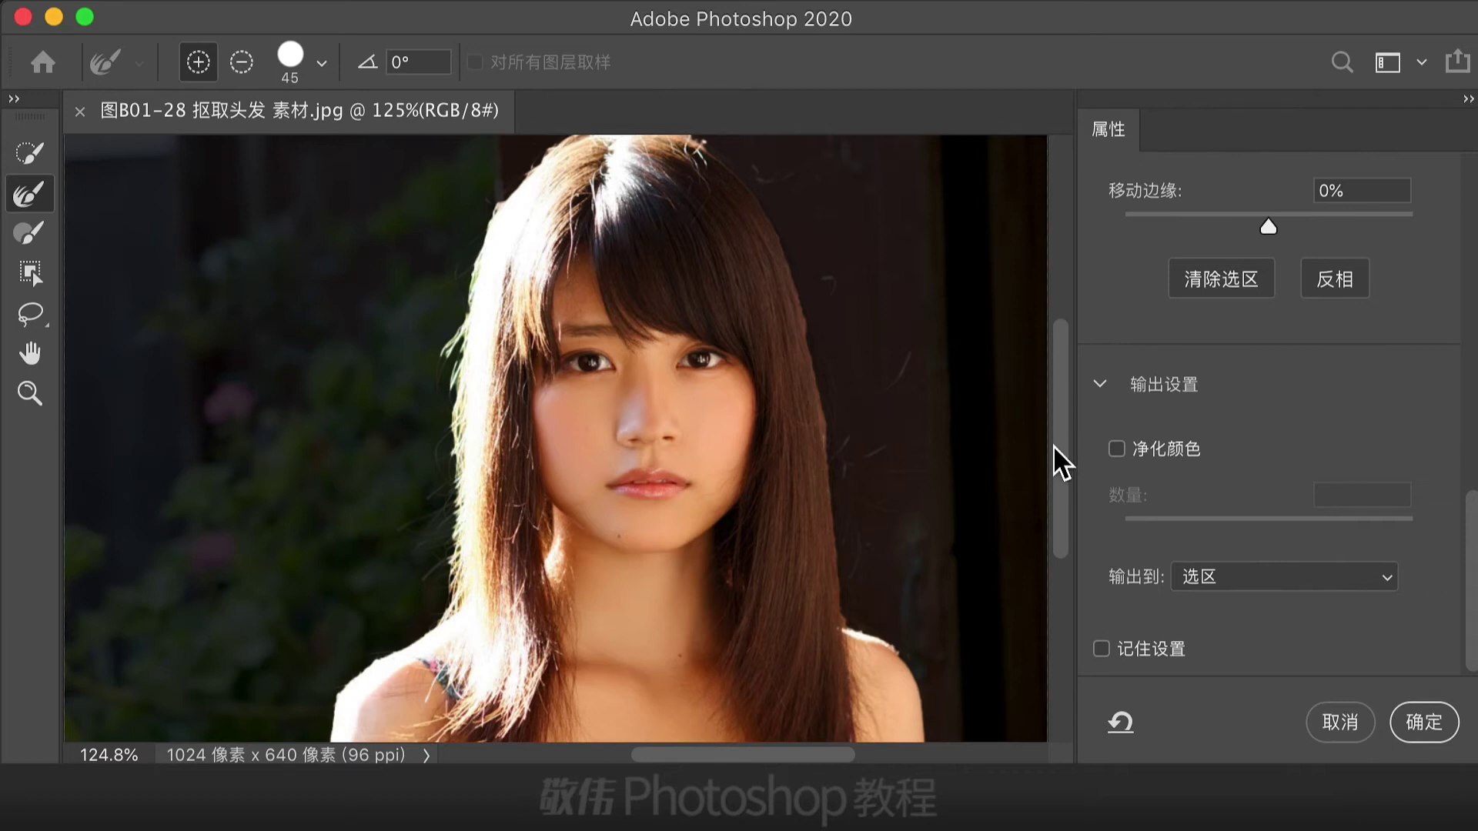
Keep the On Black preview for the selection and set its opacity to 100%
scroll(1052, 511, down, 1)
scroll(1226, 274, up, 10)
click(1230, 262)
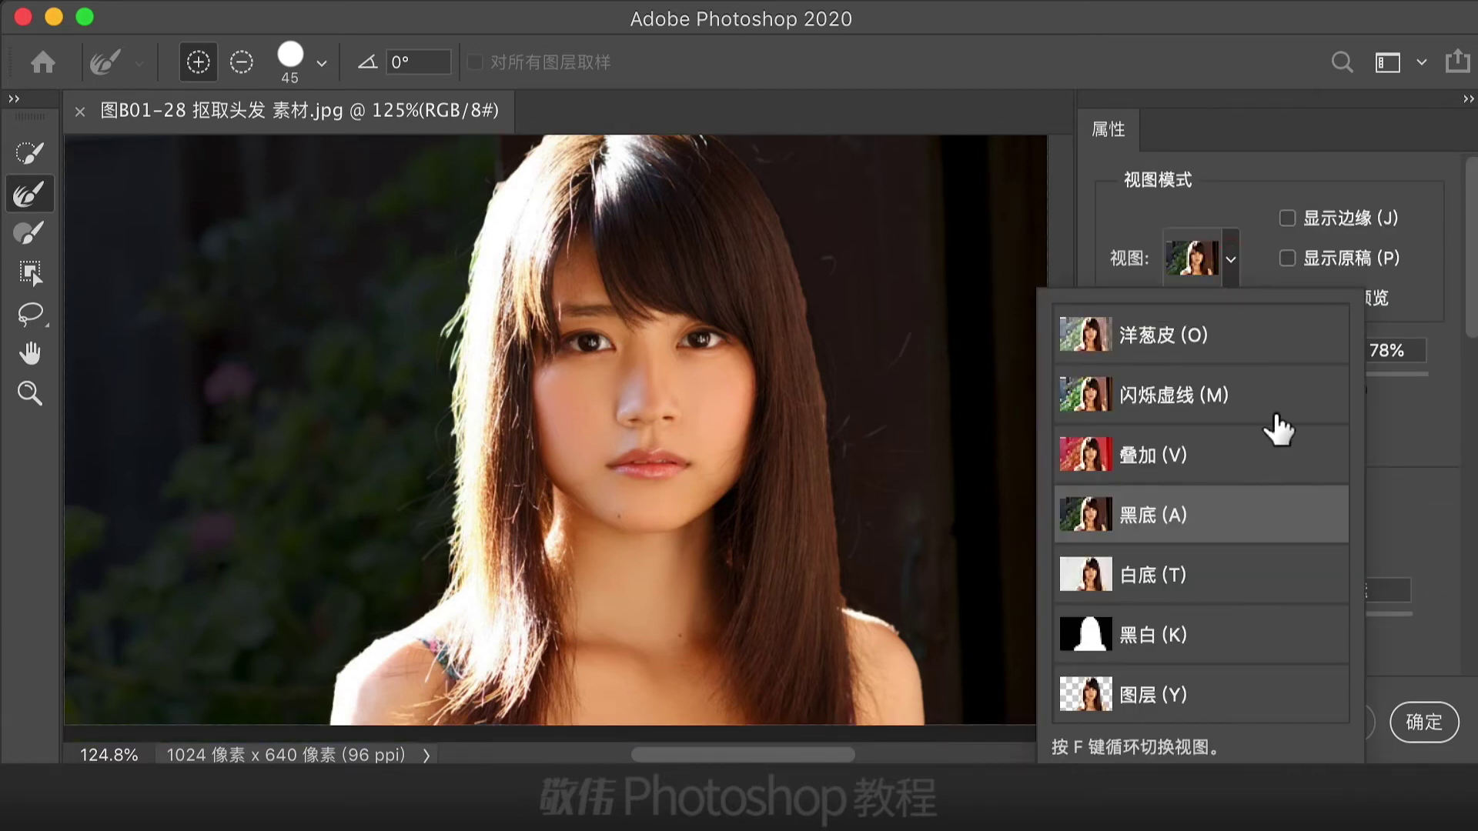
click(1414, 438)
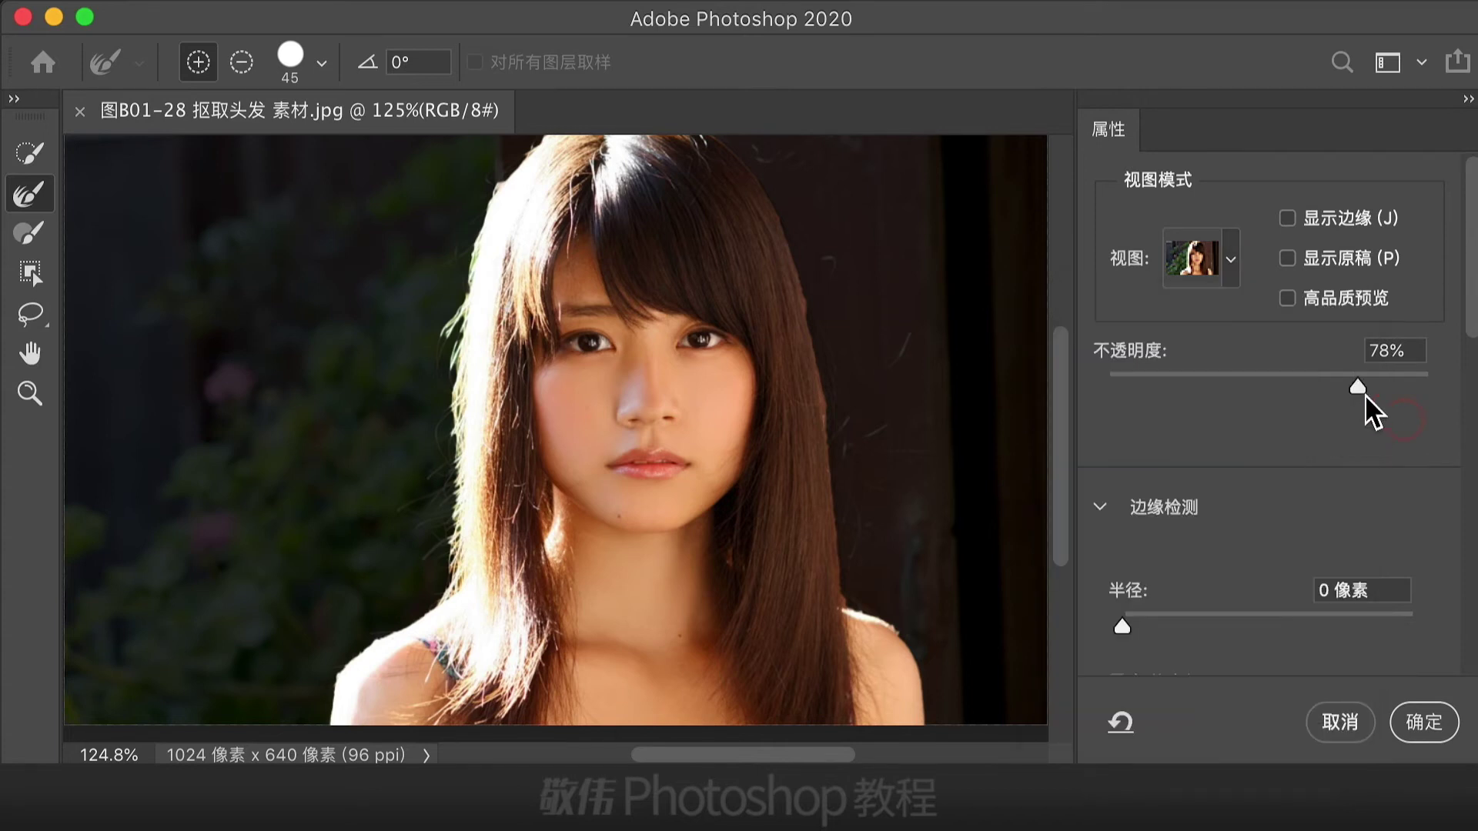
drag(1356, 393, 1474, 400)
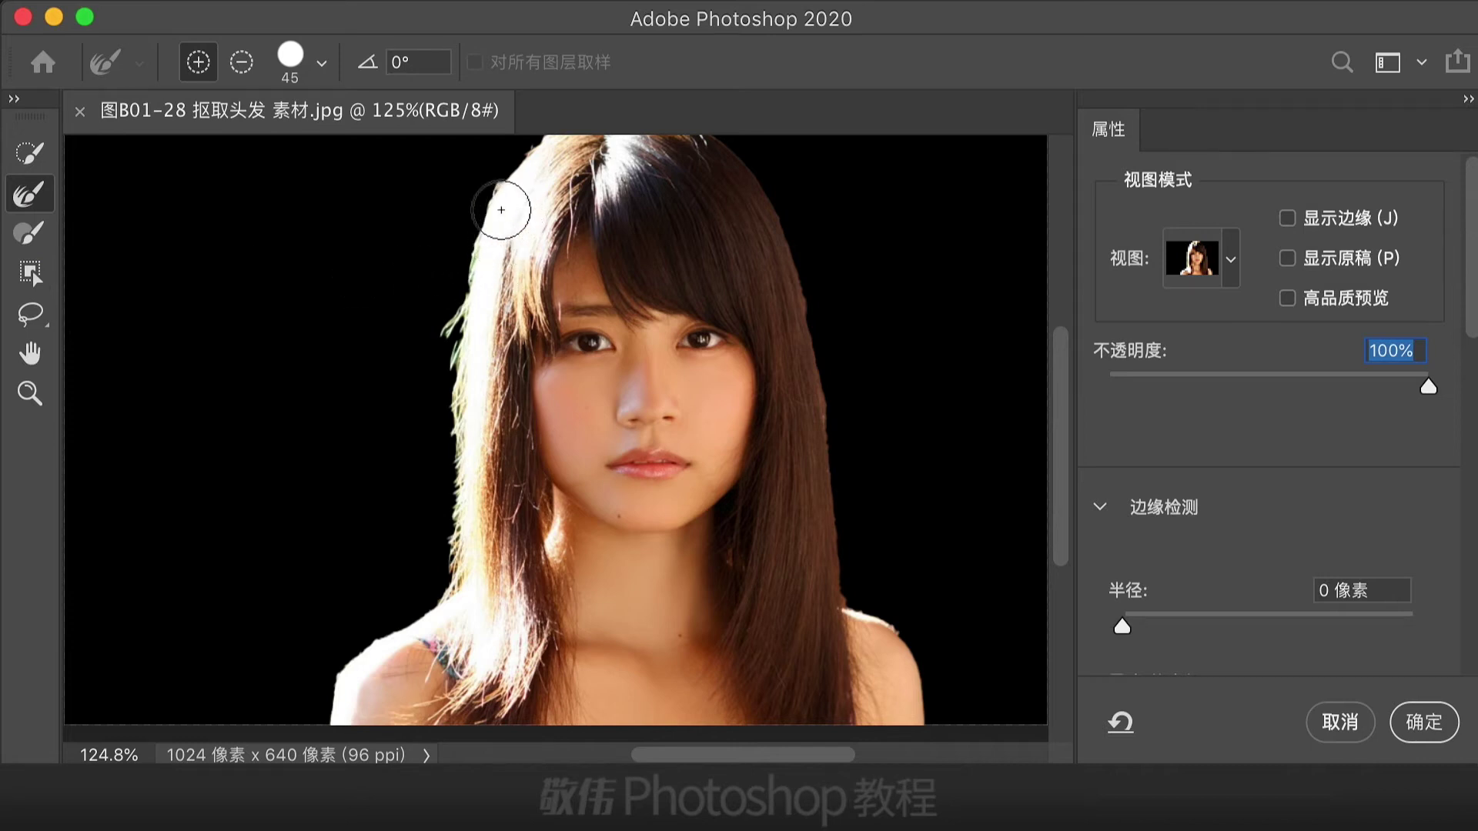
Refine the hair edge on the image's left side with the size 45 Refine Edge Brush, from the head down to the shoulder
mouse_move(496, 217)
mouse_down()
mouse_move(455, 362)
mouse_move(446, 517)
mouse_move(388, 526)
mouse_move(455, 527)
mouse_move(454, 575)
mouse_move(415, 630)
mouse_up()
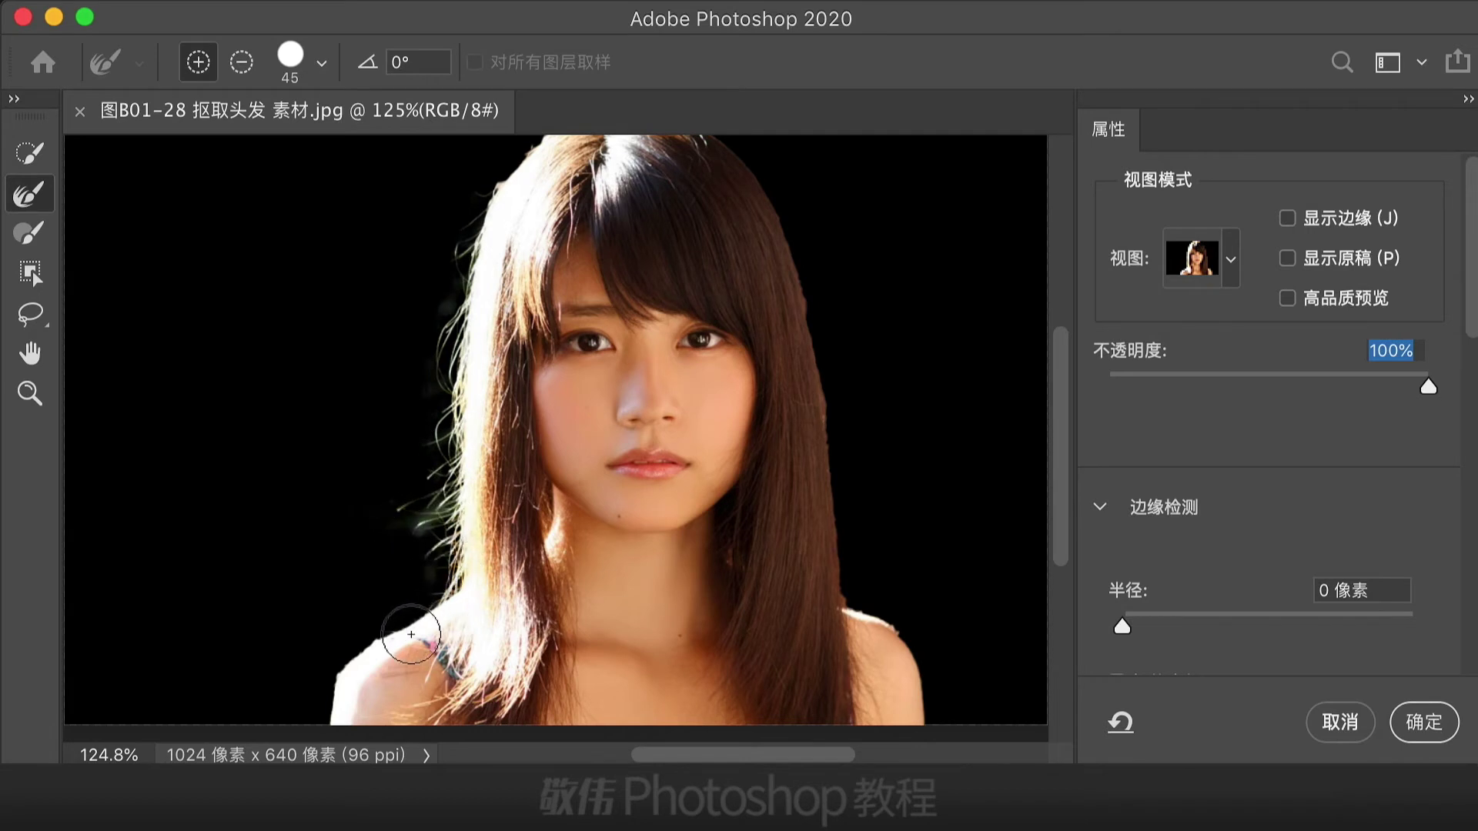
scroll(684, 559, down, 5)
scroll(718, 512, down, 3)
scroll(719, 515, up, 5)
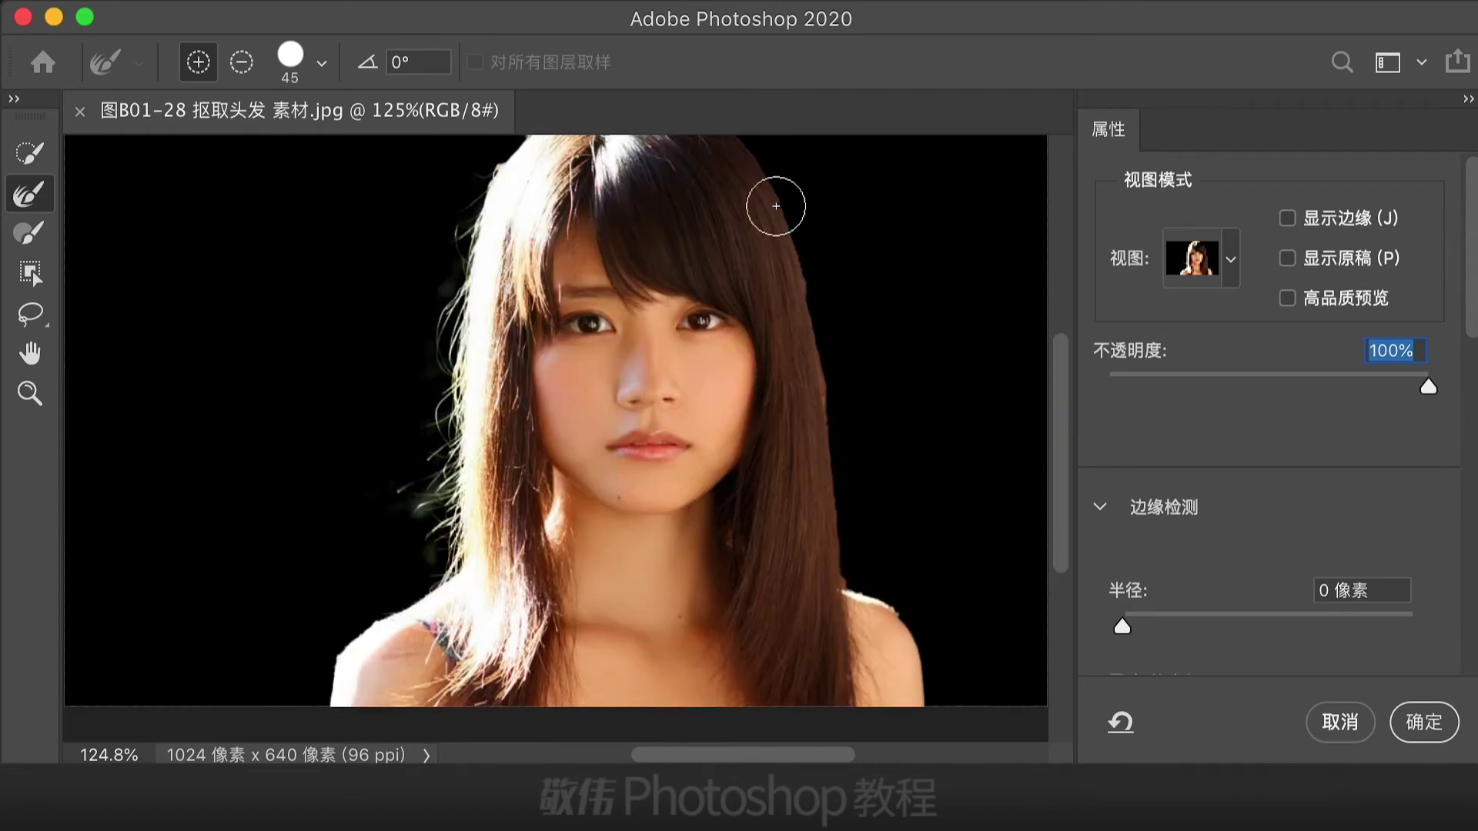
Refine the hair edge on the image's right side down to the shoulder, brushing outward over the stray flyaway strands
mouse_move(756, 171)
mouse_down()
mouse_move(805, 291)
mouse_move(860, 594)
mouse_up()
scroll(859, 593, down, 5)
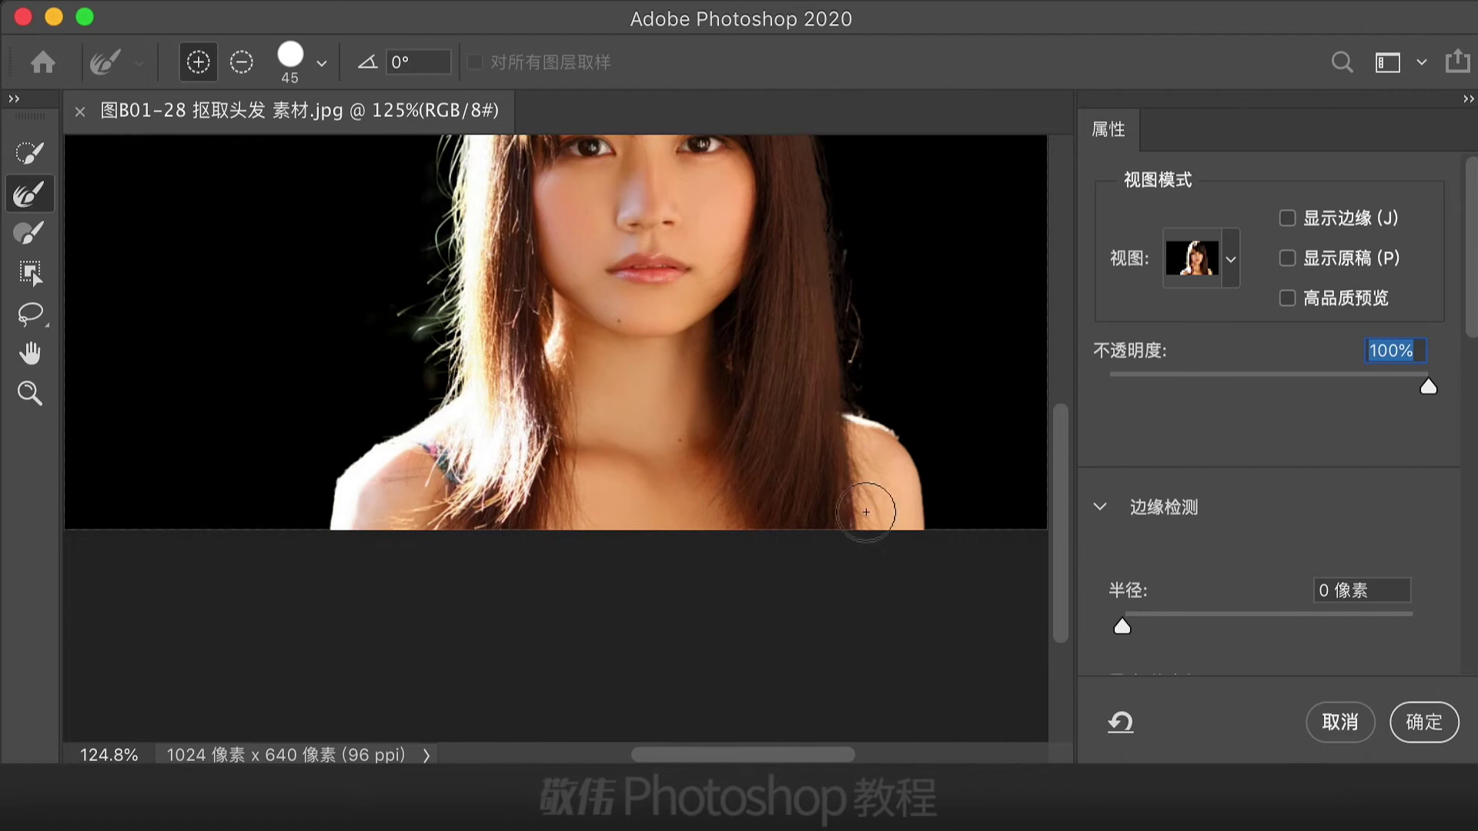
scroll(851, 544, up, 5)
mouse_move(875, 482)
mouse_down()
mouse_move(905, 479)
mouse_move(886, 483)
mouse_move(884, 516)
mouse_move(916, 485)
mouse_move(873, 456)
mouse_move(885, 486)
mouse_move(946, 474)
mouse_move(940, 439)
mouse_move(897, 440)
mouse_move(879, 422)
mouse_move(963, 428)
mouse_move(942, 437)
mouse_move(970, 409)
mouse_up()
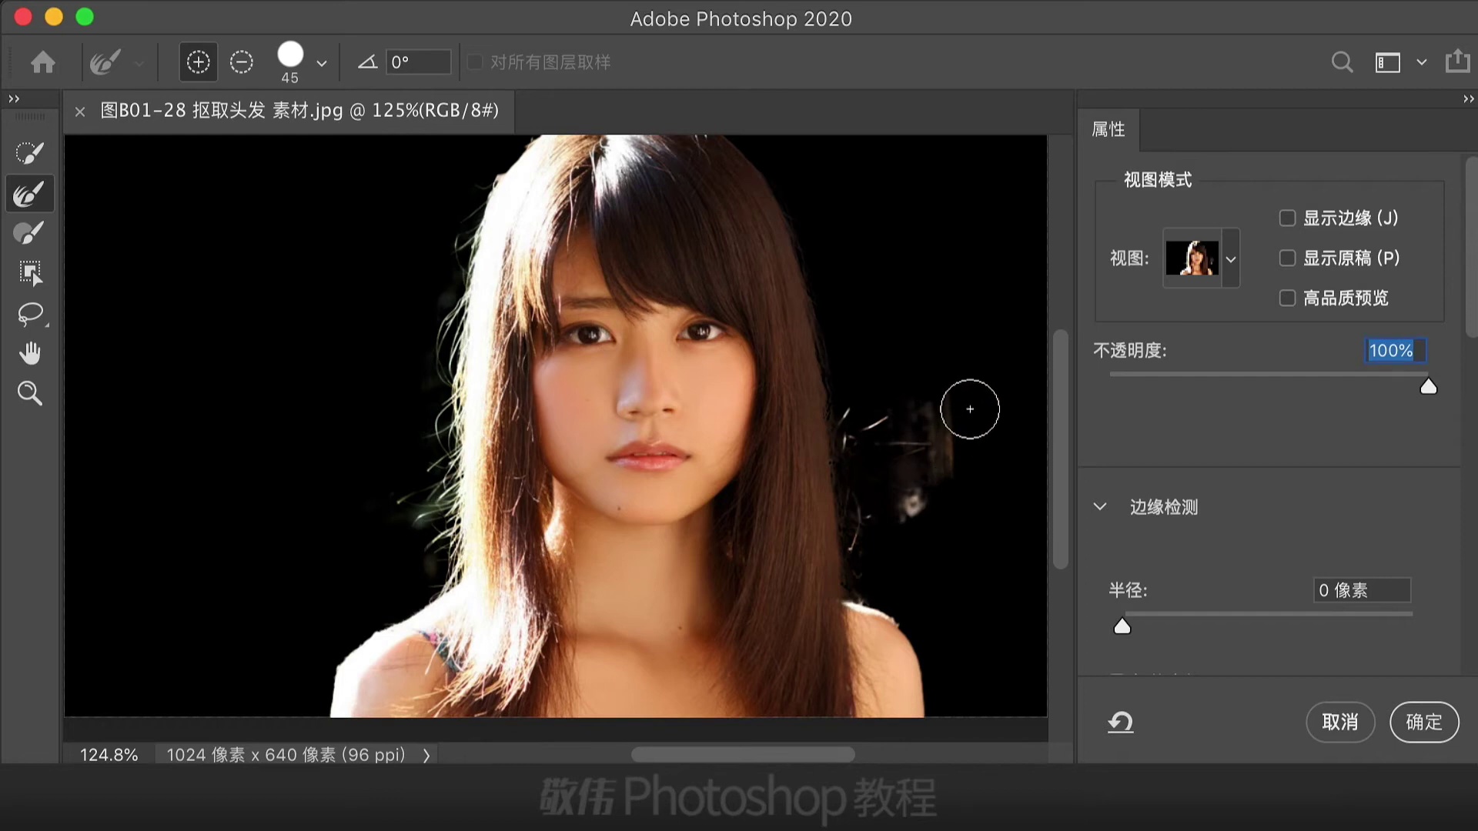
scroll(940, 620, up, 1)
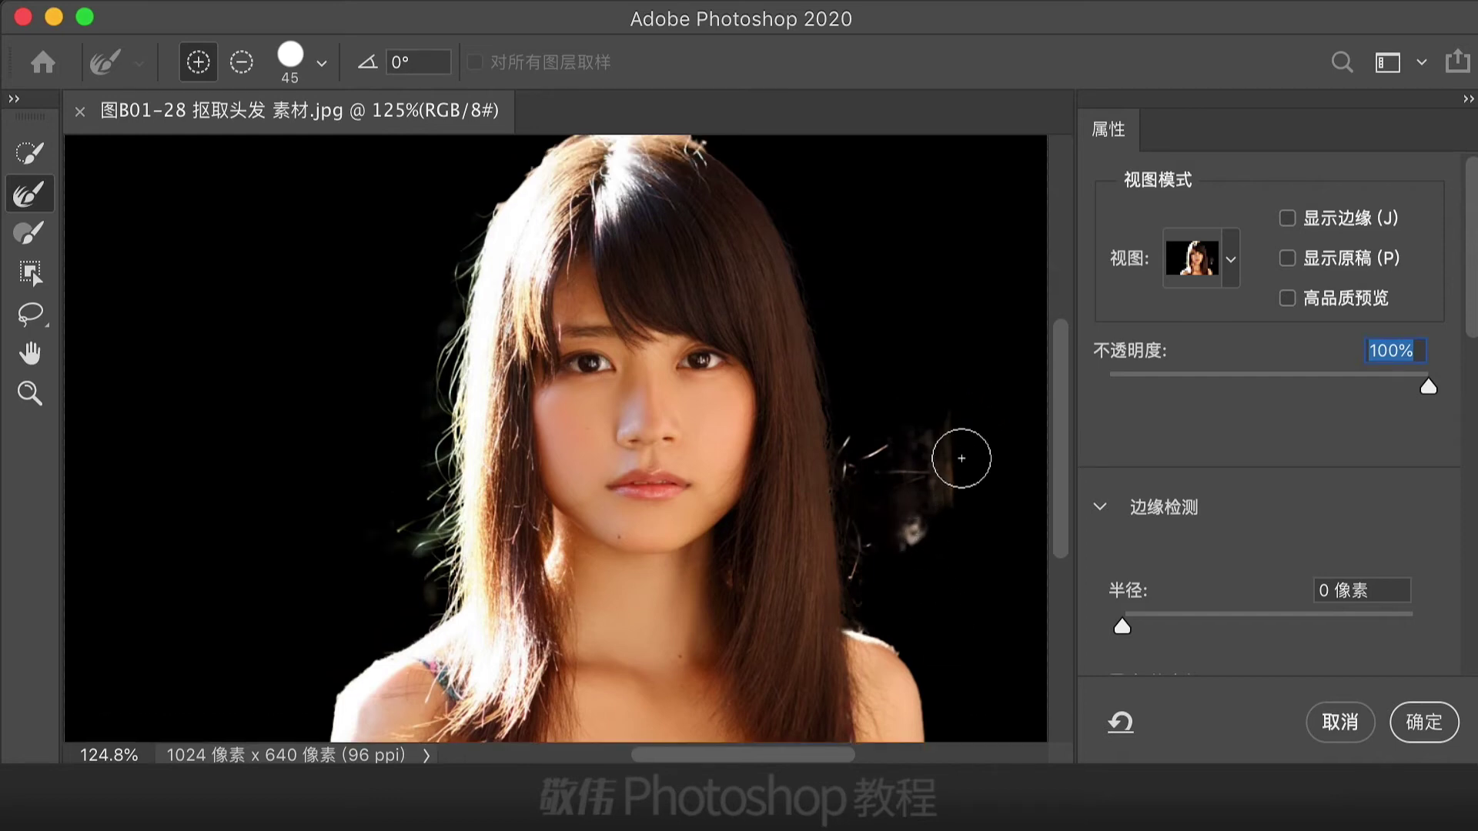
mouse_move(961, 458)
mouse_down()
mouse_move(903, 545)
mouse_move(950, 523)
mouse_move(971, 447)
mouse_up()
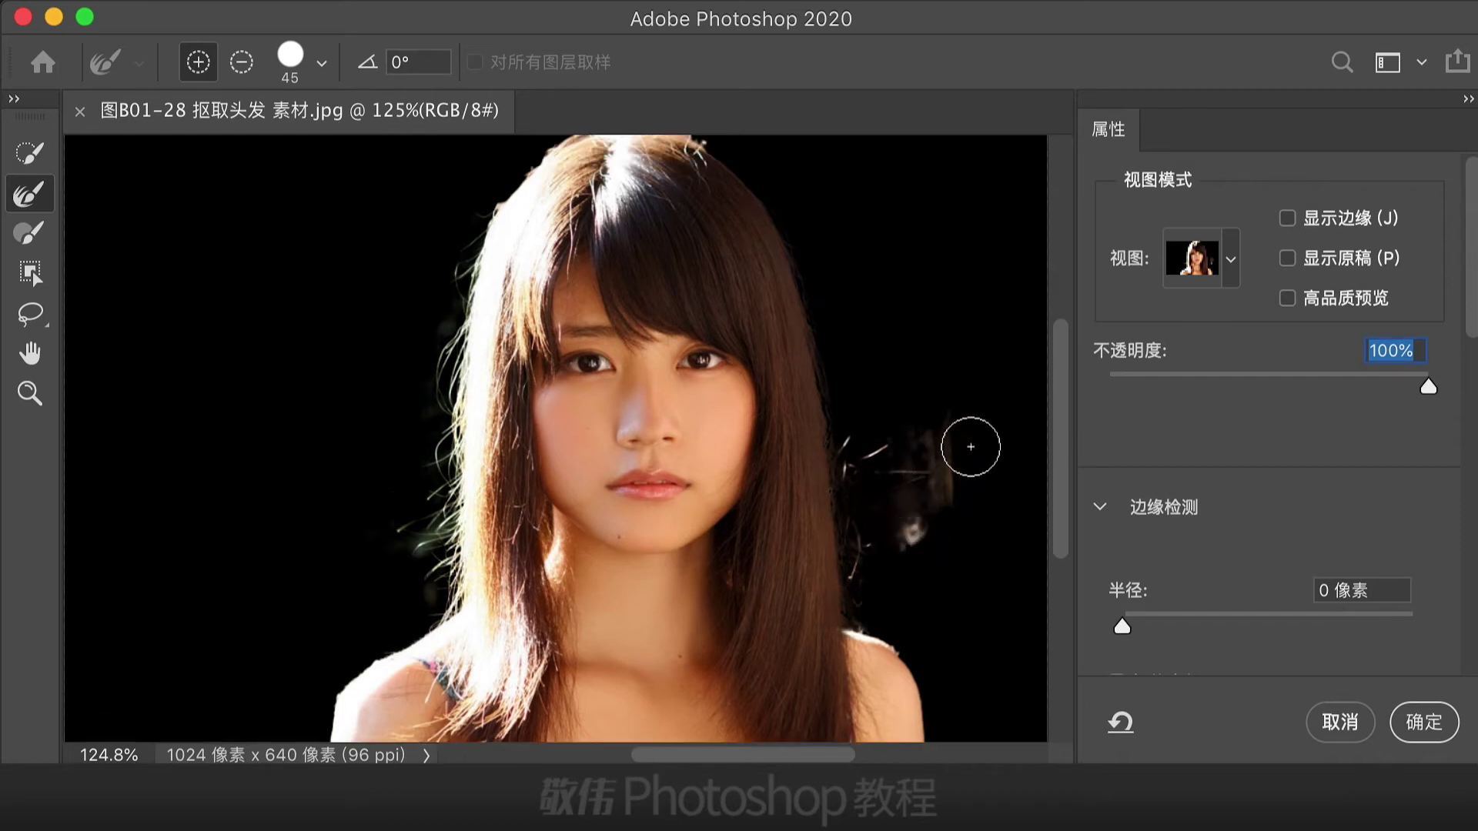
Brush away the background remnants beyond the right-hand flyaway hairs with the Refine Edge Brush in subtract mode
click(243, 63)
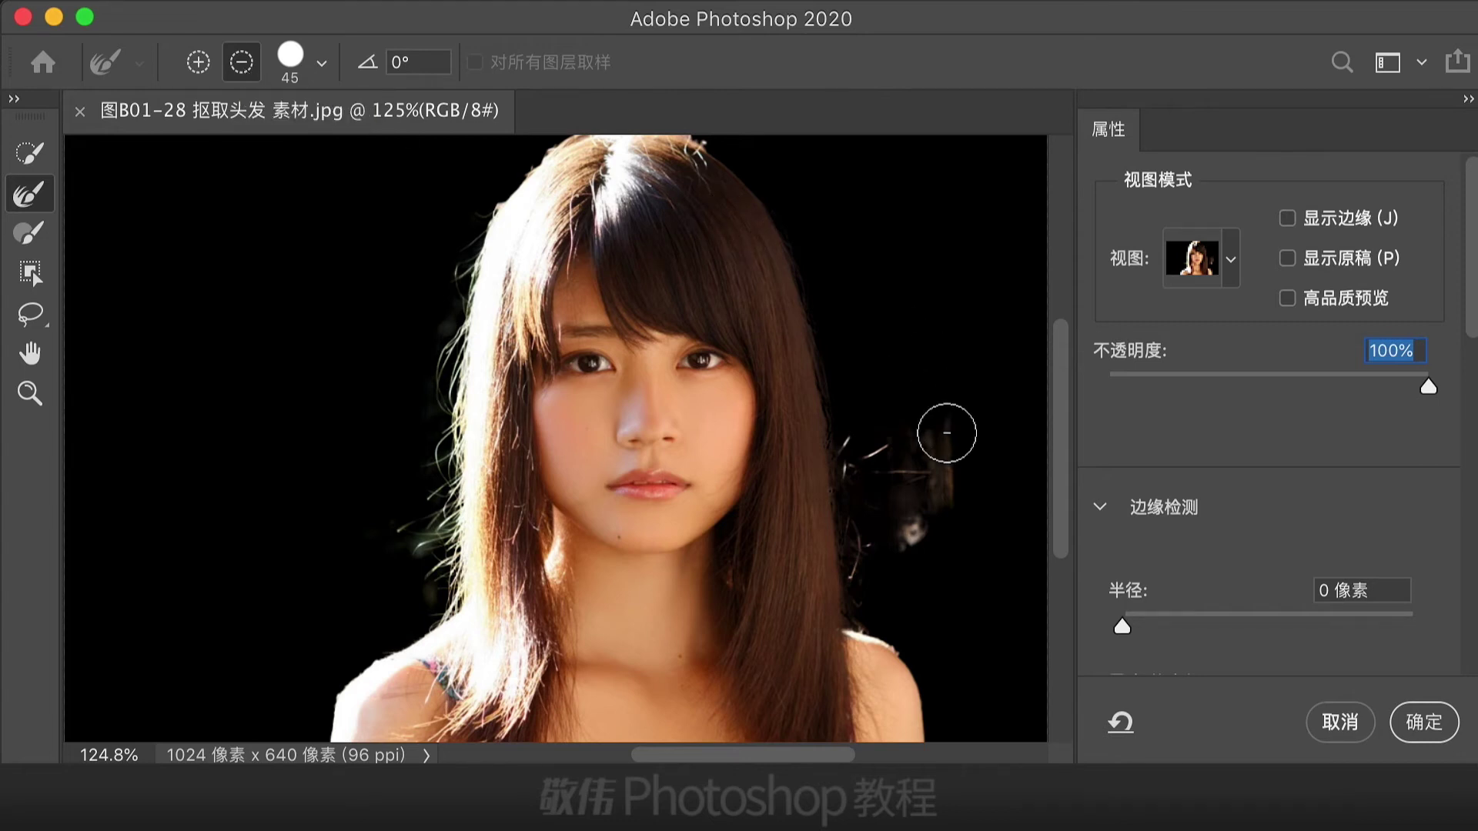
mouse_move(946, 433)
mouse_down()
mouse_move(977, 505)
mouse_move(926, 546)
mouse_move(940, 558)
mouse_move(1014, 518)
mouse_move(900, 533)
mouse_move(991, 485)
mouse_move(1000, 451)
mouse_move(875, 537)
mouse_move(926, 606)
mouse_move(1016, 570)
mouse_move(951, 570)
mouse_up()
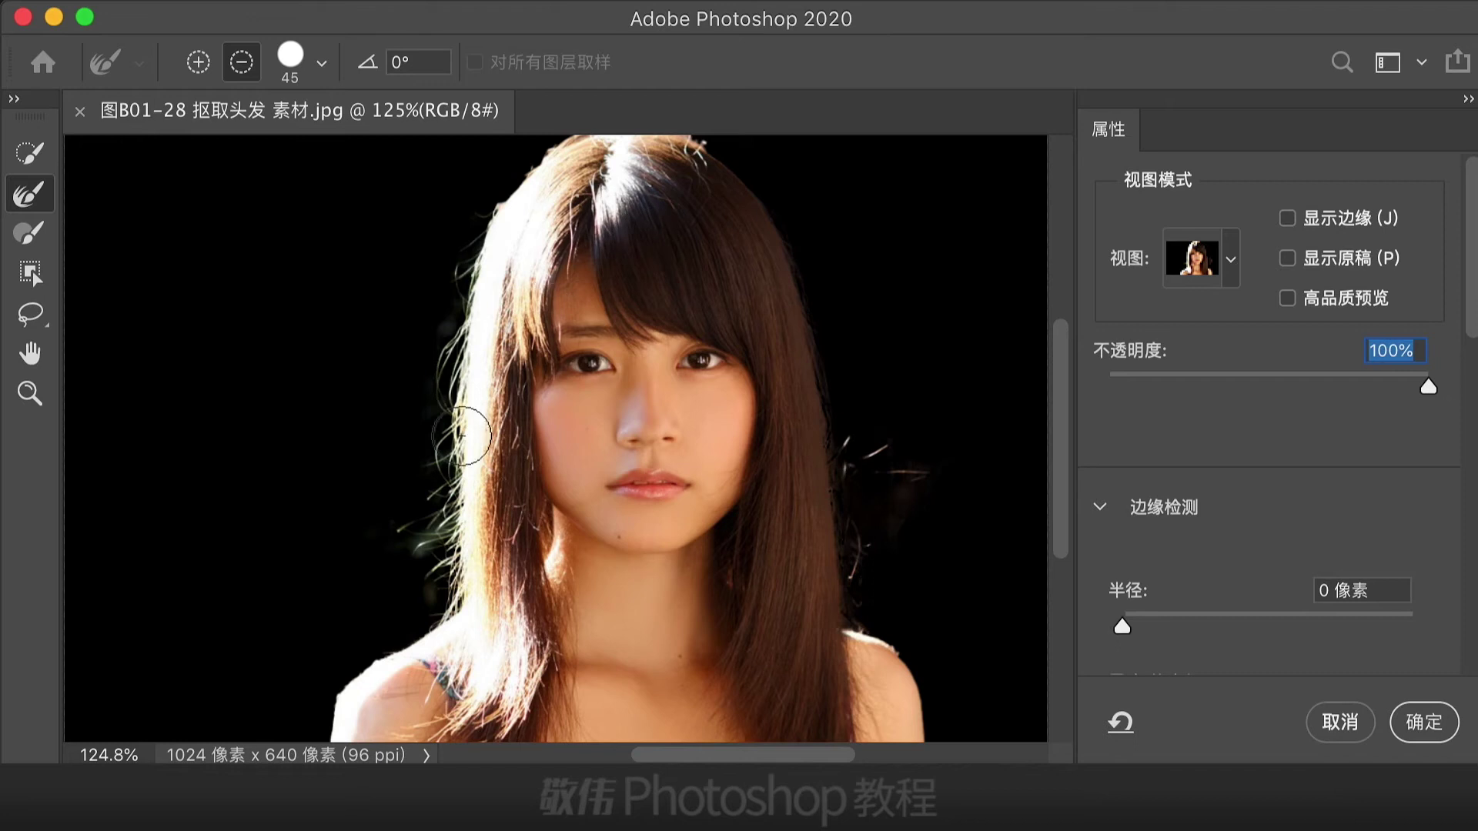
drag(462, 436, 529, 431)
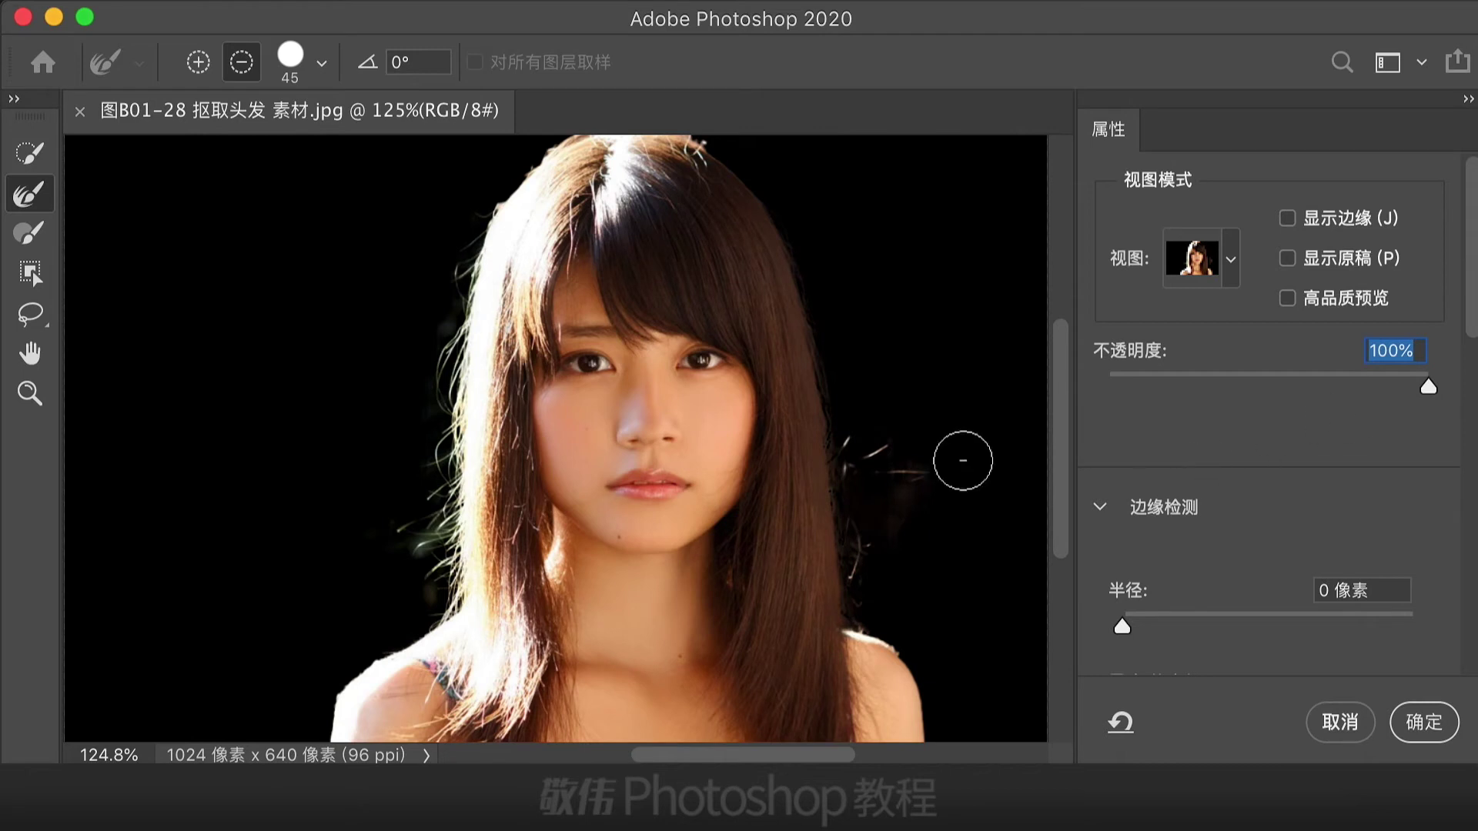
Set the edge detection radius to 4 pixels and output the refined selection to a new layer with a layer mask
scroll(1471, 317, down, 5)
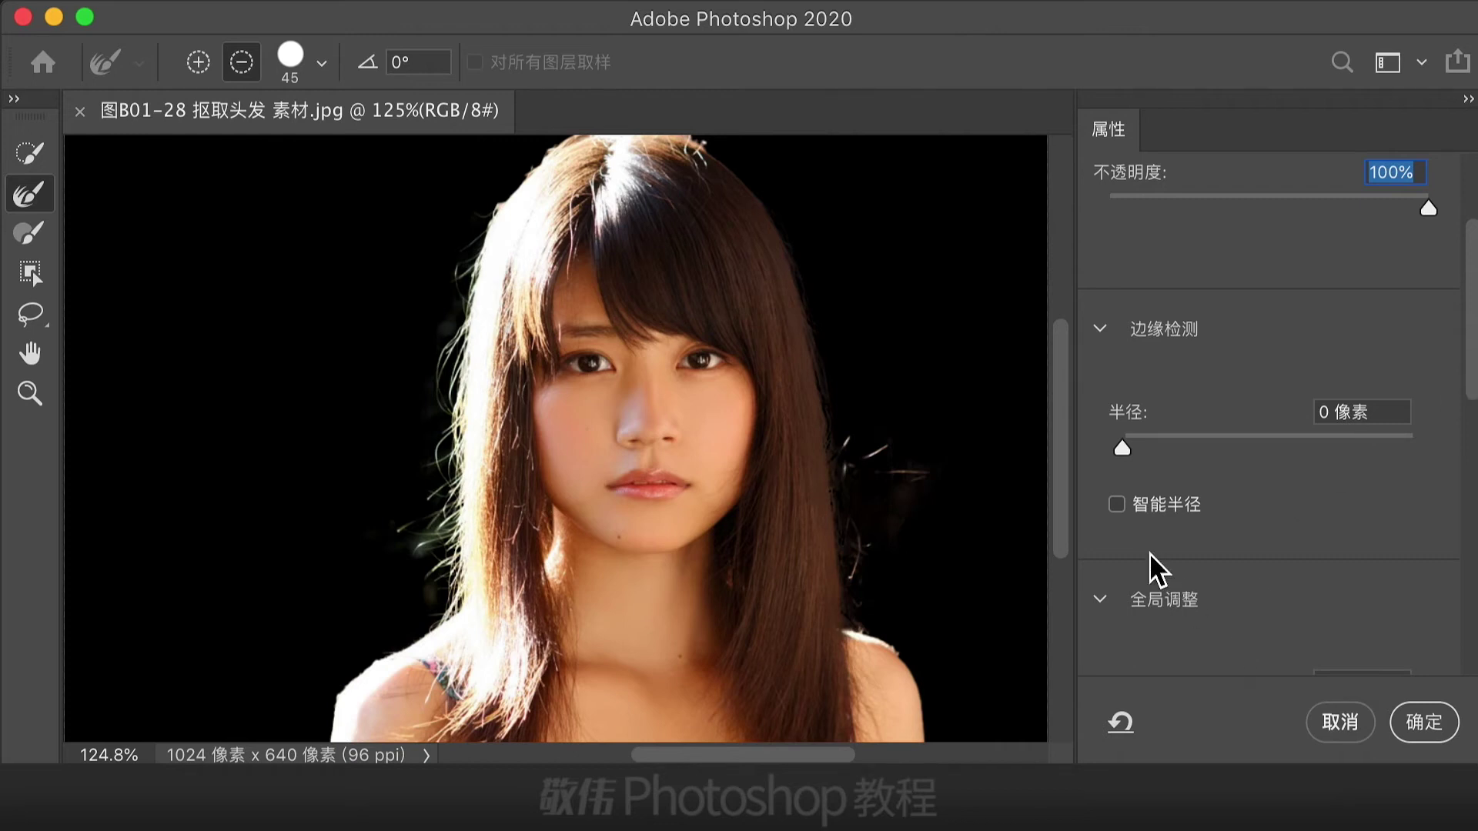
drag(1128, 454, 1152, 457)
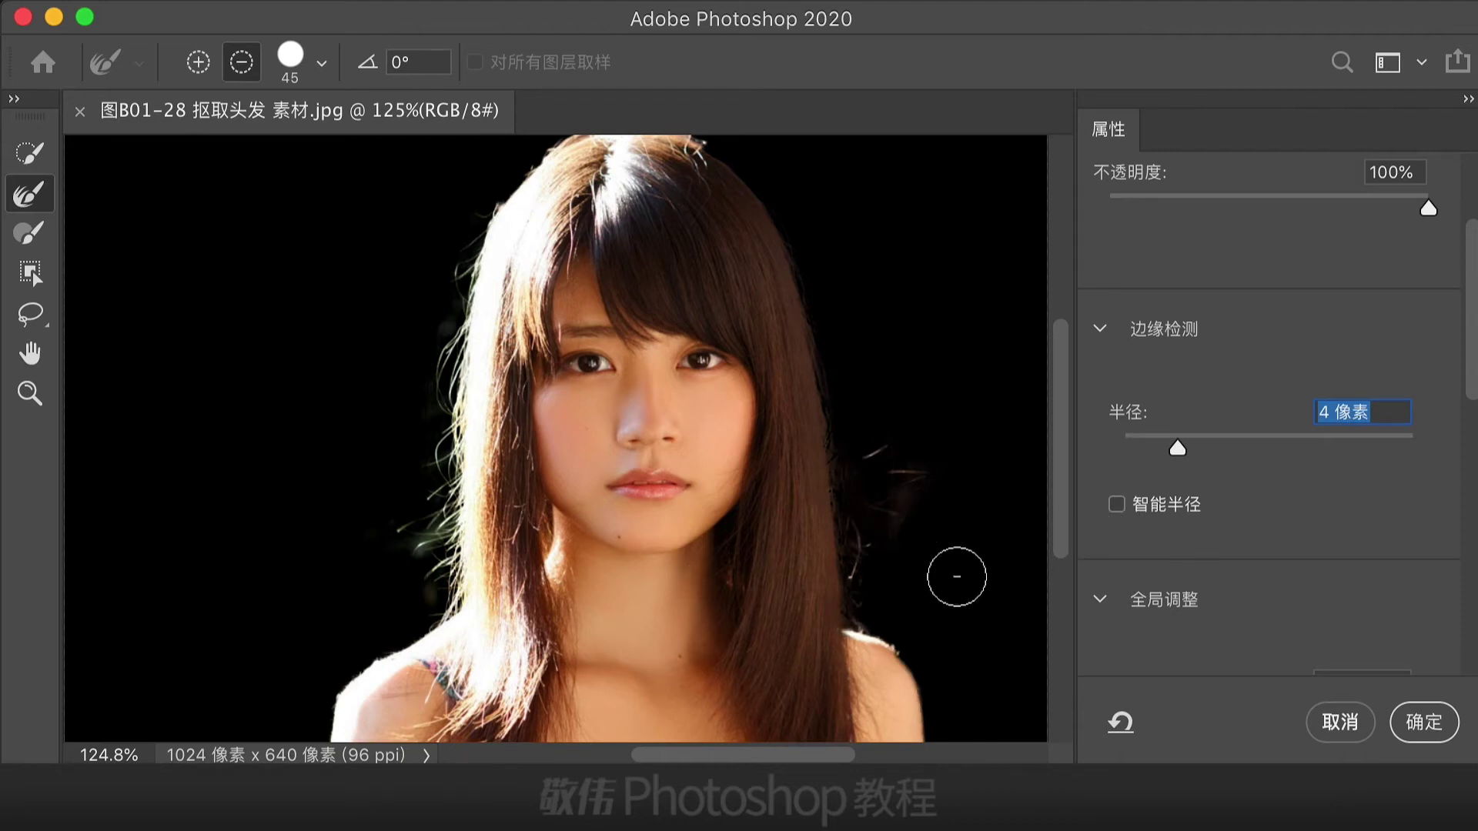
scroll(1310, 548, down, 10)
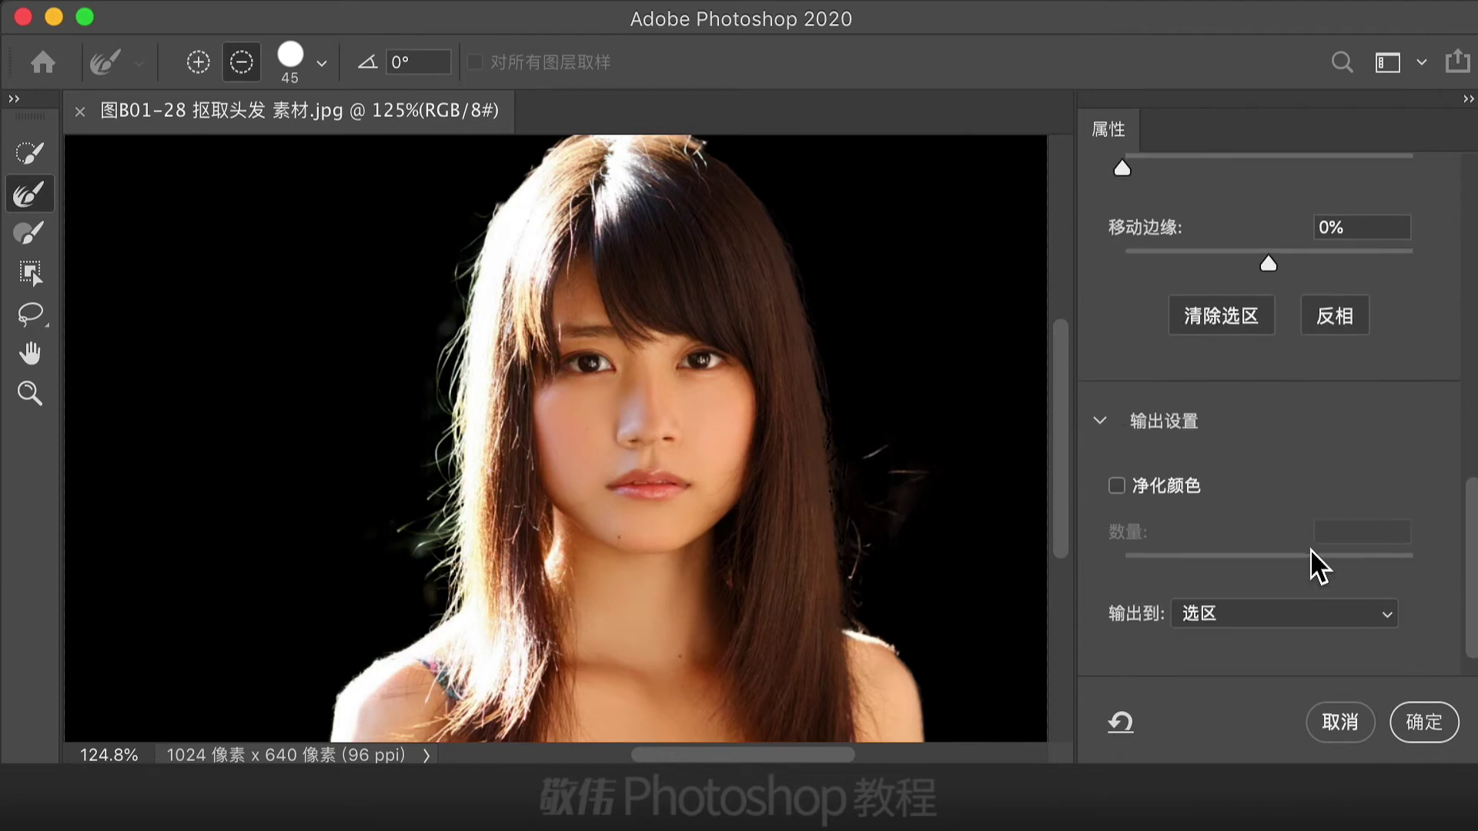
scroll(1310, 566, down, 2)
click(1395, 581)
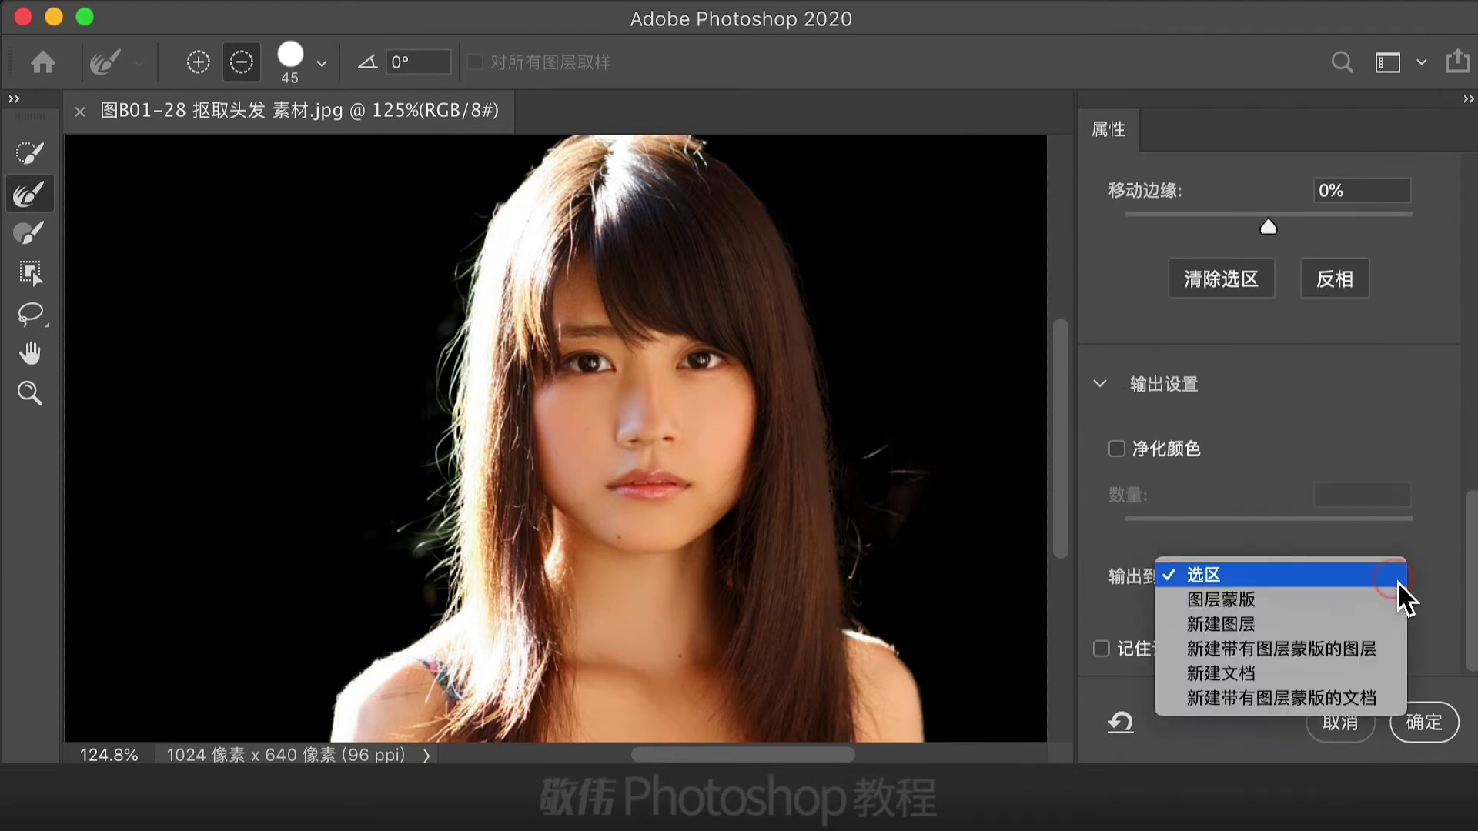
click(1305, 654)
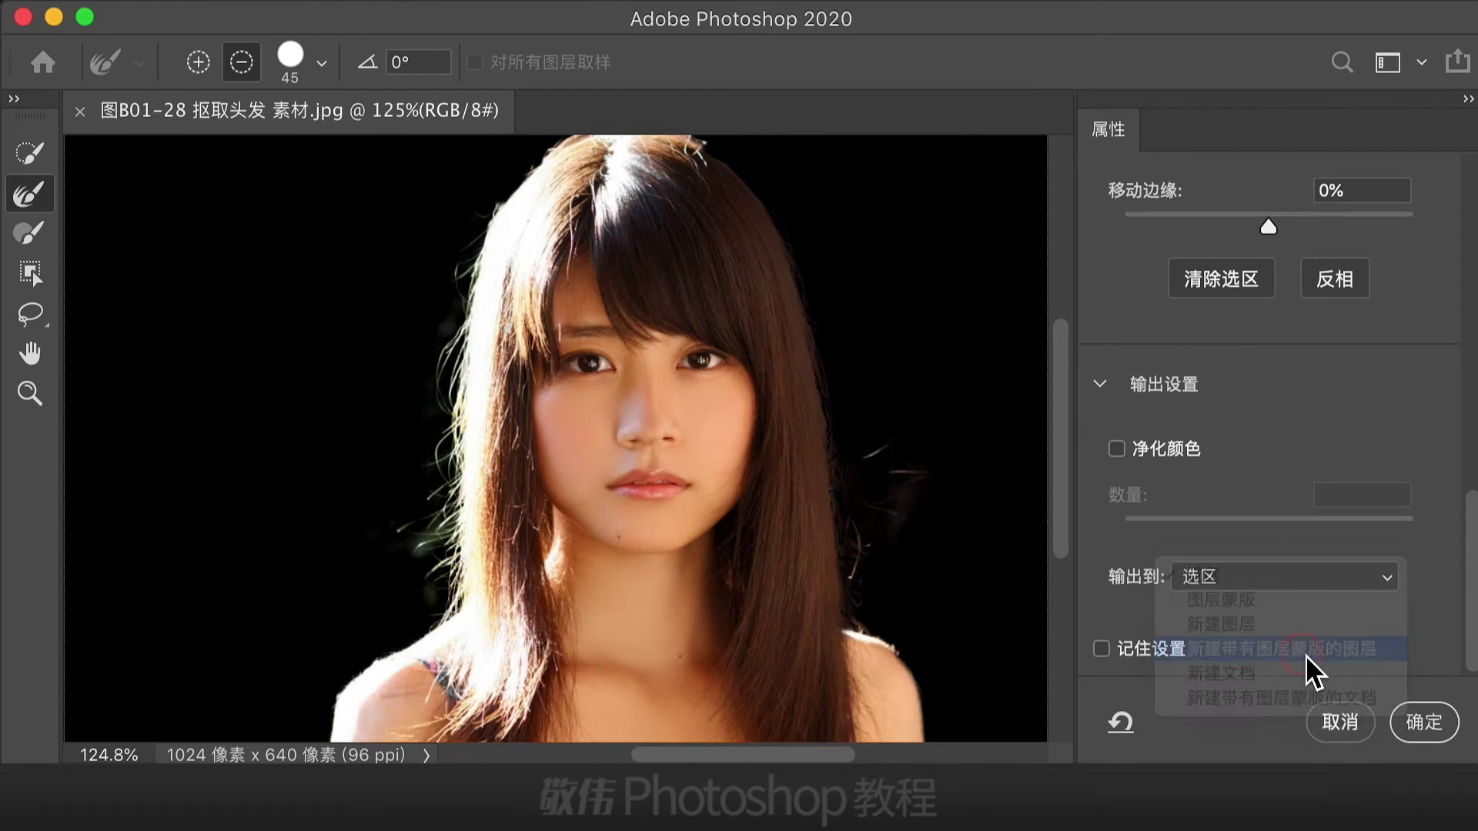
click(1416, 723)
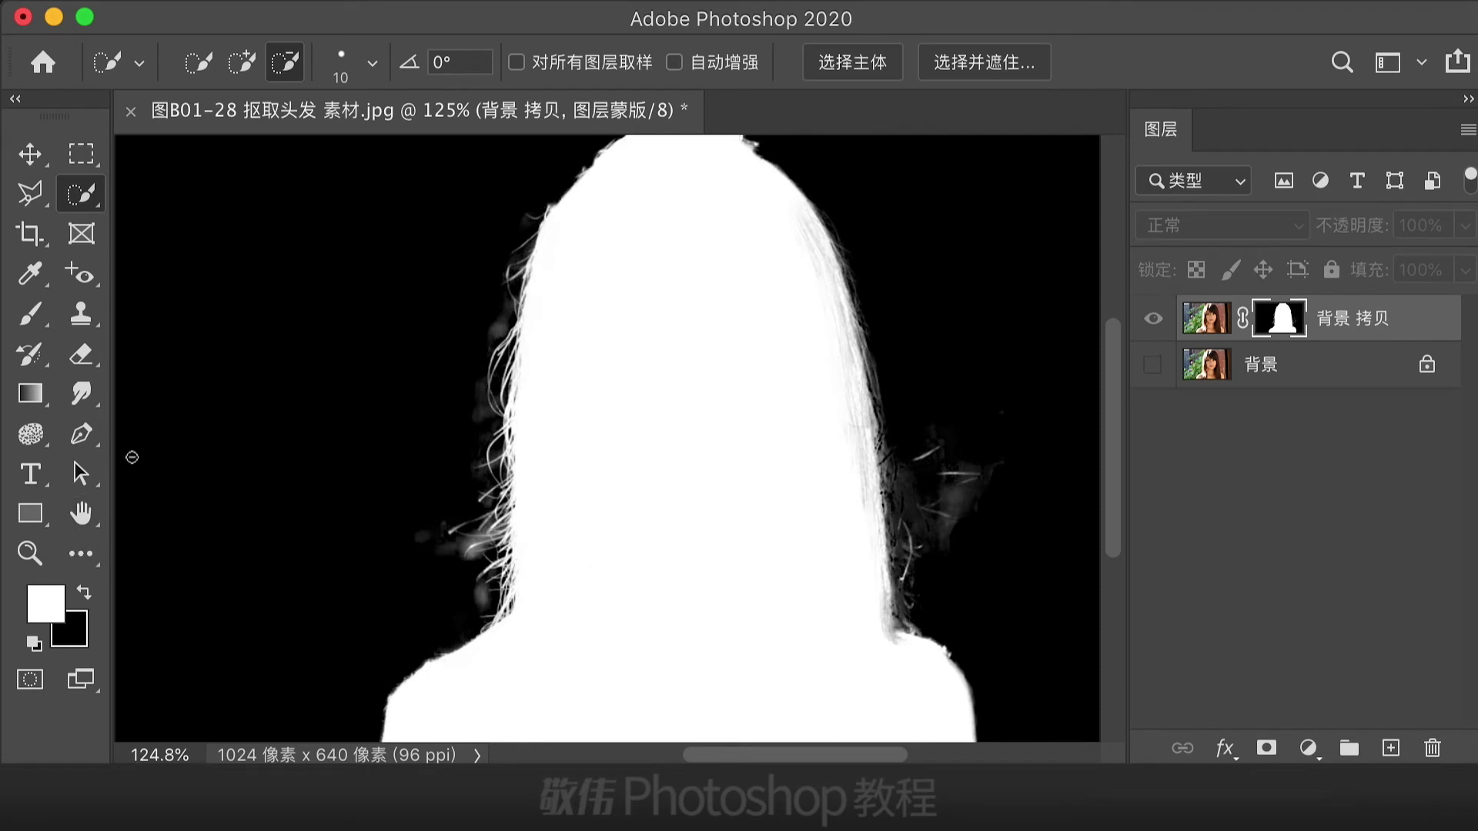
Paint white on the layer mask with a soft brush at sizes 30 and 20, filling the grey areas inside the right hair edge
click(32, 314)
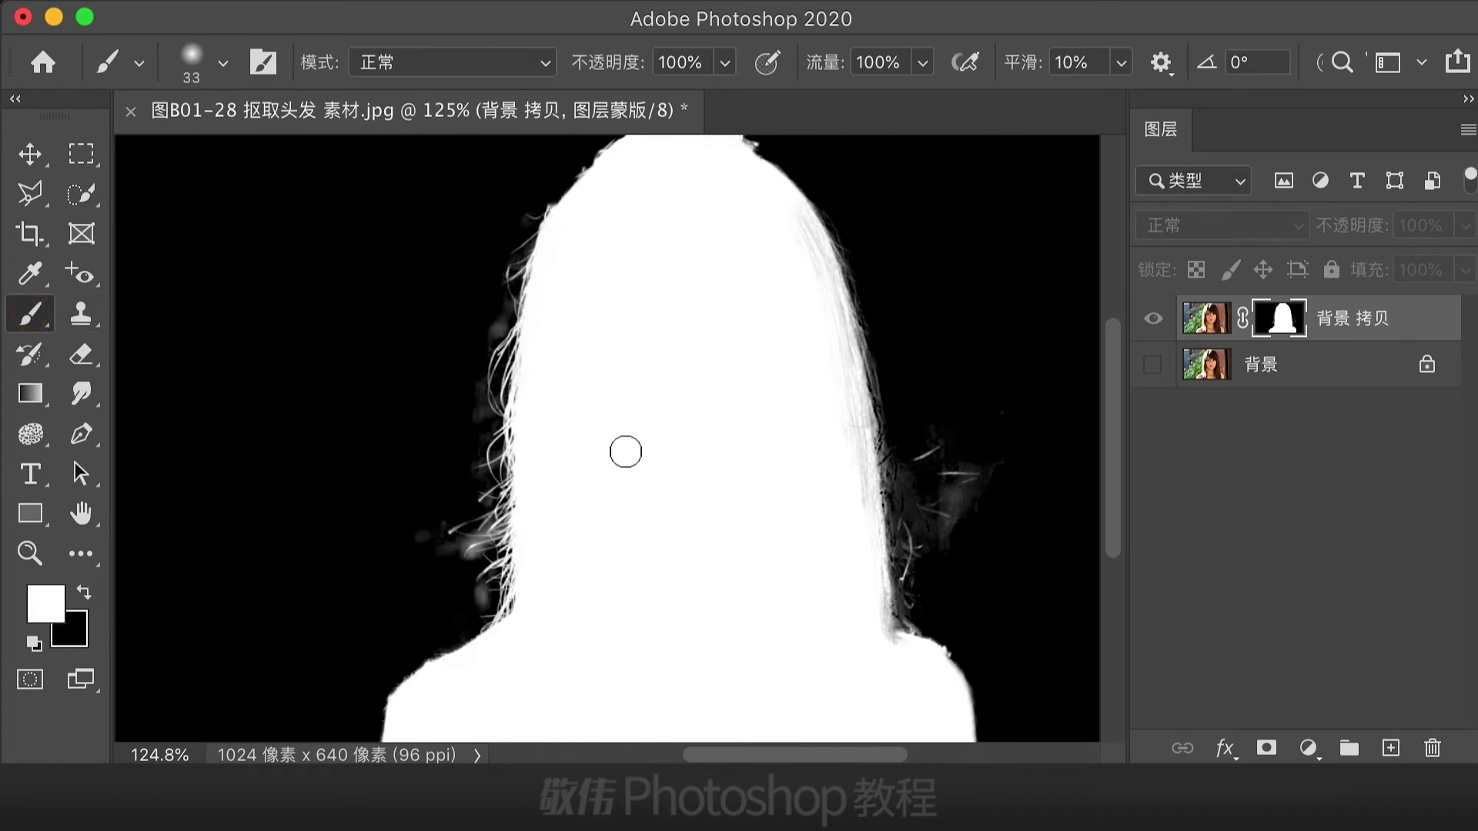
scroll(856, 377, up, 2)
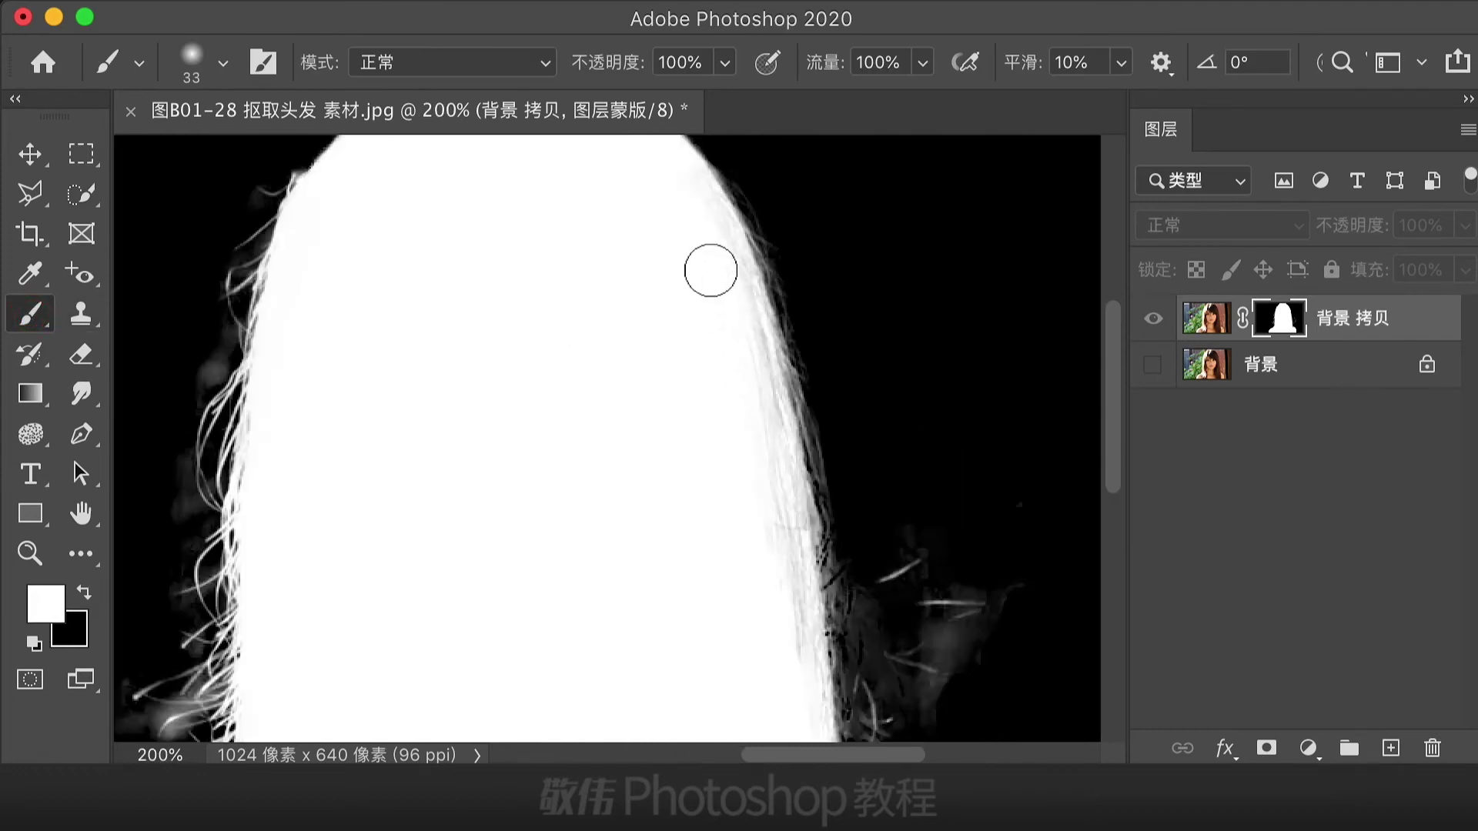
key(bracketleft)
key(bracketleft)
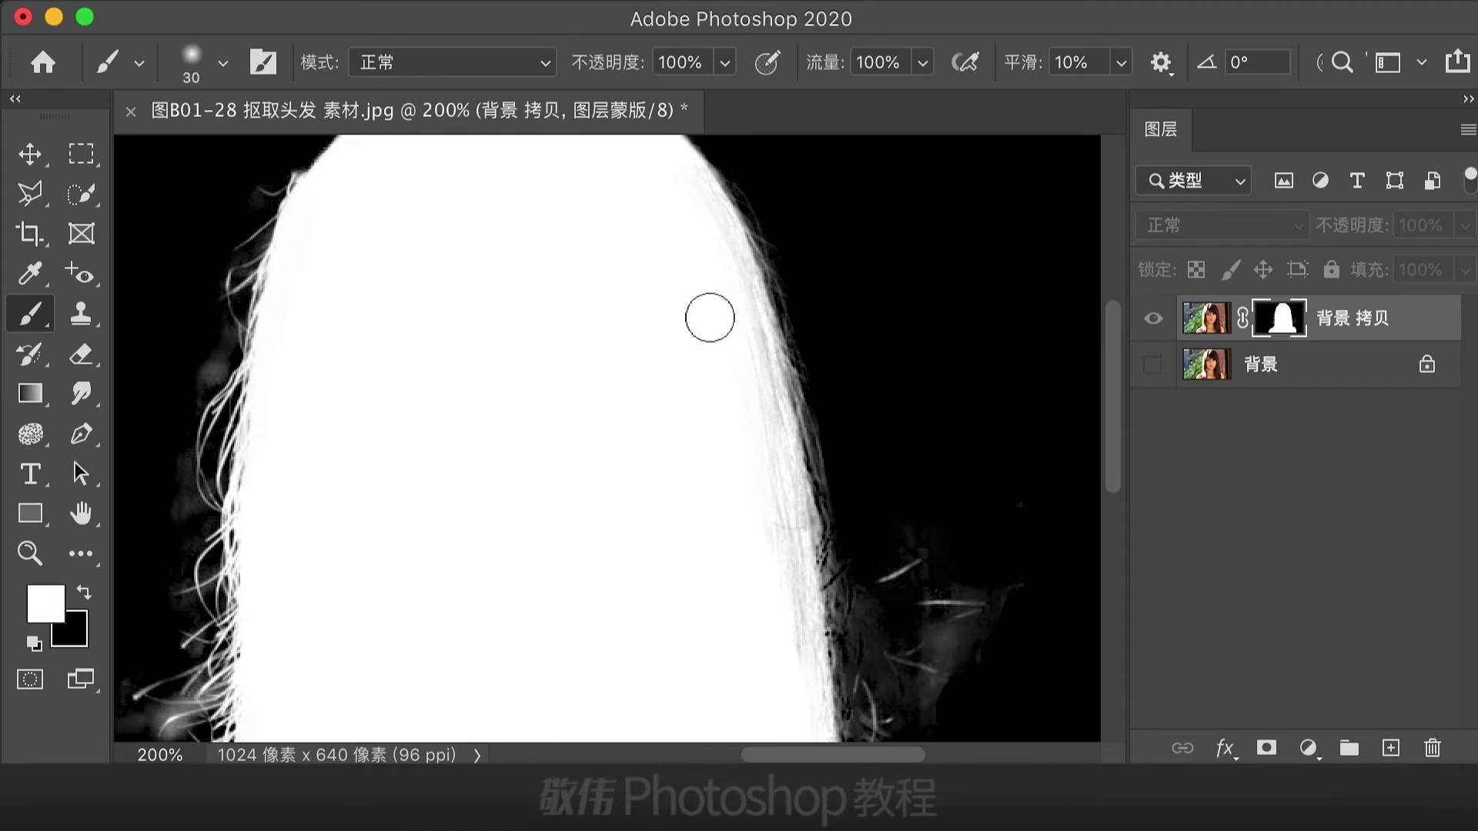
drag(695, 203, 732, 298)
mouse_move(721, 248)
mouse_down()
mouse_move(757, 366)
mouse_move(750, 280)
mouse_move(780, 443)
mouse_move(759, 369)
mouse_move(803, 647)
mouse_move(803, 588)
mouse_move(803, 699)
mouse_move(828, 569)
mouse_move(867, 498)
mouse_up()
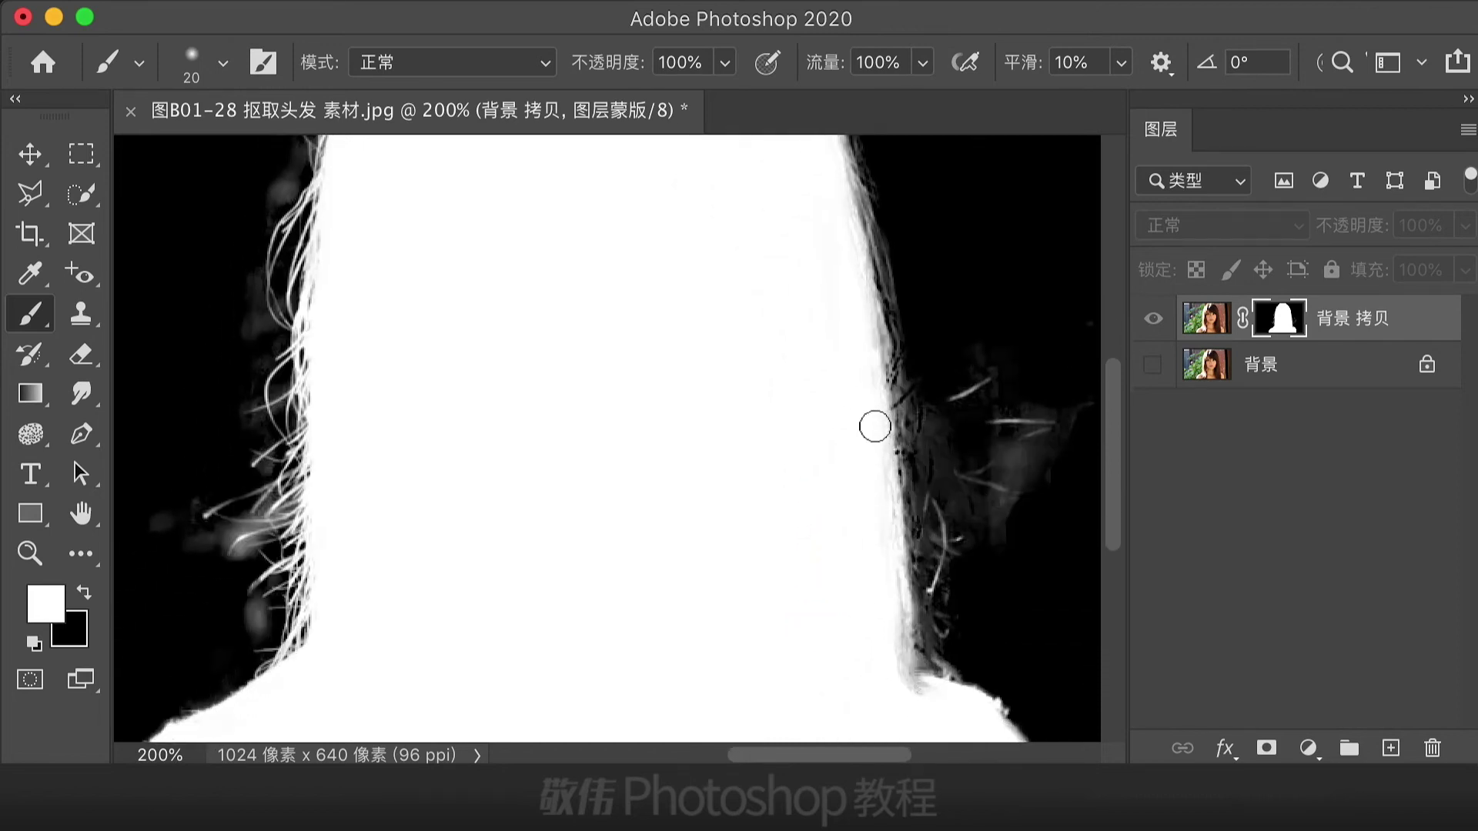
mouse_move(875, 426)
mouse_down()
mouse_move(872, 546)
mouse_move(882, 492)
mouse_up()
mouse_move(882, 562)
mouse_down()
mouse_move(897, 673)
mouse_move(934, 709)
mouse_move(897, 693)
mouse_move(924, 702)
mouse_up()
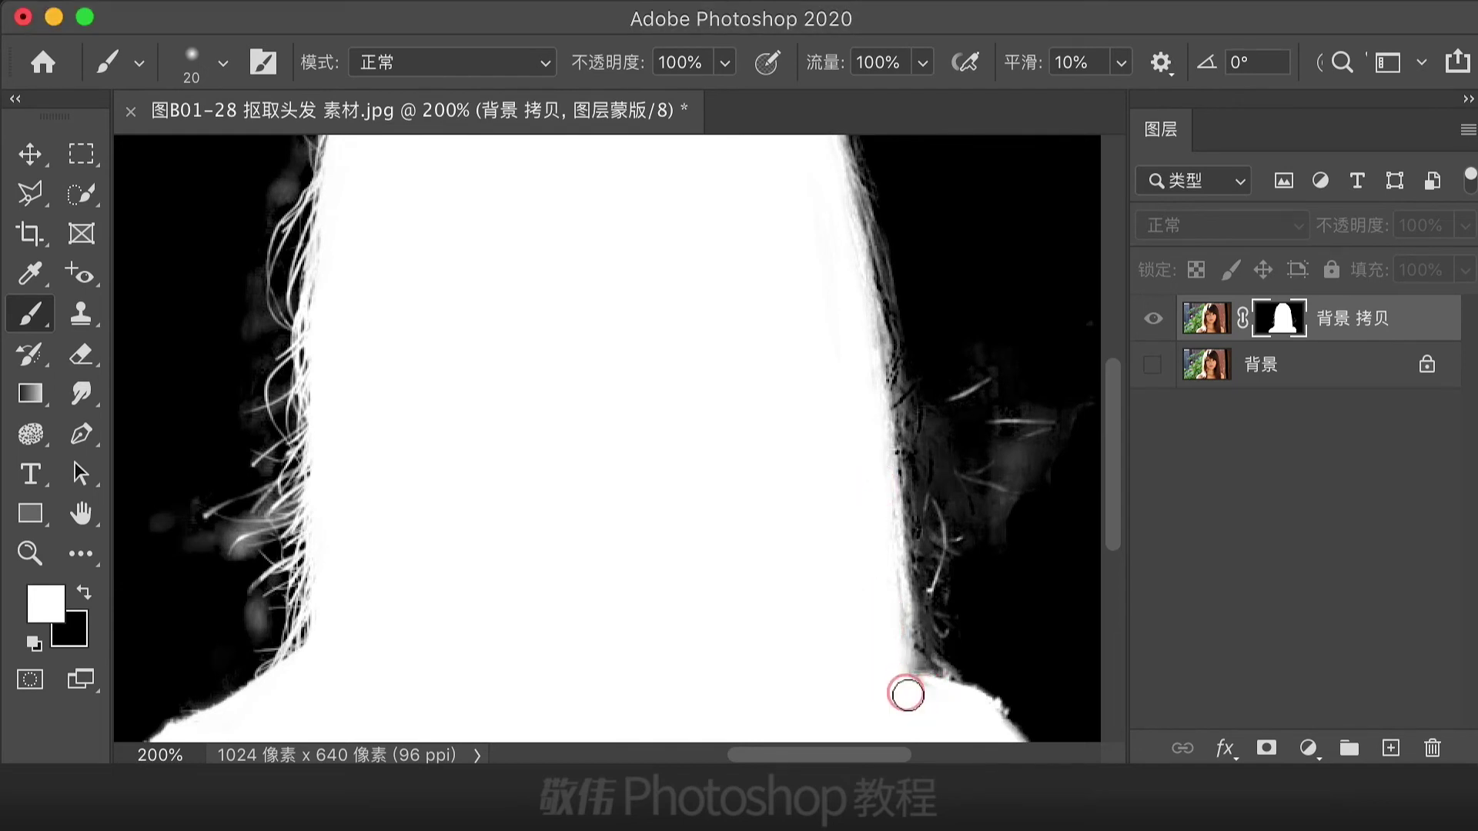
Lasso a freehand selection around the stray hairs and grey residue along the hair edge on the image's left side of the mask
key(space)
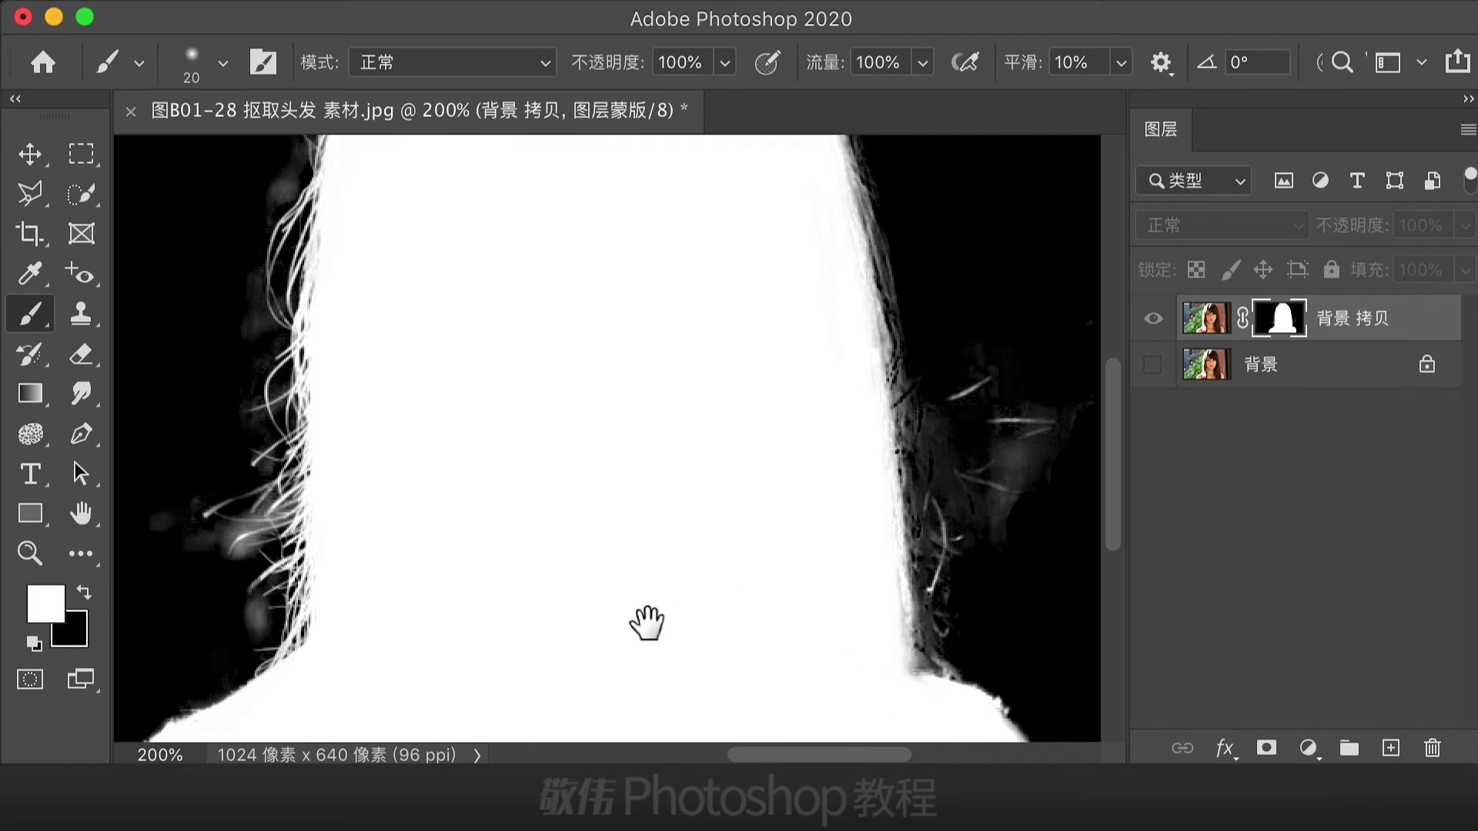
drag(647, 621, 851, 471)
drag(893, 331, 847, 546)
drag(578, 317, 782, 367)
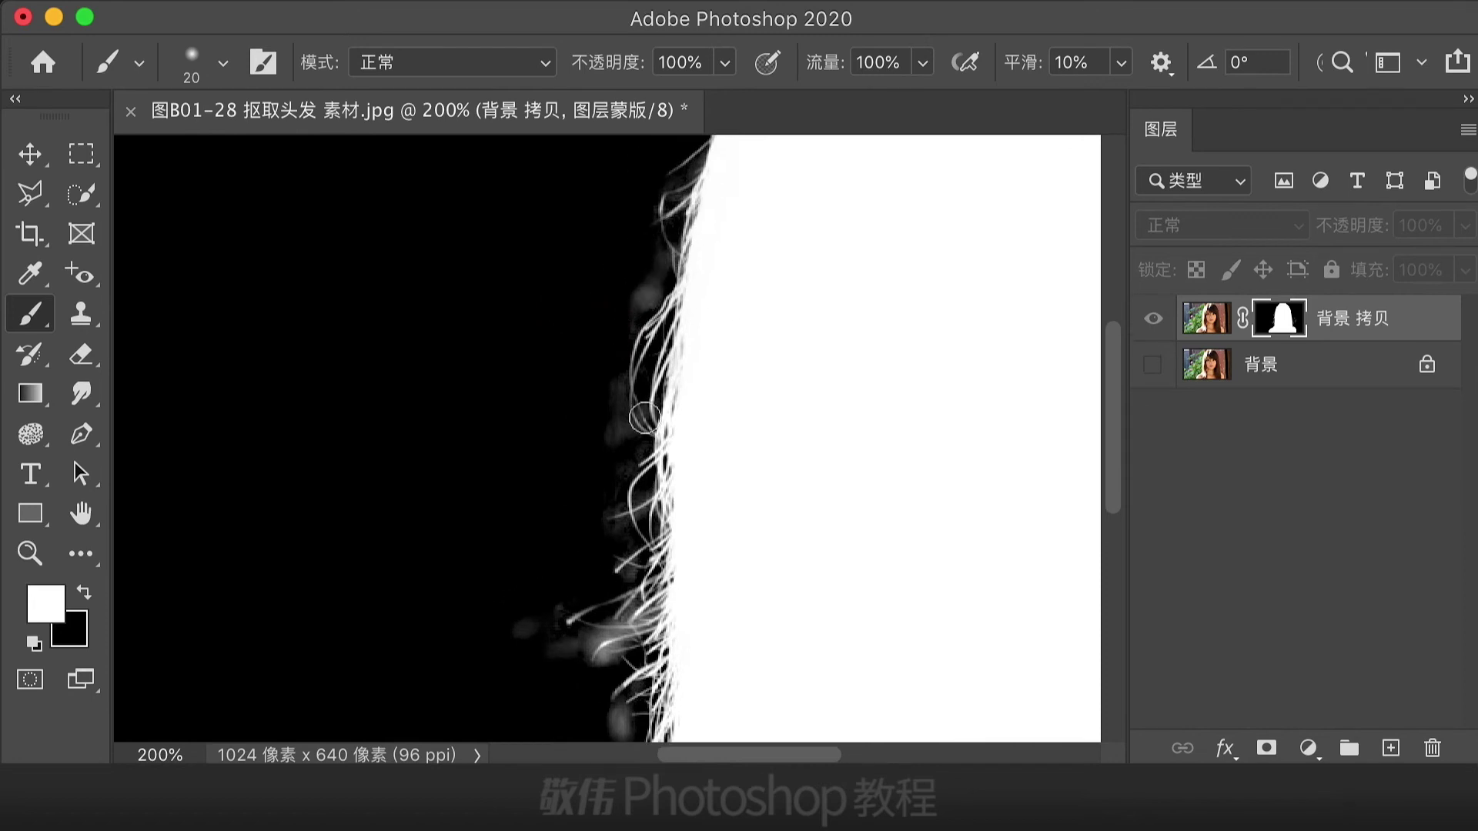
drag(630, 620, 615, 512)
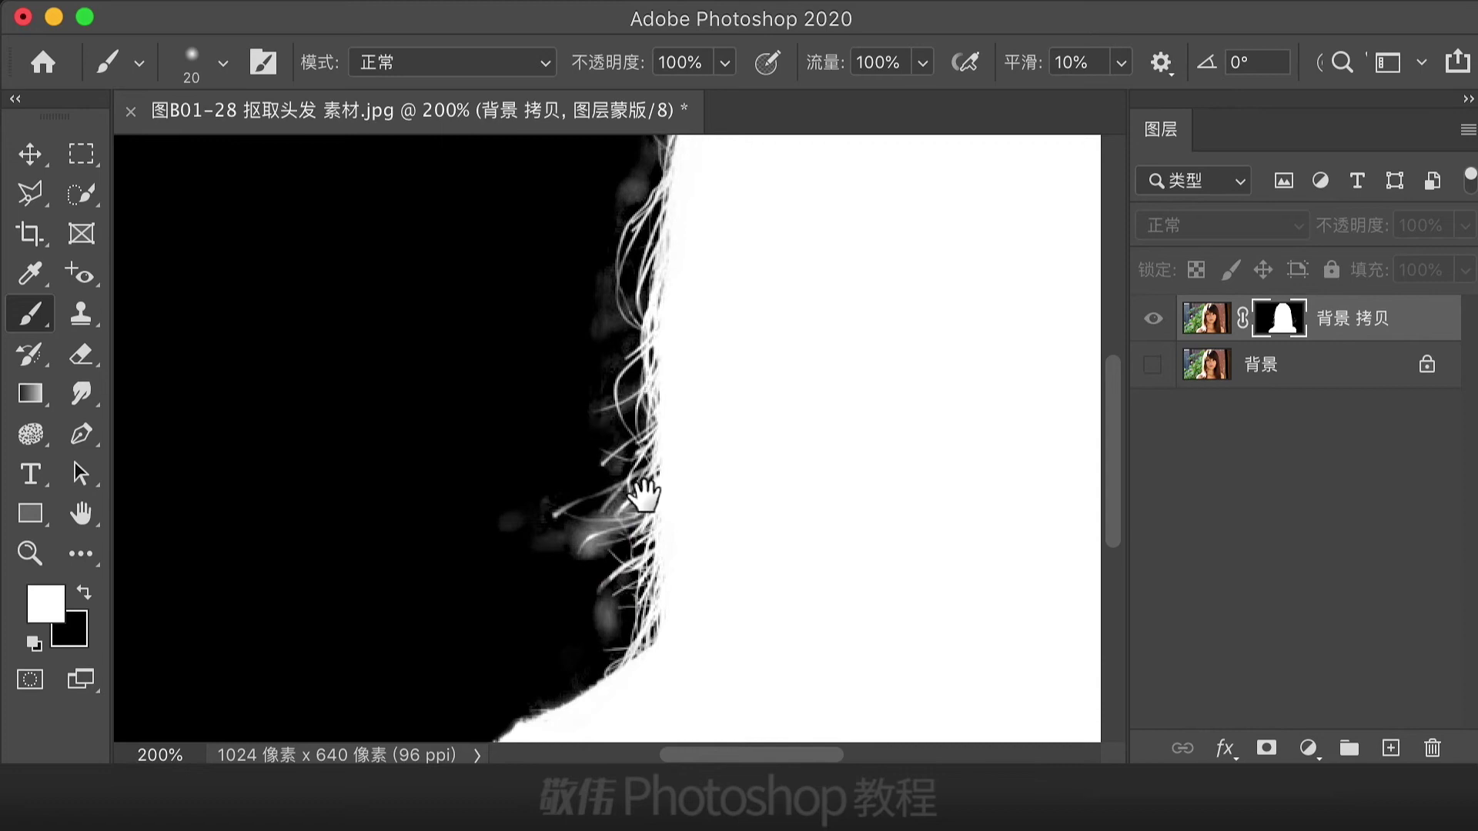
drag(554, 370, 514, 422)
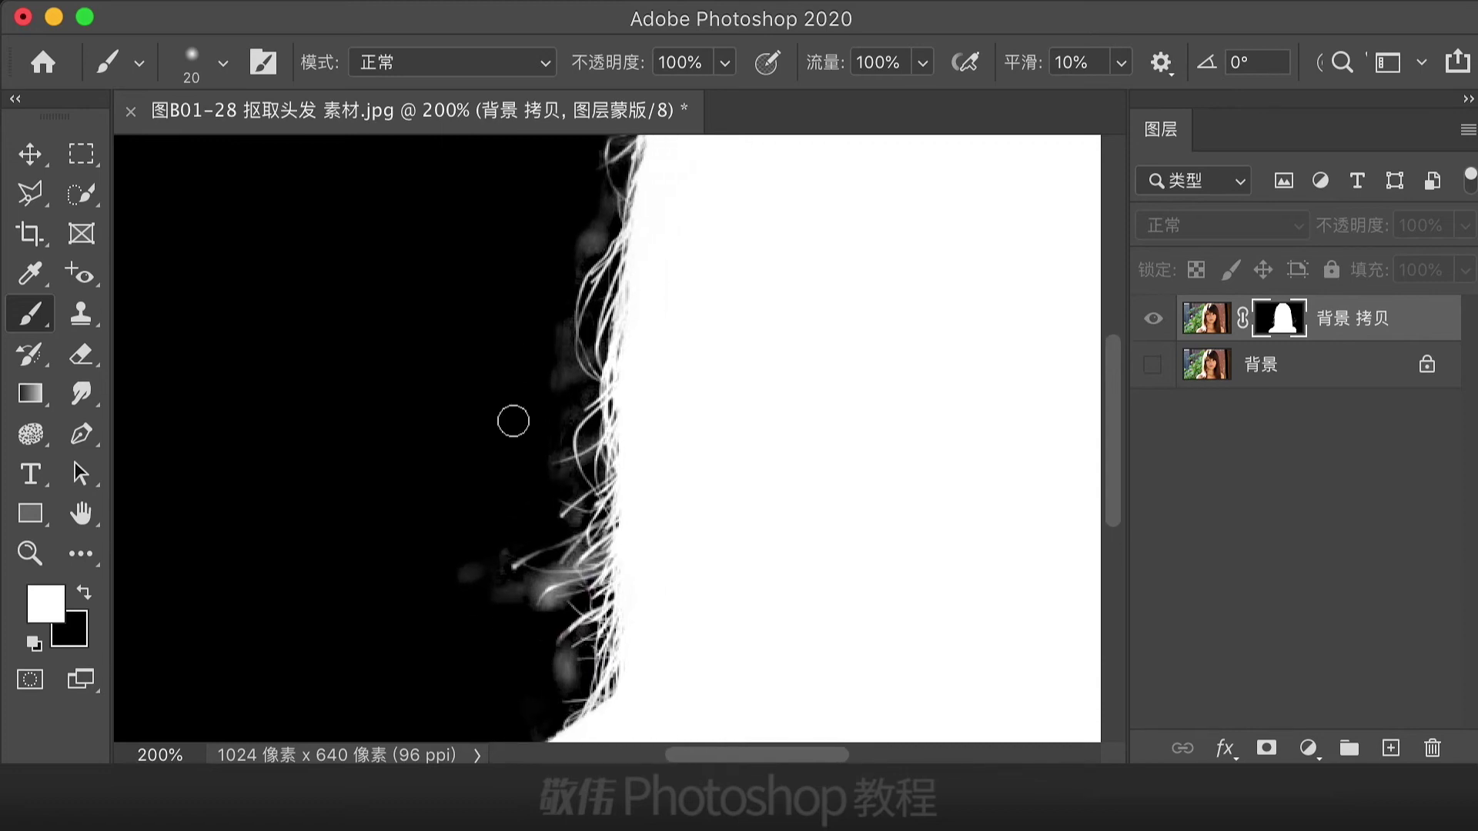
click(31, 196)
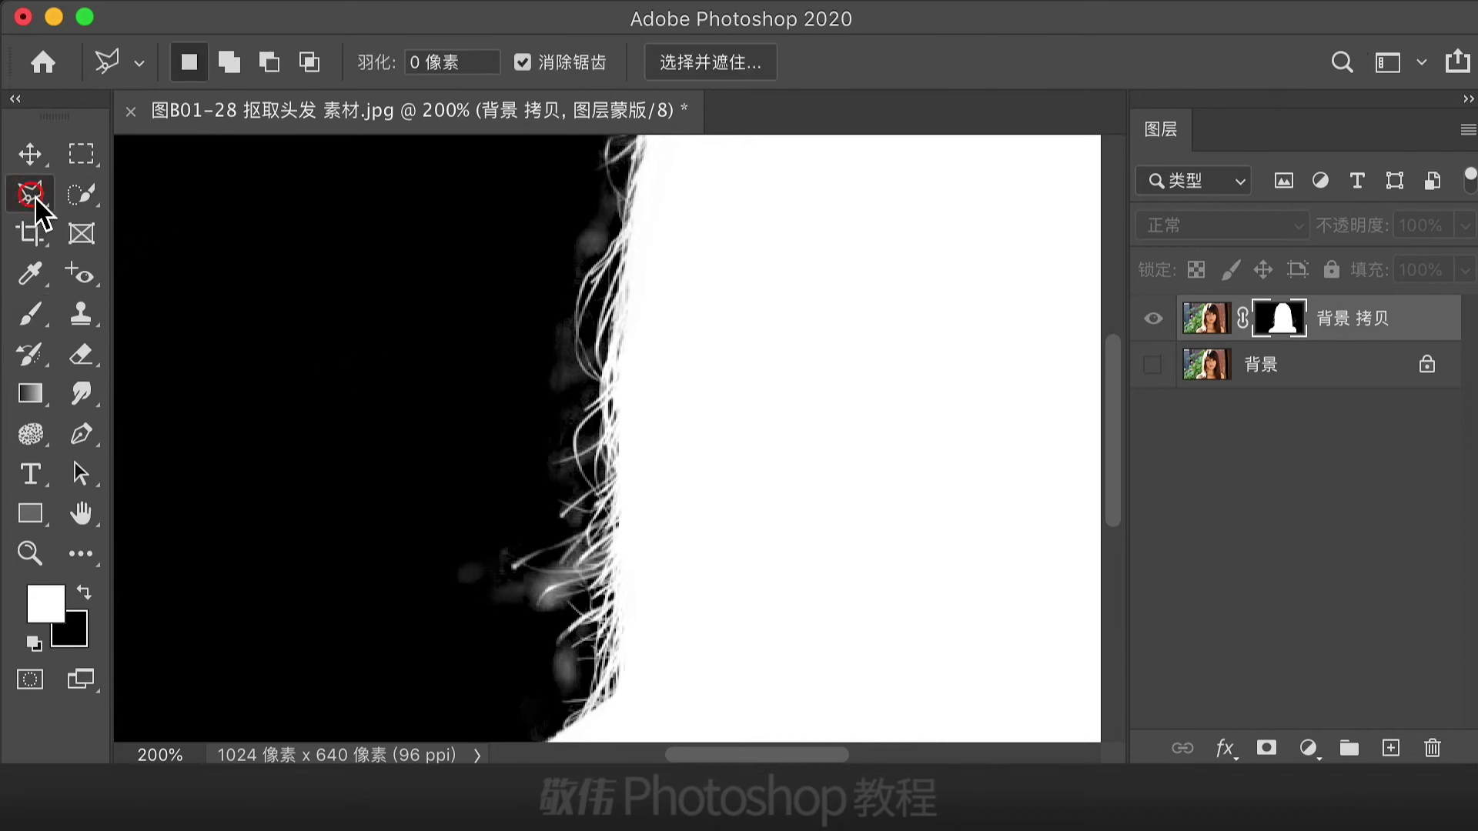
drag(35, 196, 136, 191)
key(super+minus)
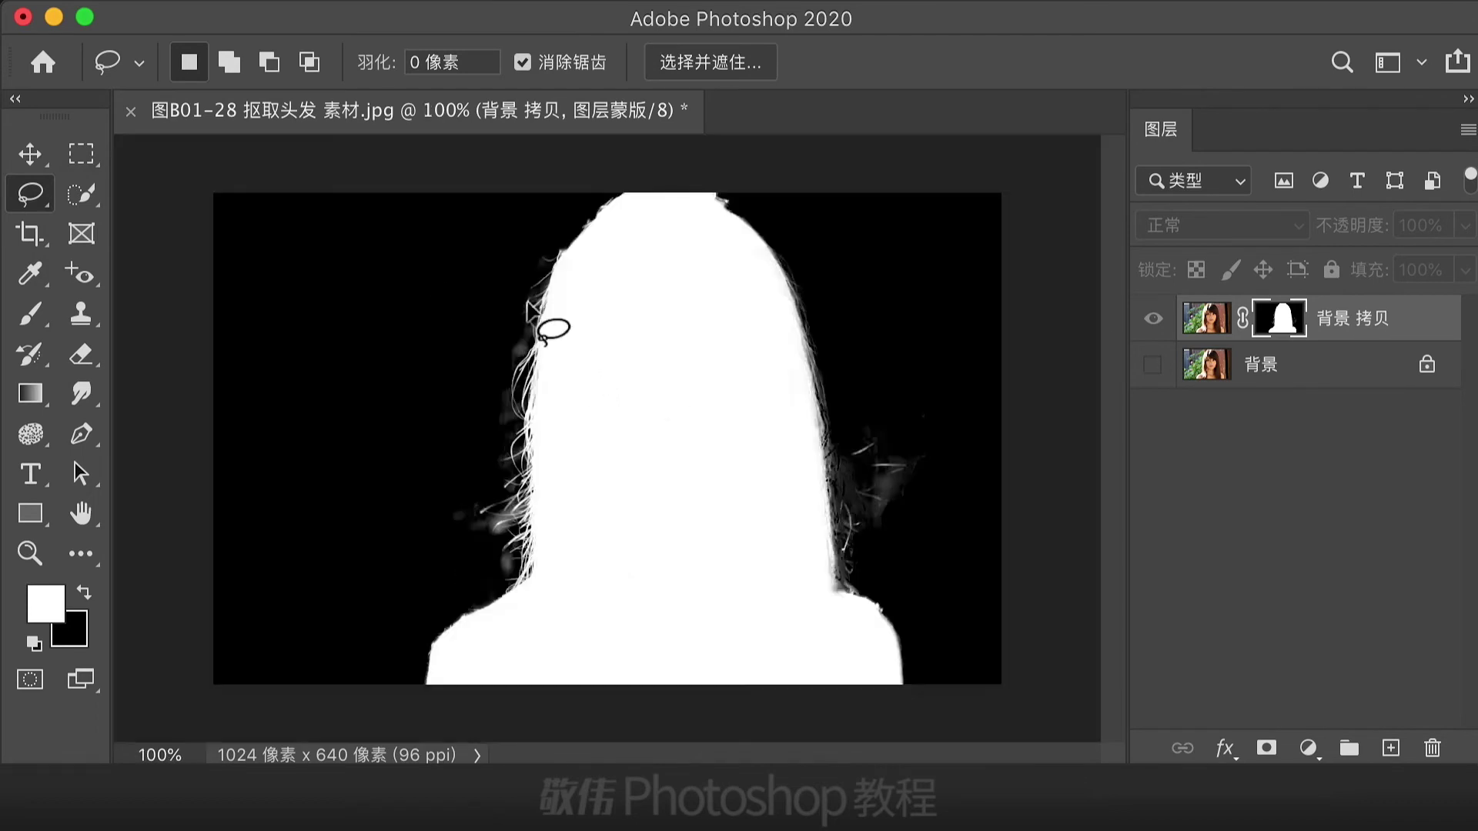
key(super+plus)
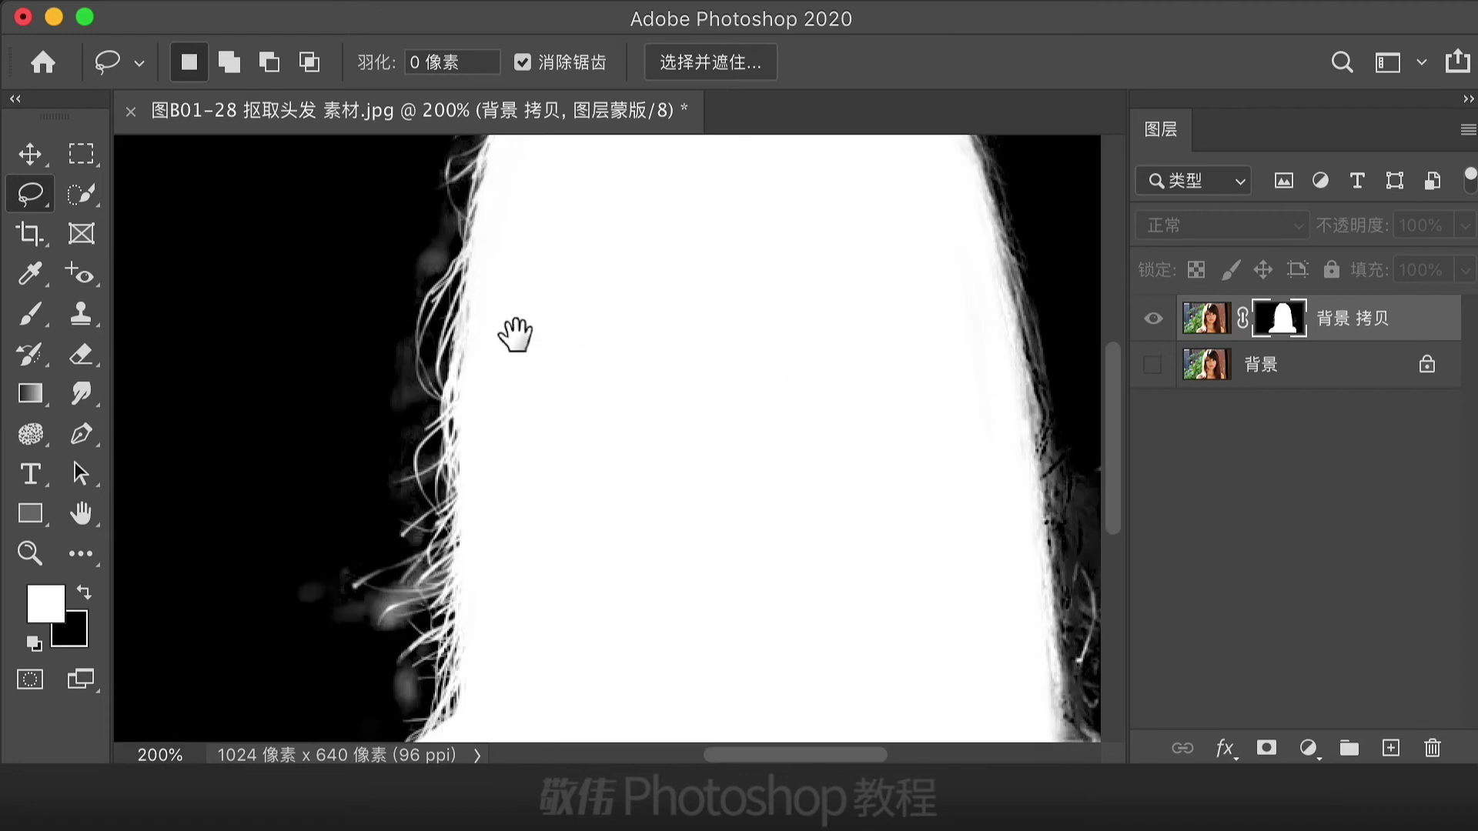
drag(515, 333, 577, 322)
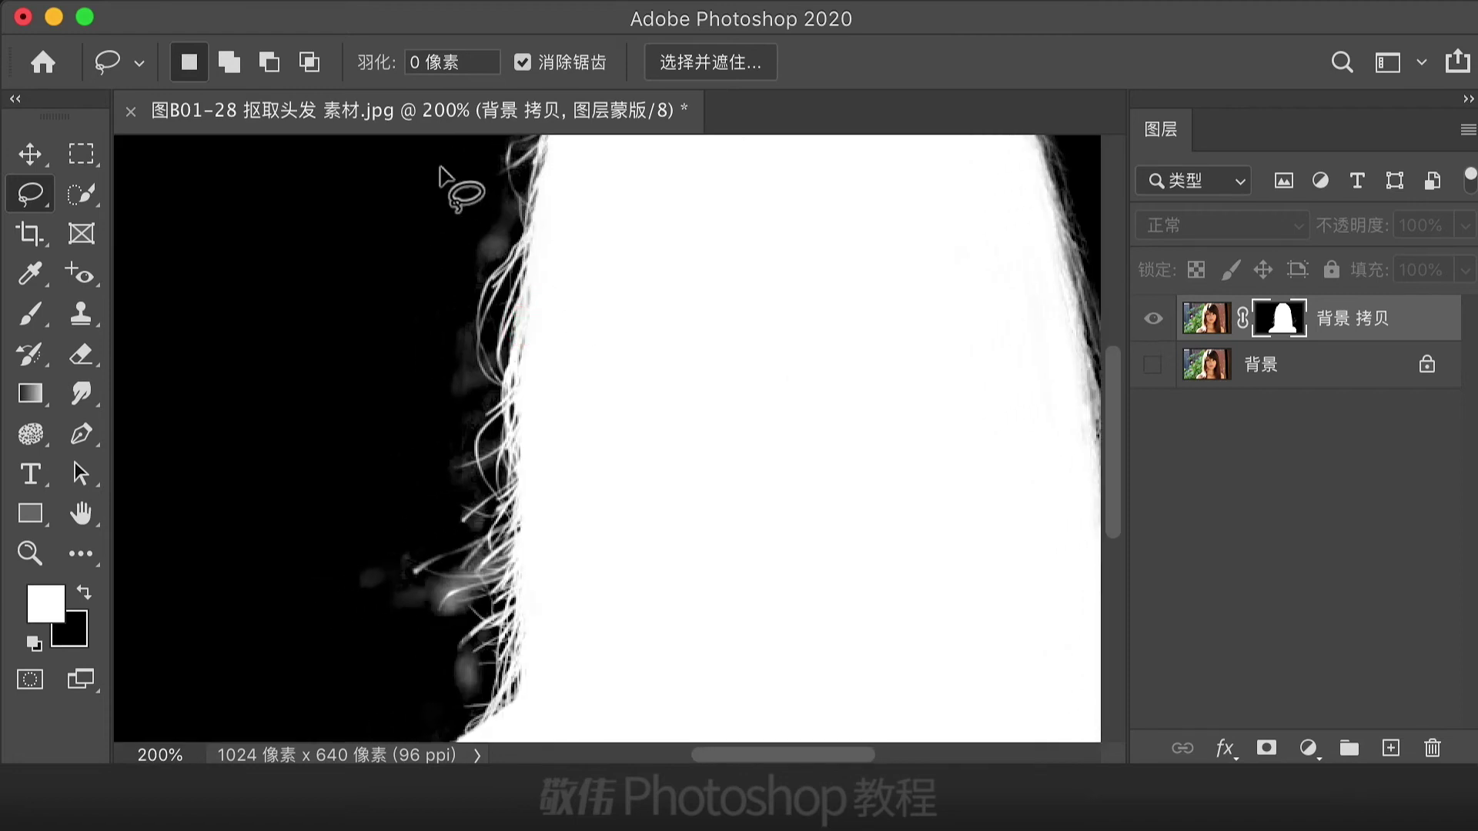
drag(451, 158, 549, 202)
drag(569, 297, 543, 423)
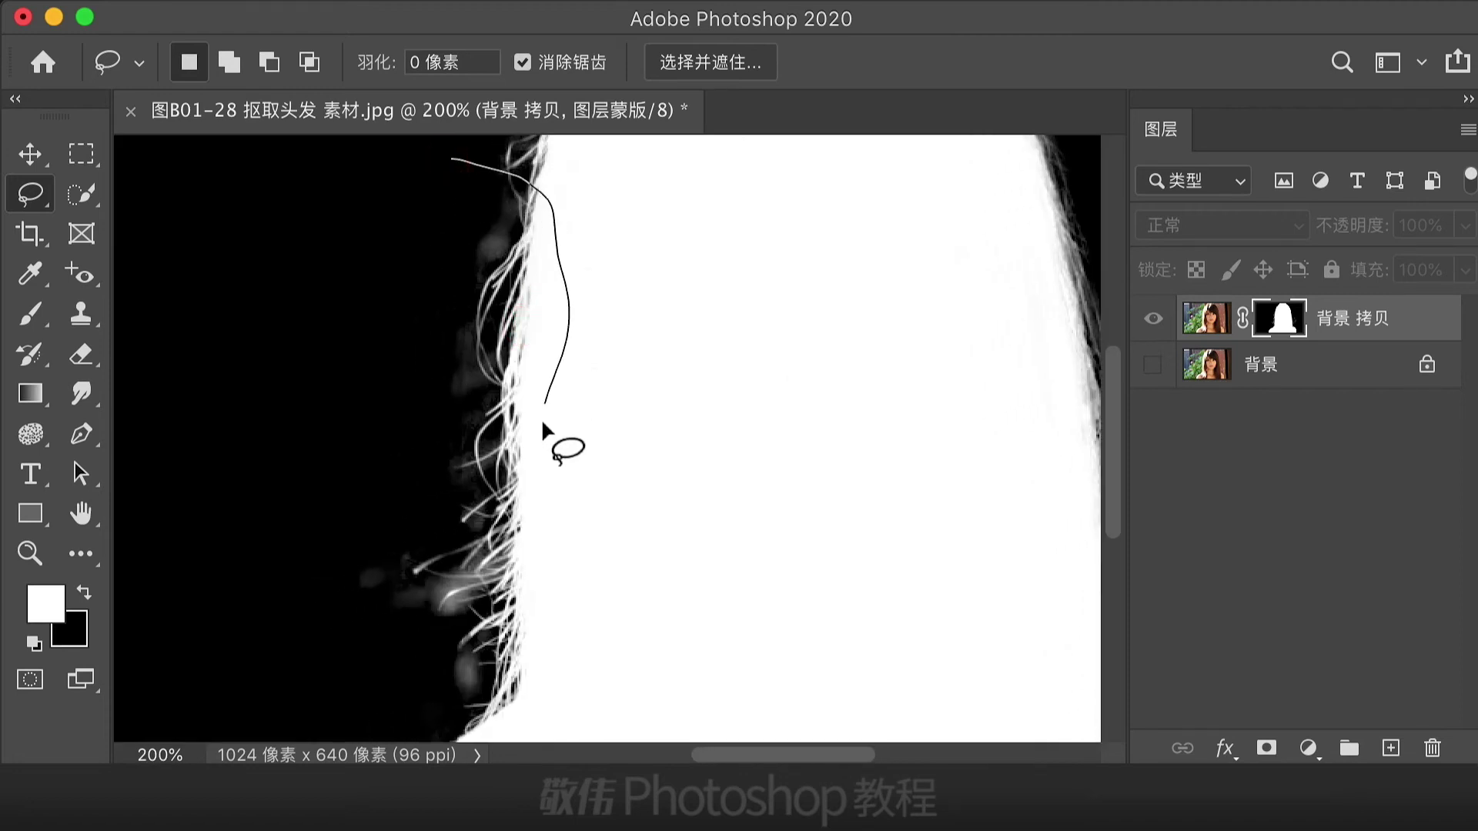
drag(520, 477, 530, 576)
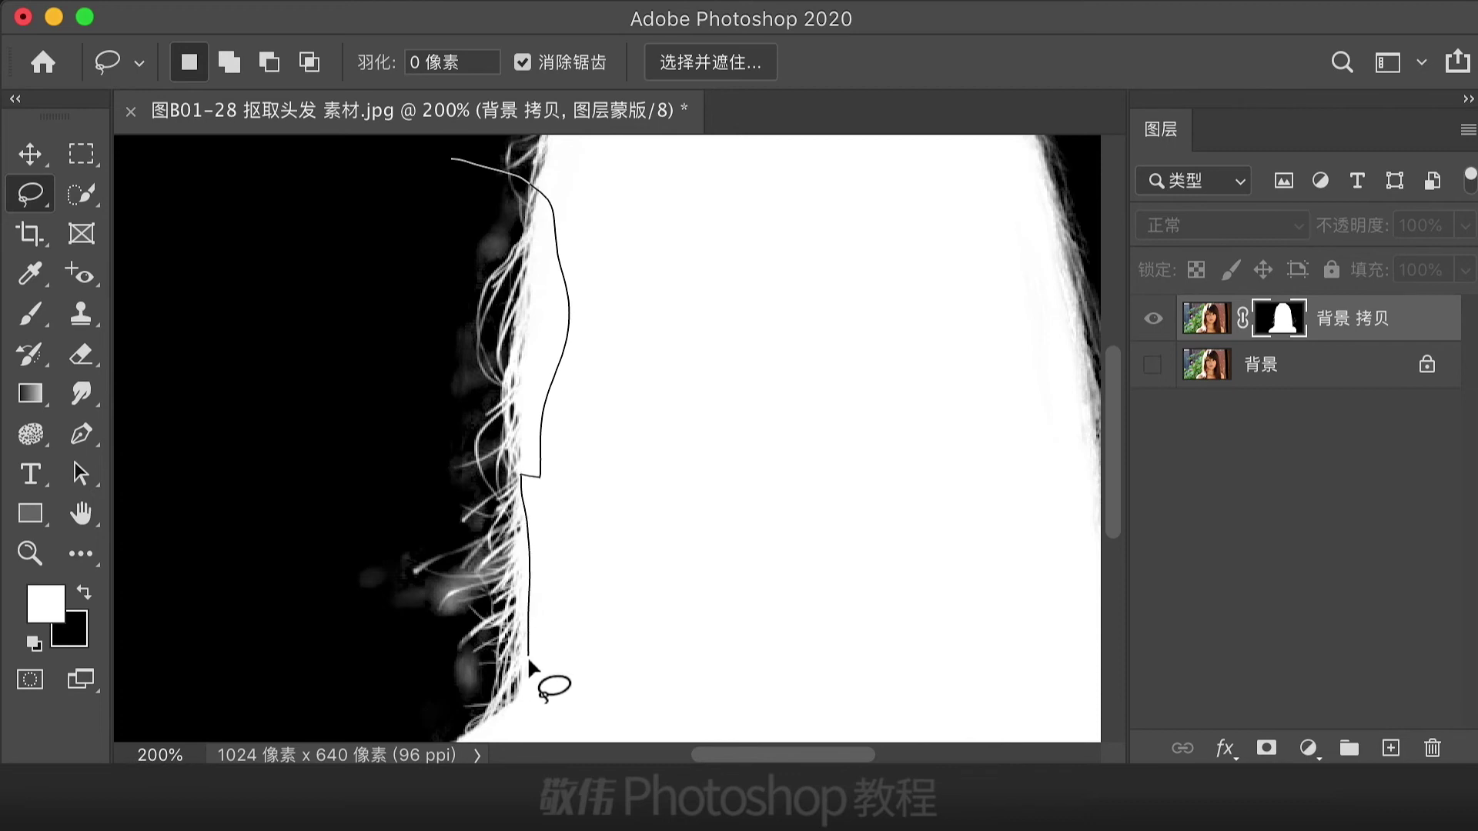
mouse_move(528, 656)
mouse_down()
mouse_move(517, 723)
mouse_move(444, 737)
mouse_move(344, 693)
mouse_move(316, 631)
mouse_move(391, 483)
mouse_move(450, 284)
mouse_move(452, 161)
mouse_up()
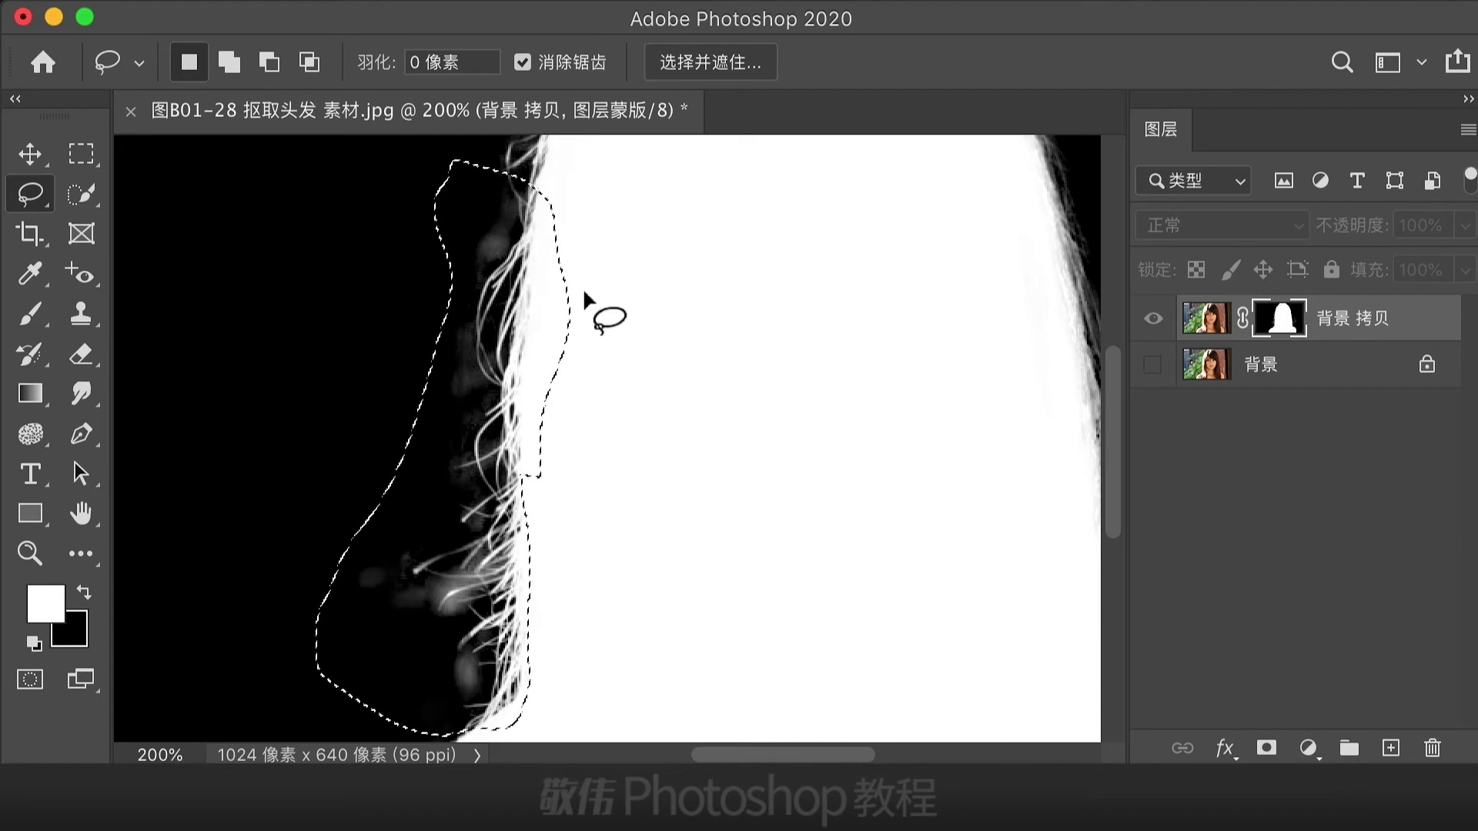
Feather the lasso selection with a radius of 40 pixels
right_click(494, 223)
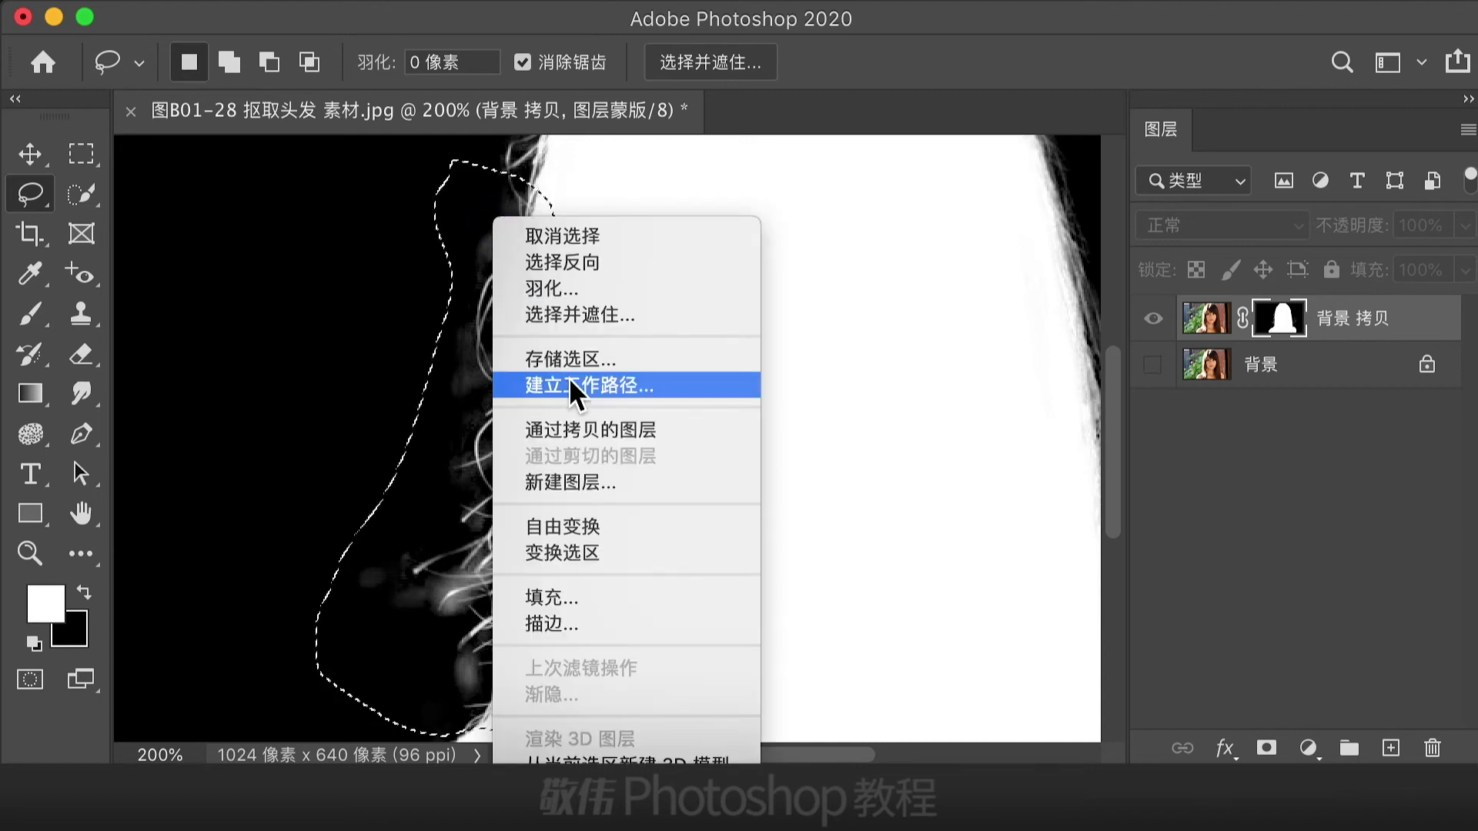
click(628, 286)
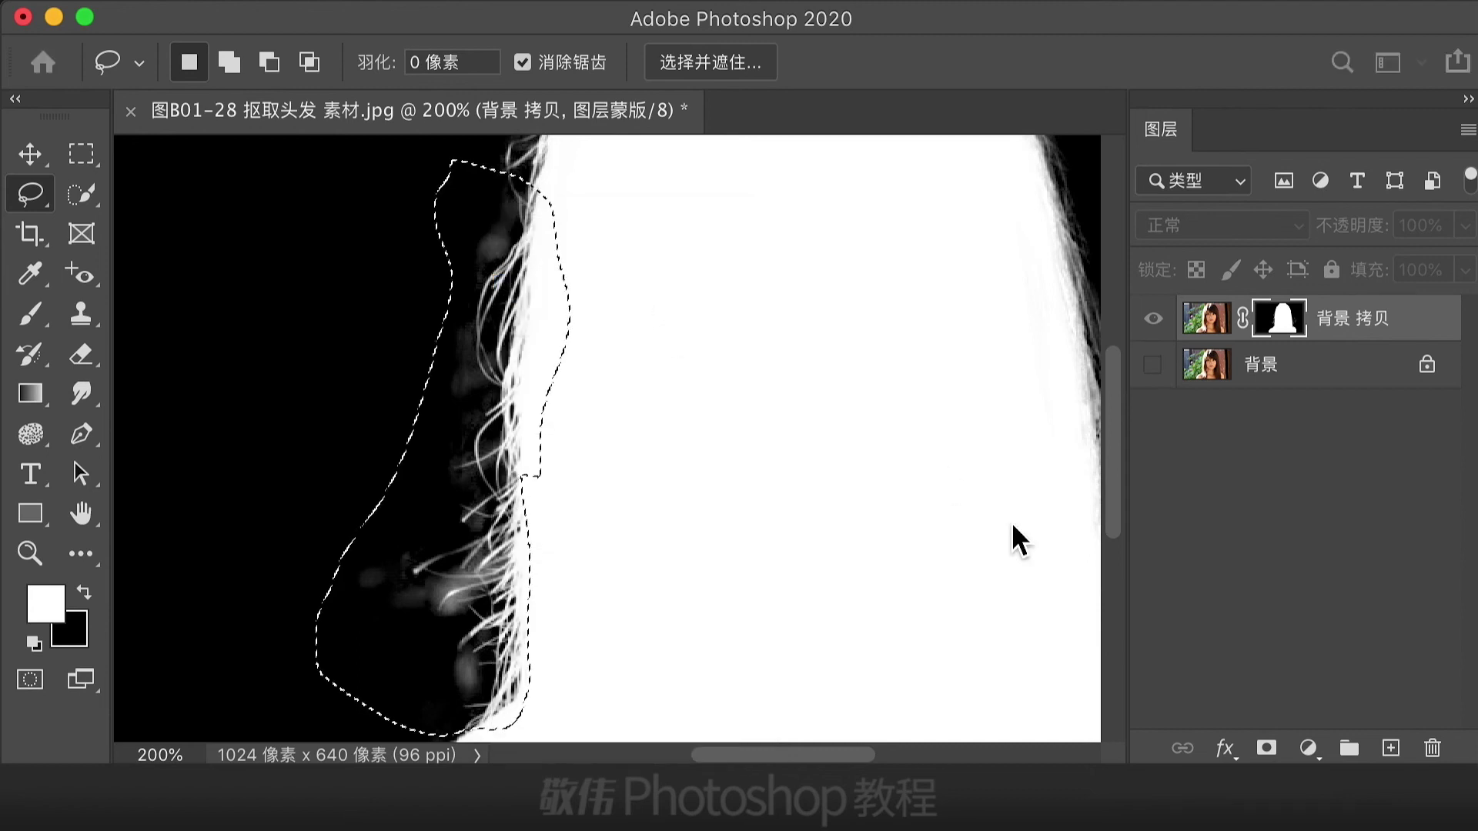
text(40)
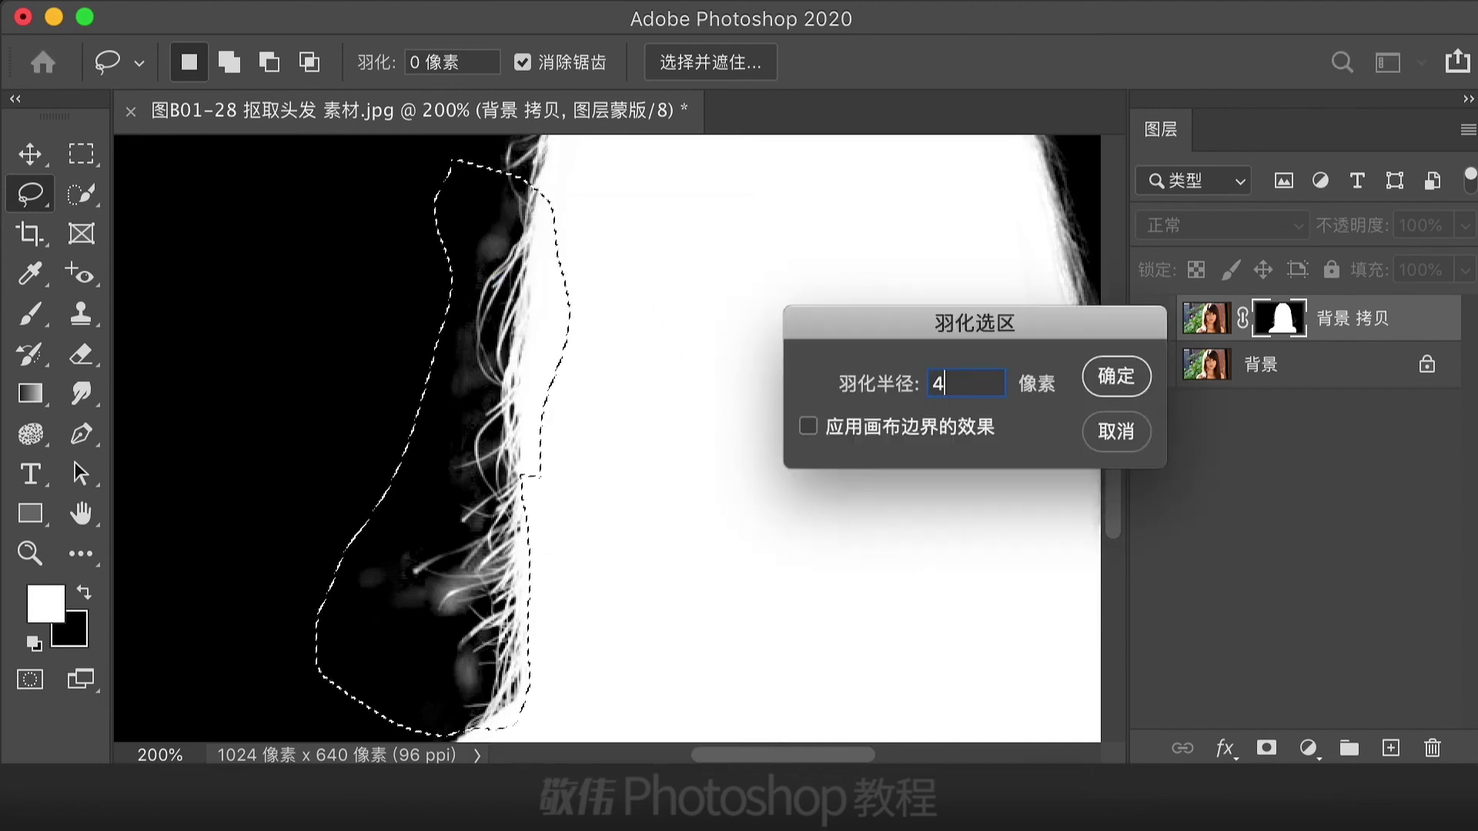
click(1116, 379)
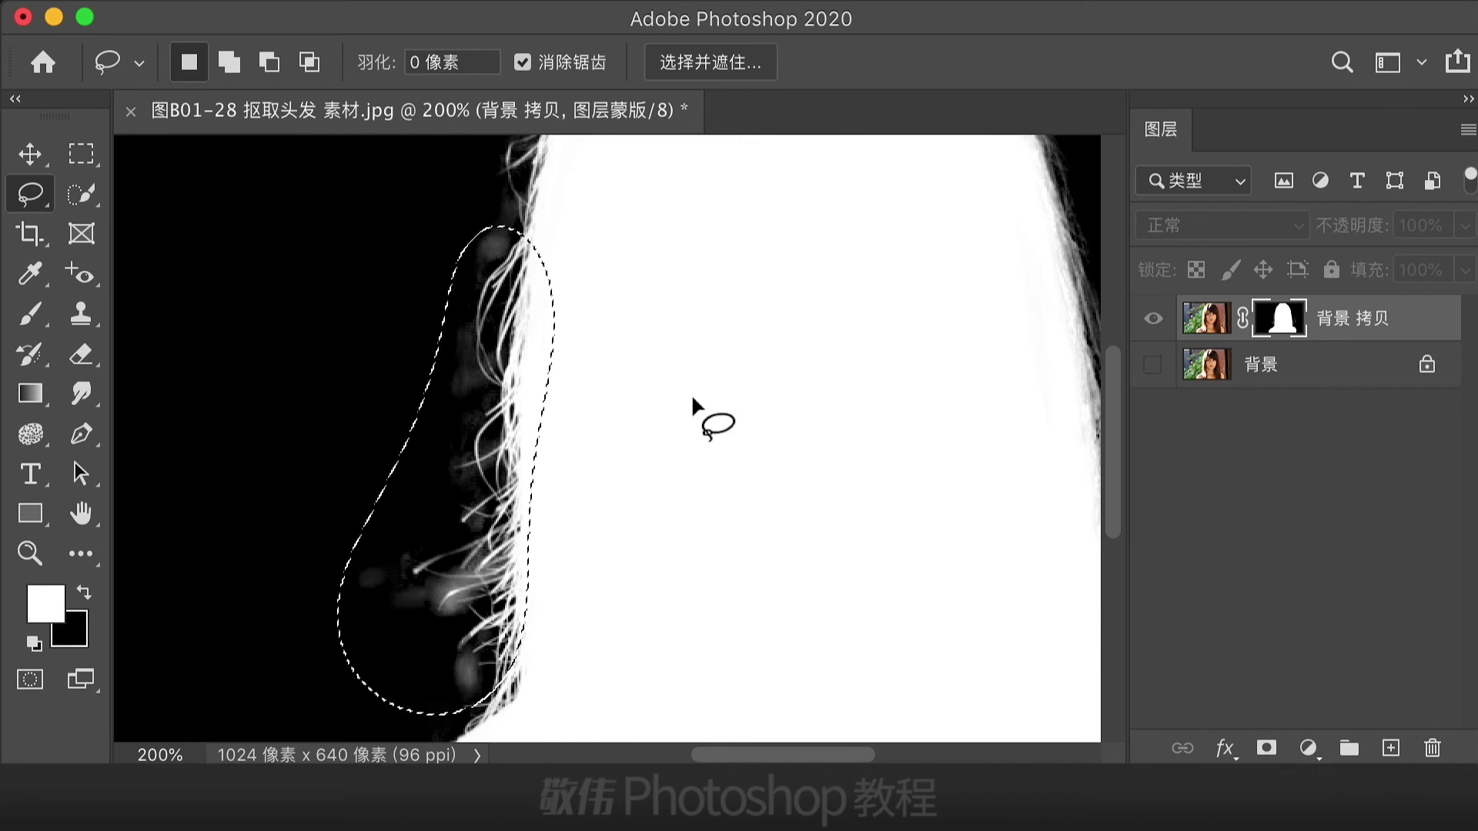
Darken the grey residue in the selected mask area using Levels with input black 72 and white 250, and deselect
click(406, 17)
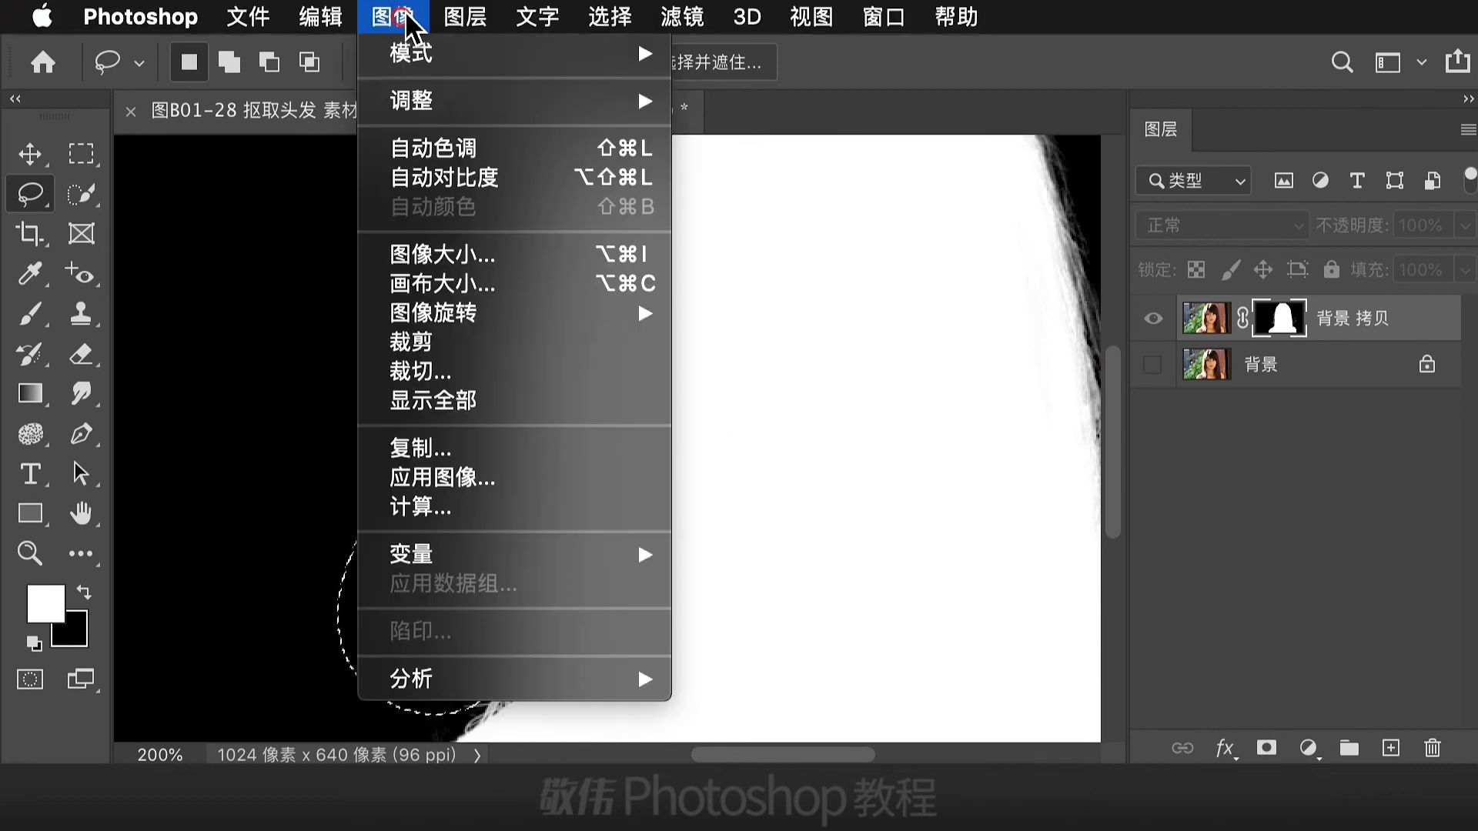
mouse_move(593, 108)
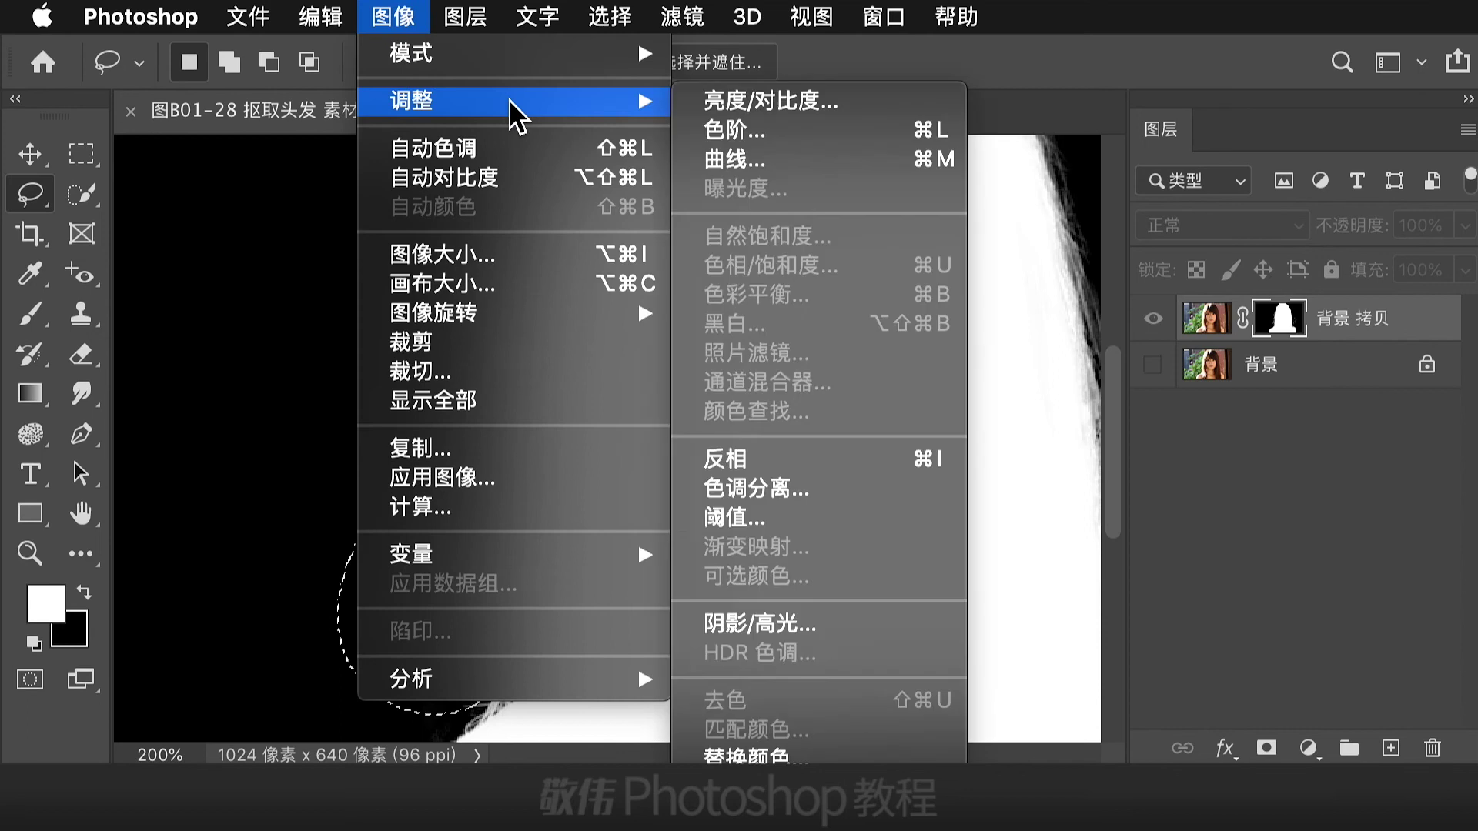
click(813, 131)
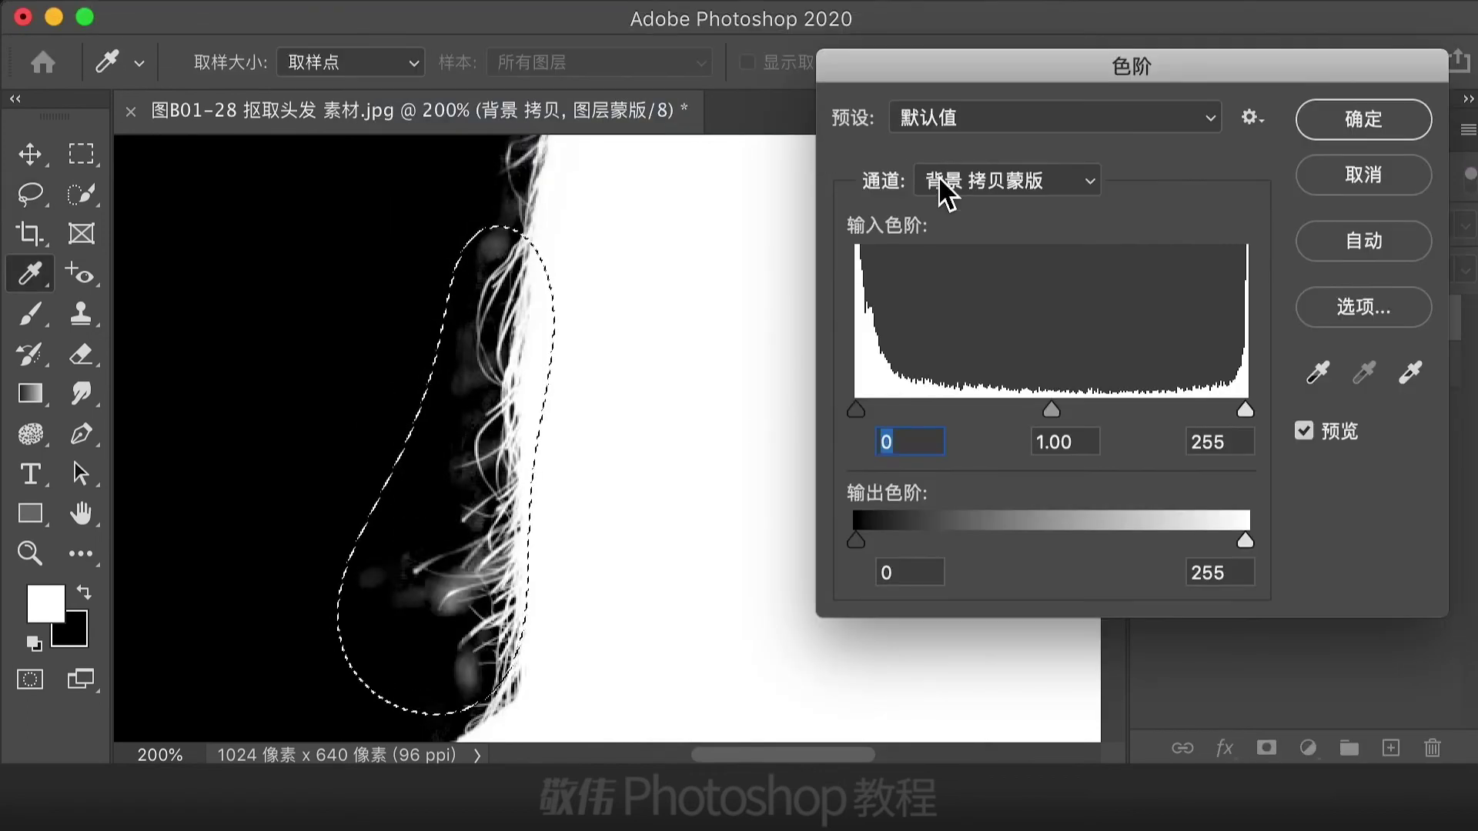
drag(1144, 63, 964, 62)
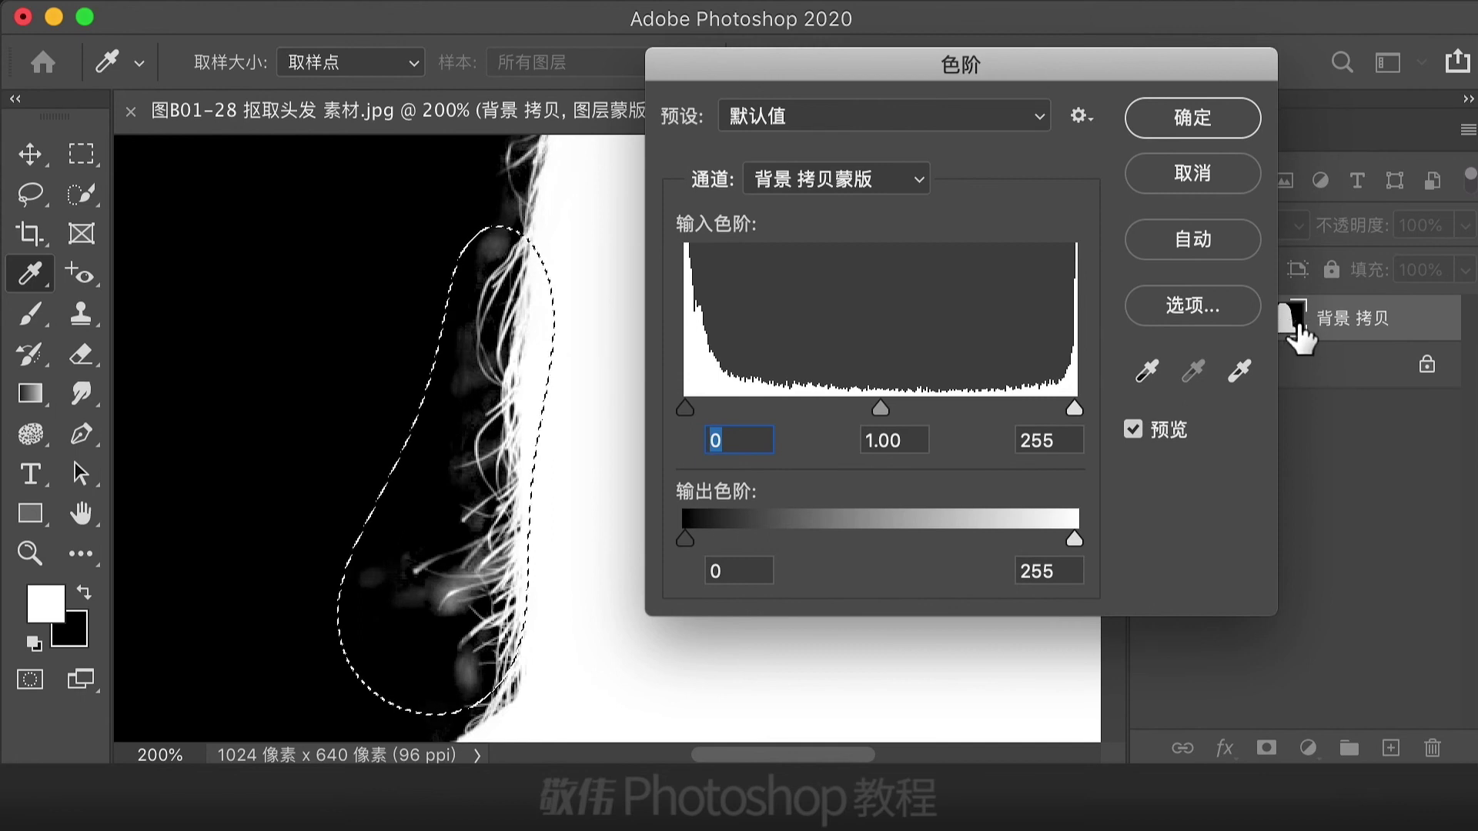
drag(999, 77, 1160, 403)
drag(1247, 439, 1108, 131)
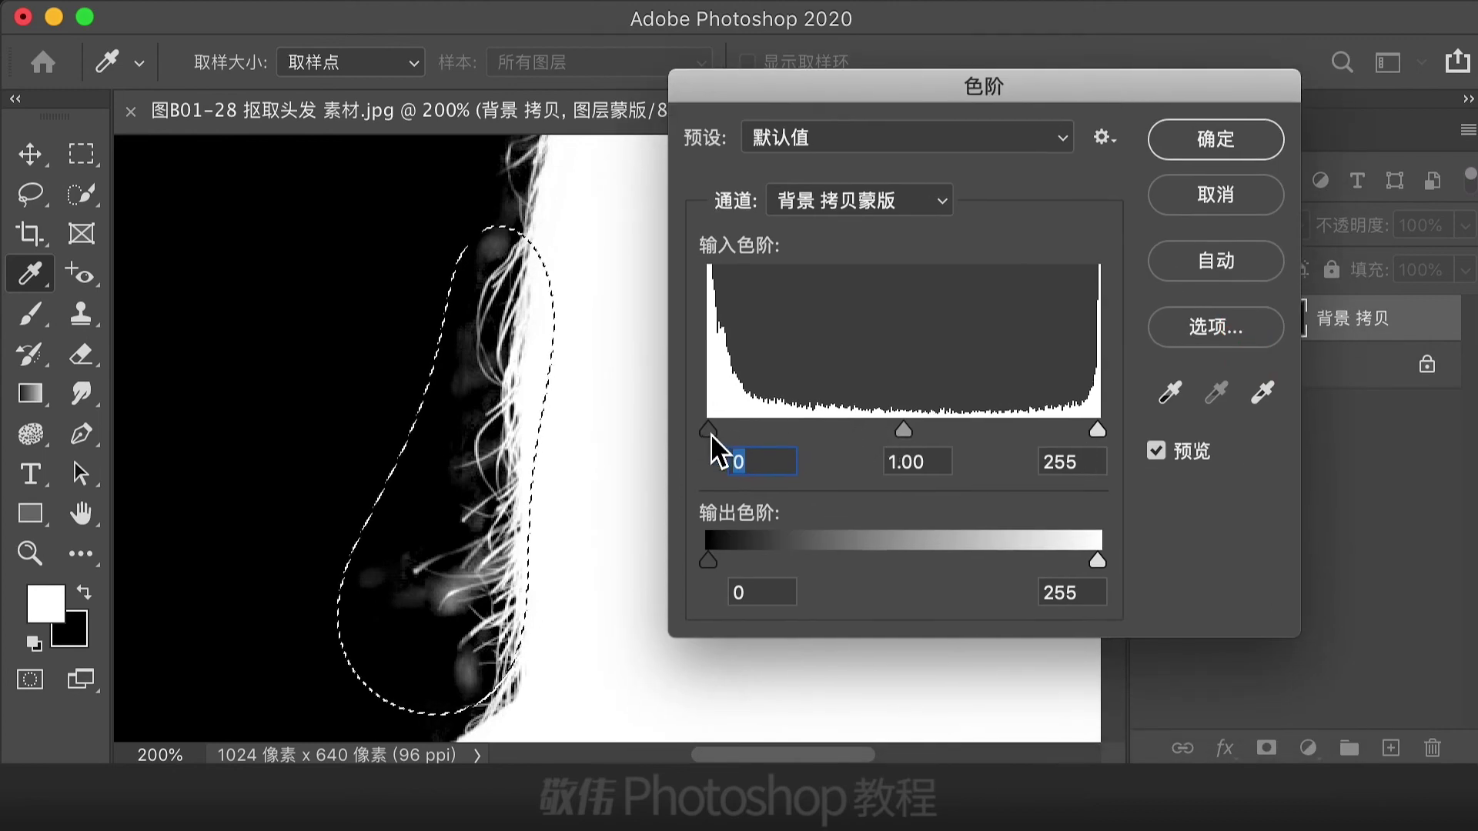
drag(709, 433, 826, 443)
mouse_move(1098, 432)
mouse_down()
mouse_move(1073, 436)
mouse_move(1089, 432)
mouse_up()
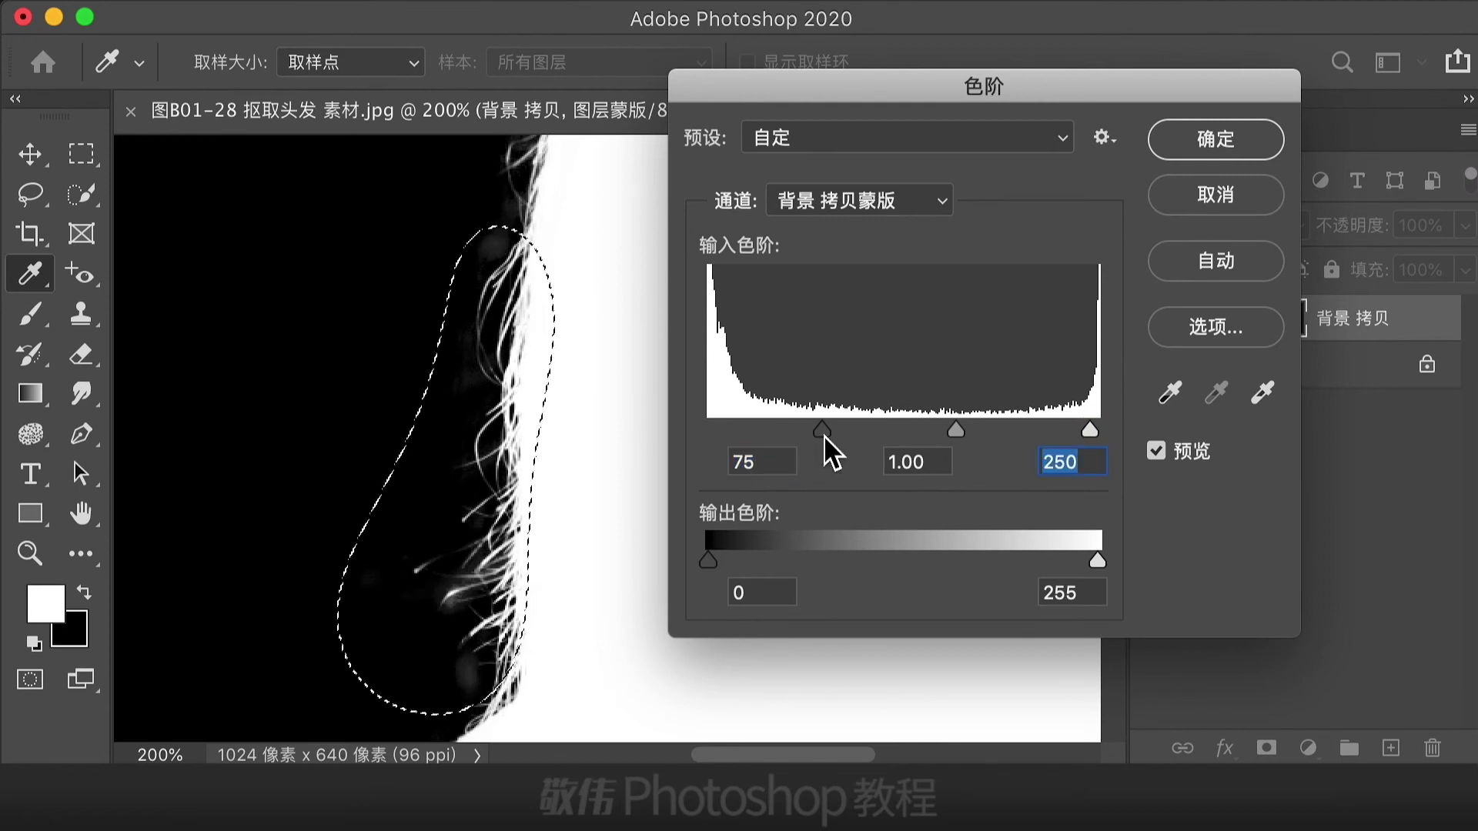
drag(823, 435, 822, 436)
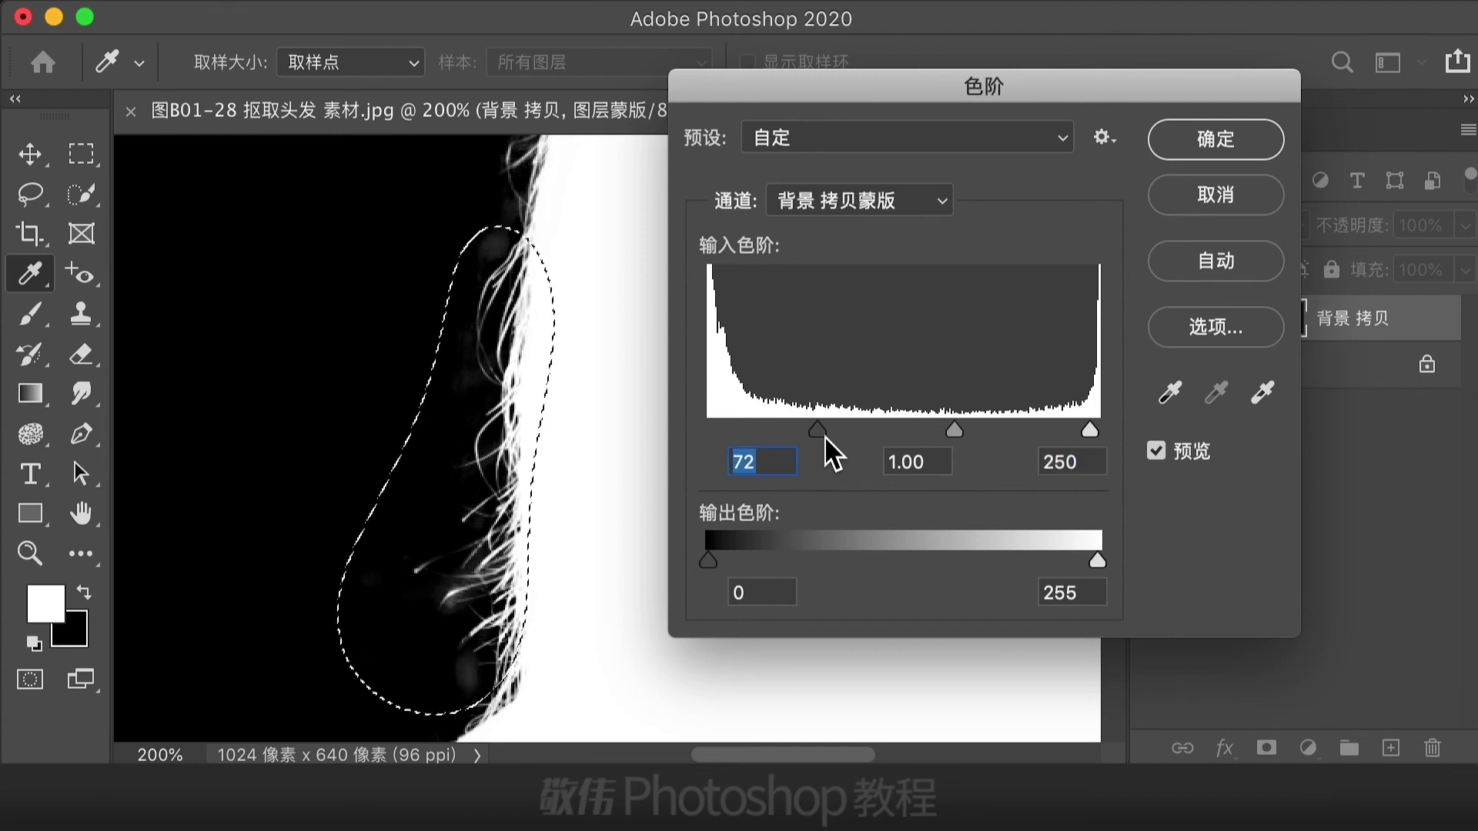
click(1219, 139)
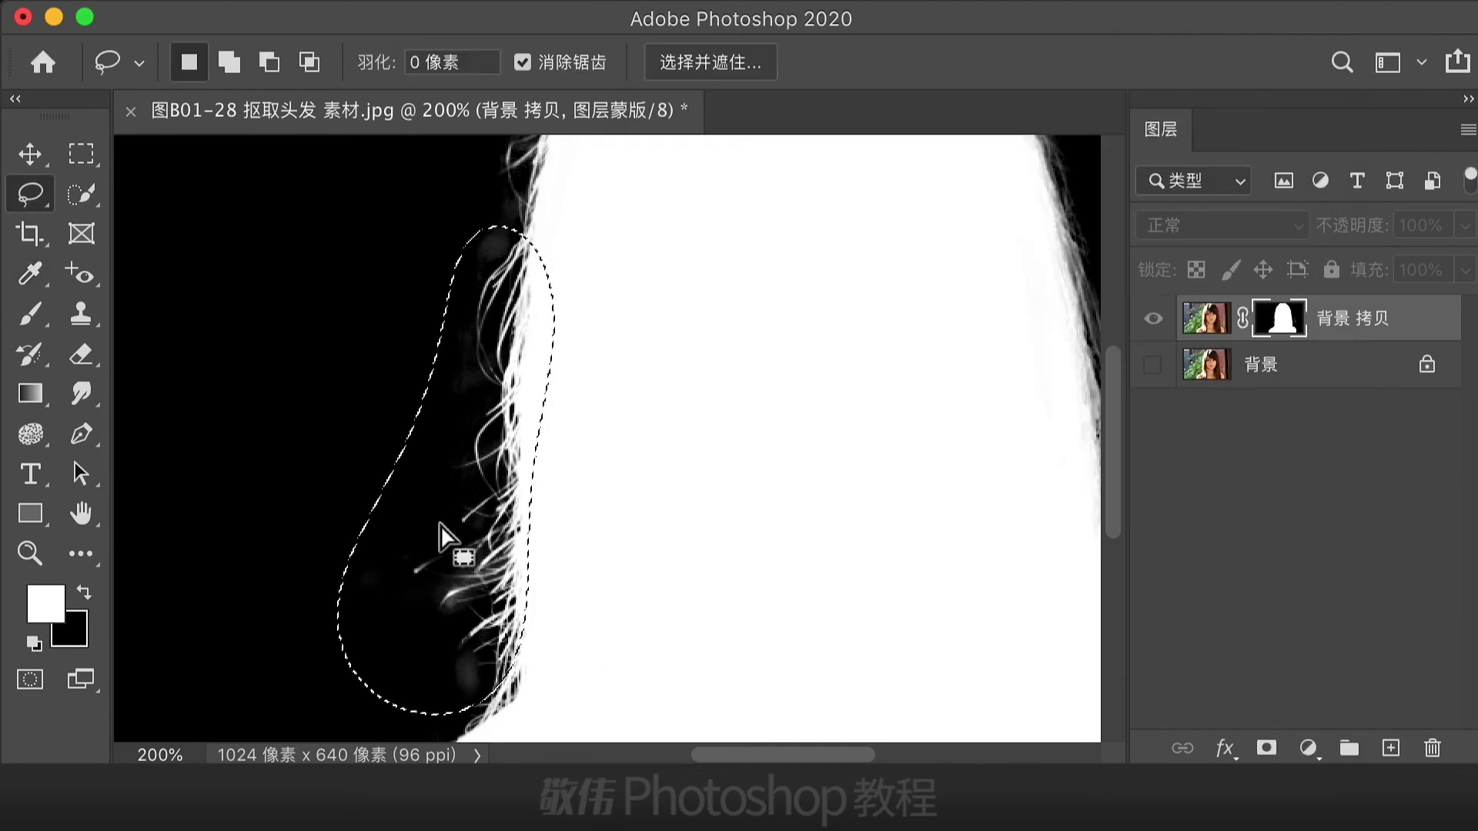
click(587, 500)
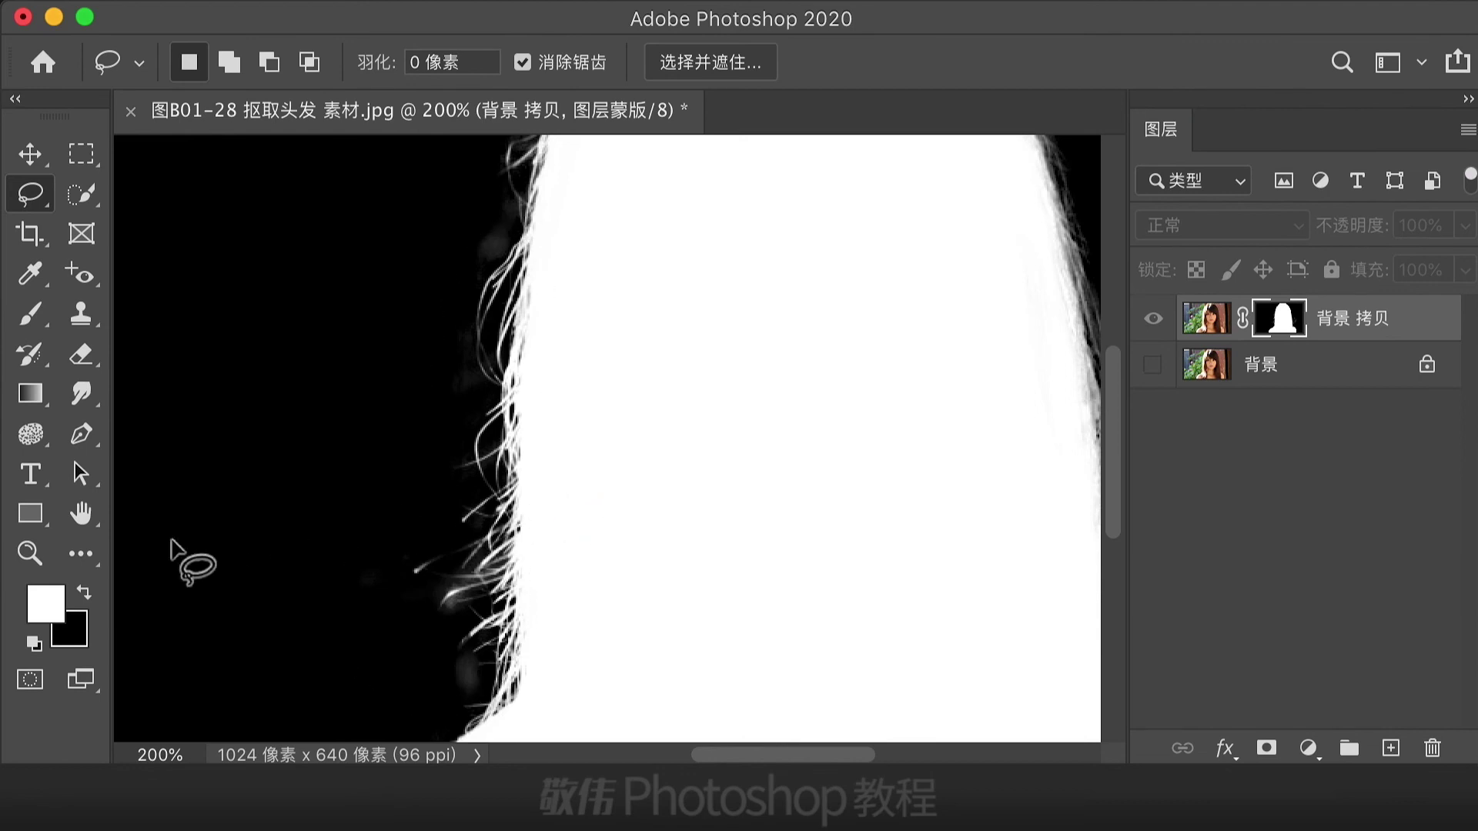
Lasso the small grey area just above the shoulder on the image's left side and feather the selection by 40 pixels
double_click(81, 513)
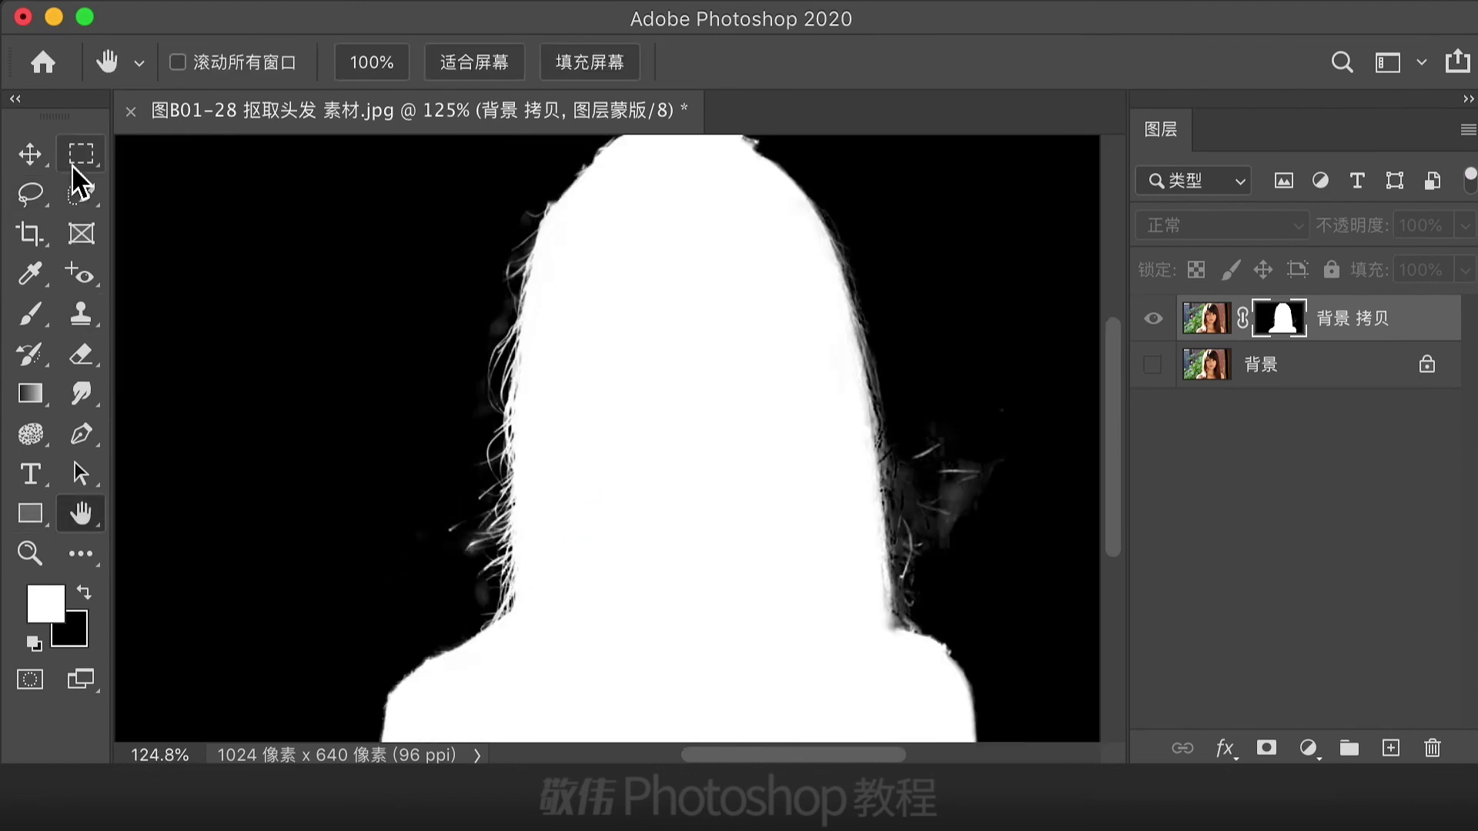
click(31, 193)
mouse_move(459, 542)
mouse_down()
mouse_move(537, 543)
mouse_move(542, 617)
mouse_move(494, 643)
mouse_move(447, 605)
mouse_move(466, 542)
mouse_up()
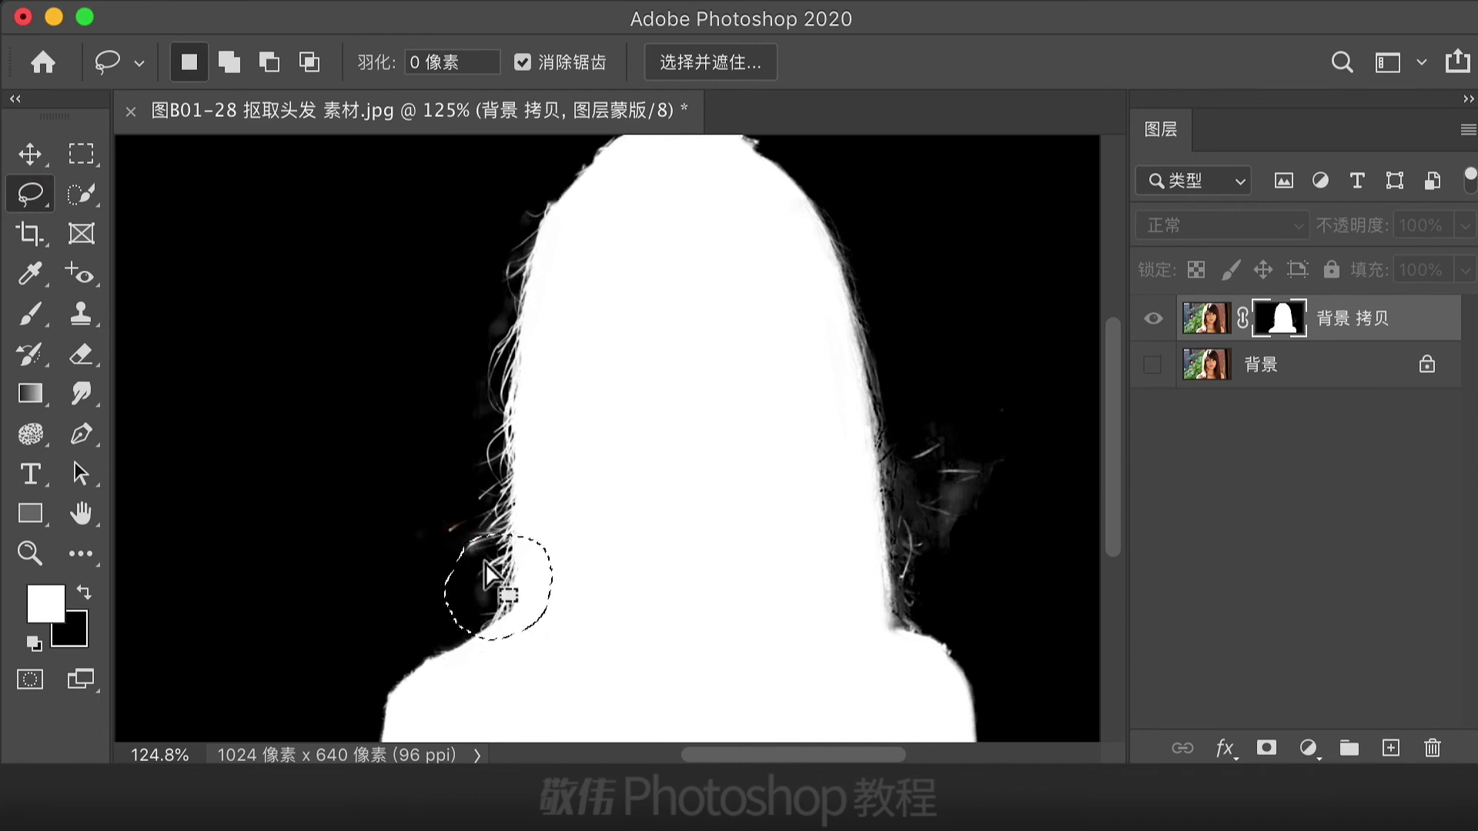
right_click(485, 562)
click(531, 618)
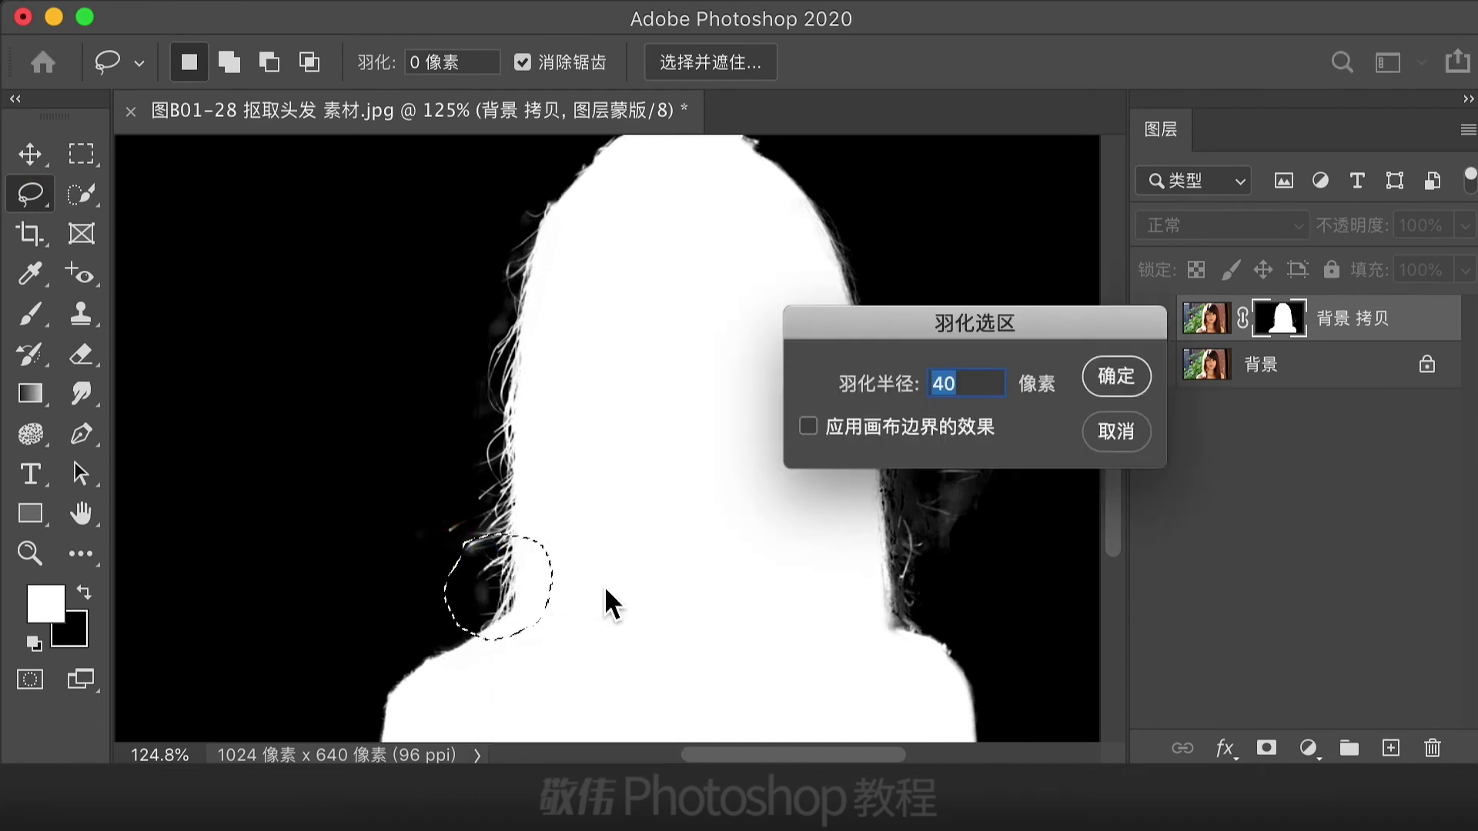
click(1118, 377)
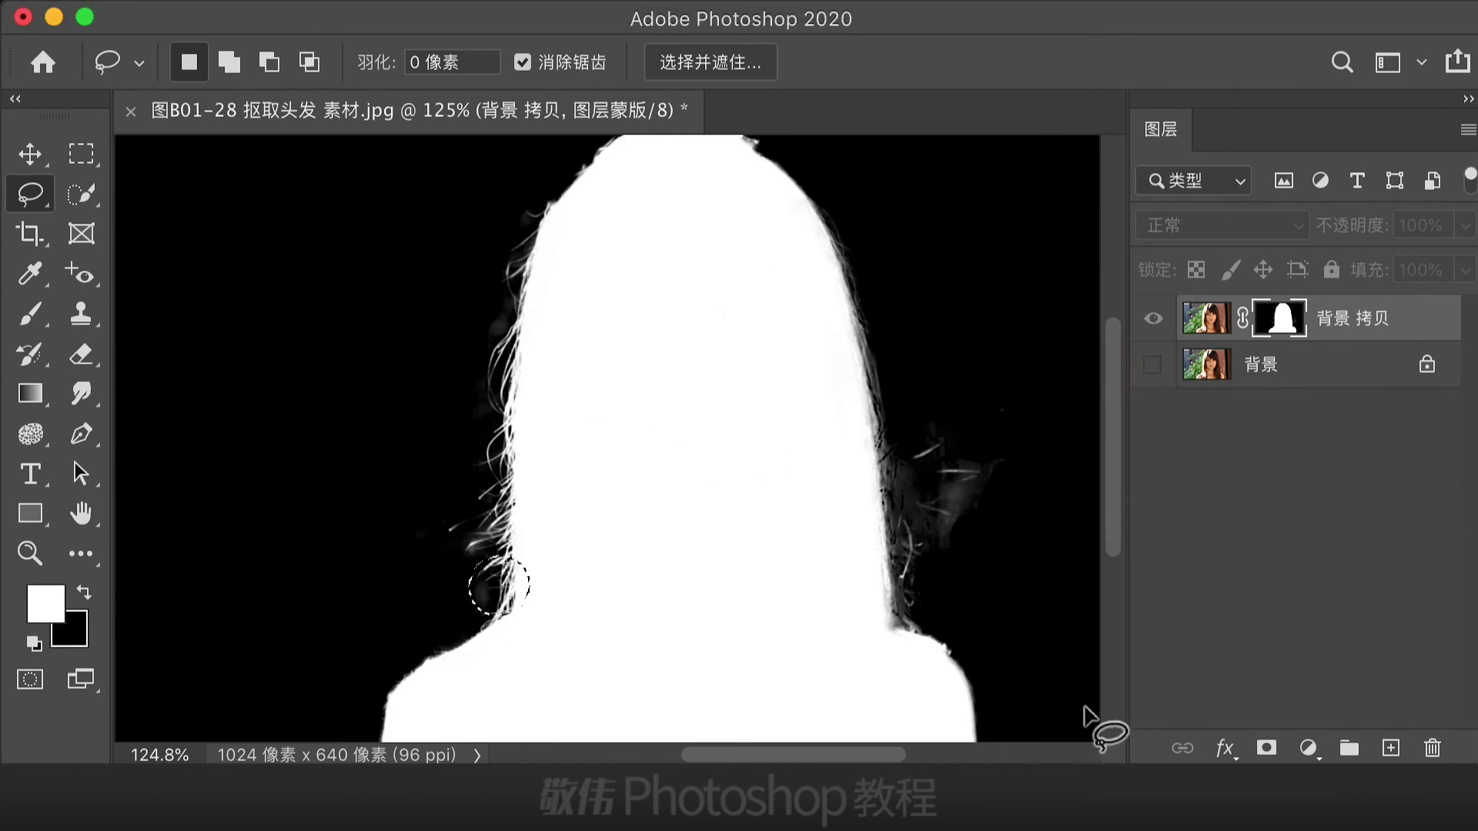
Raise the Levels input black point to 39 for the small area above the shoulder, and deselect
key(super+l)
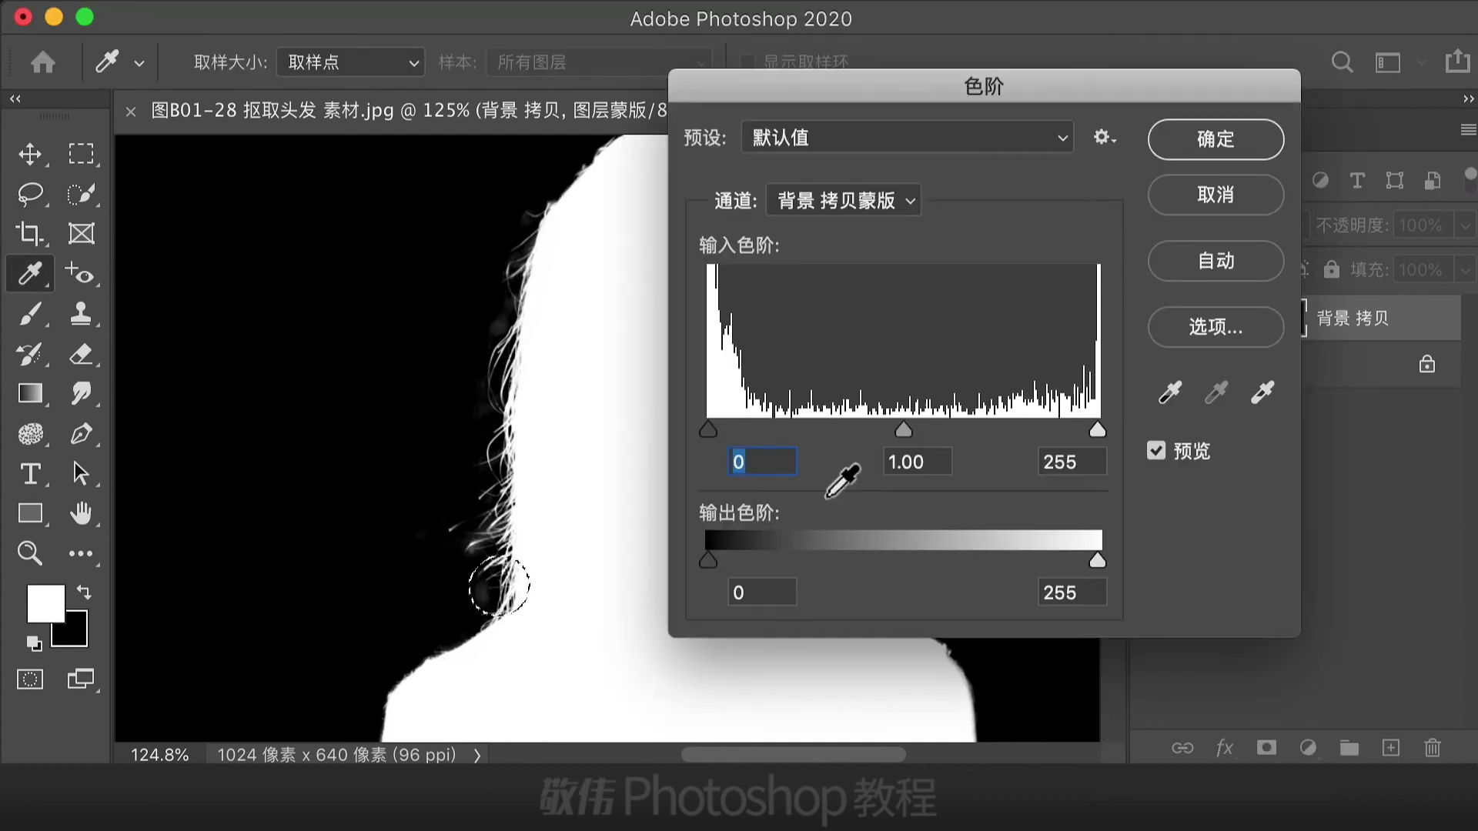
drag(712, 429, 771, 432)
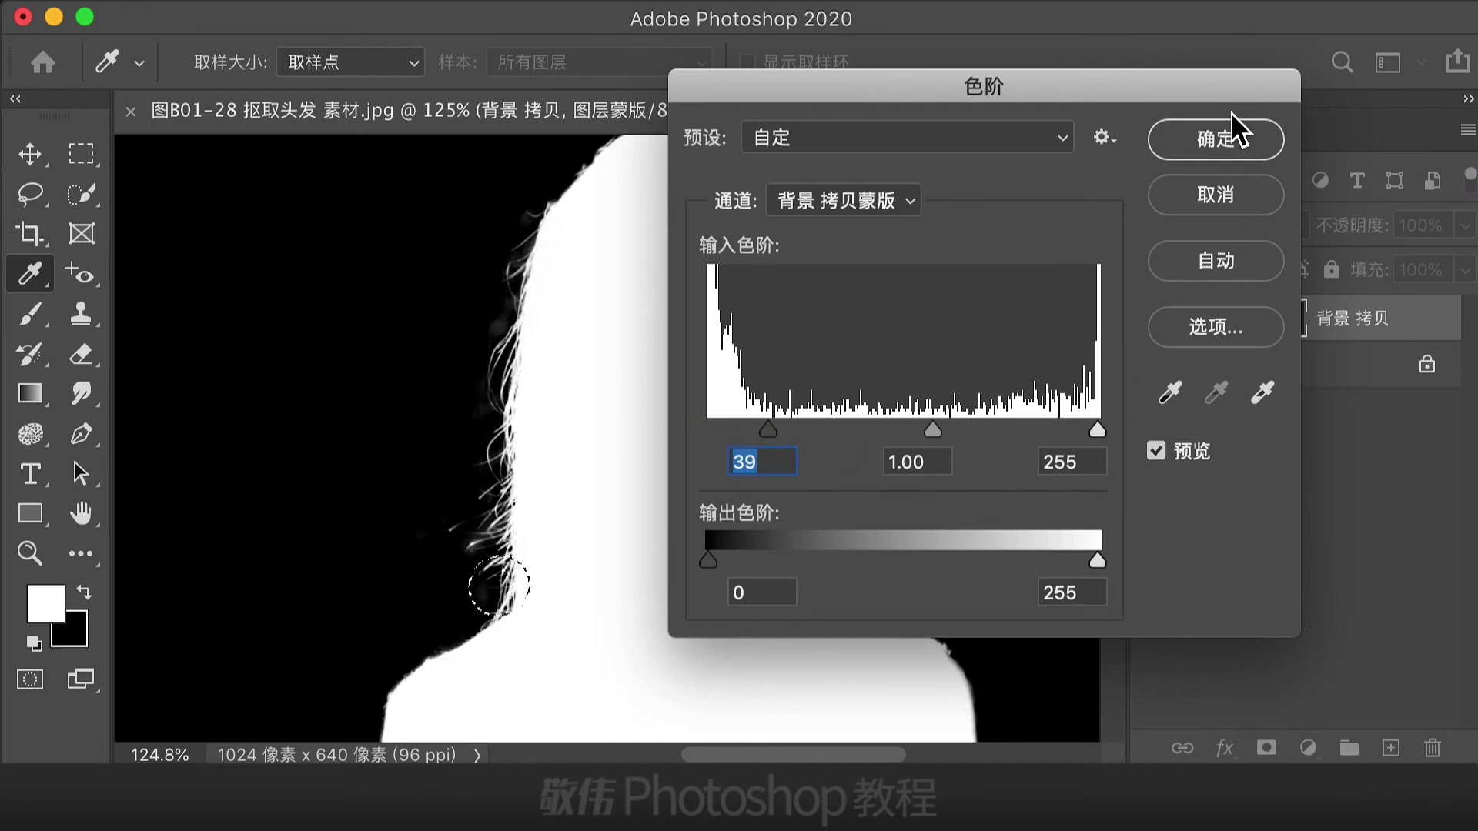
click(1218, 139)
key(l)
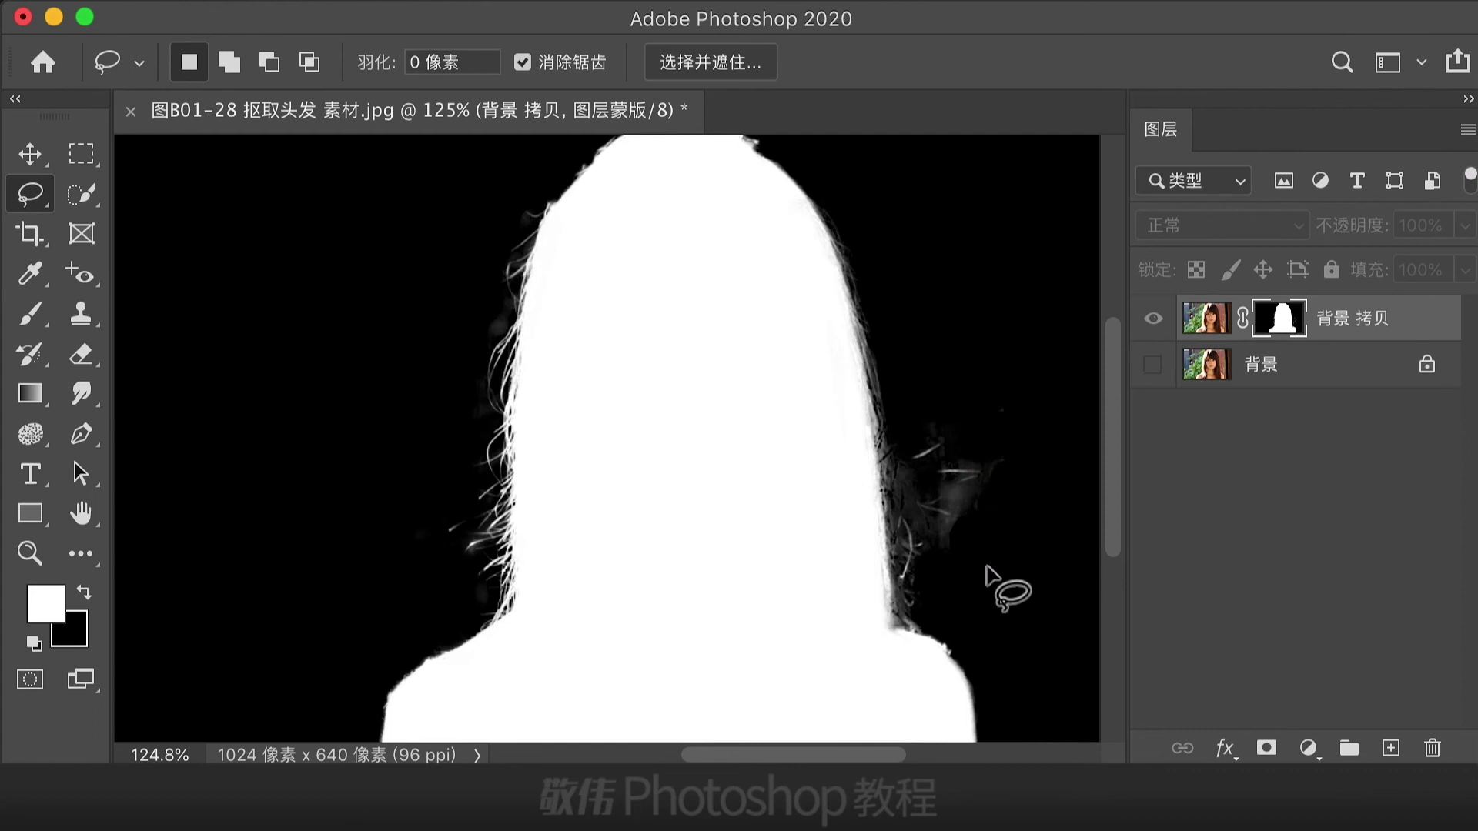
Lasso the flyaway hairs and grey residue on the image's right side of the mask and feather the selection by 40 pixels
mouse_move(977, 581)
mouse_down()
mouse_move(948, 600)
mouse_move(876, 613)
mouse_up()
mouse_move(873, 455)
mouse_down()
mouse_move(949, 423)
mouse_move(1003, 569)
mouse_move(980, 599)
mouse_up()
right_click(899, 460)
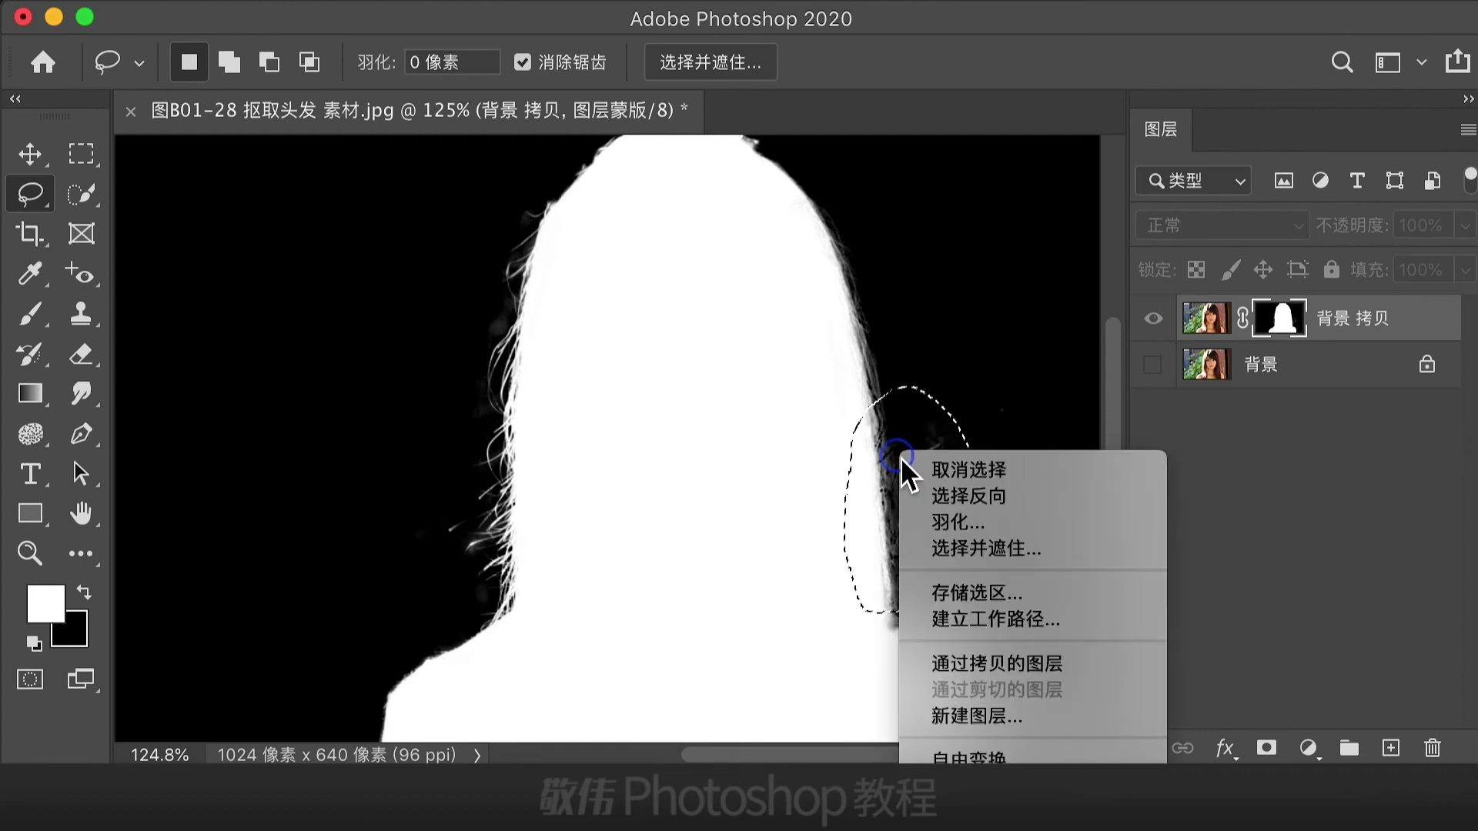
click(985, 525)
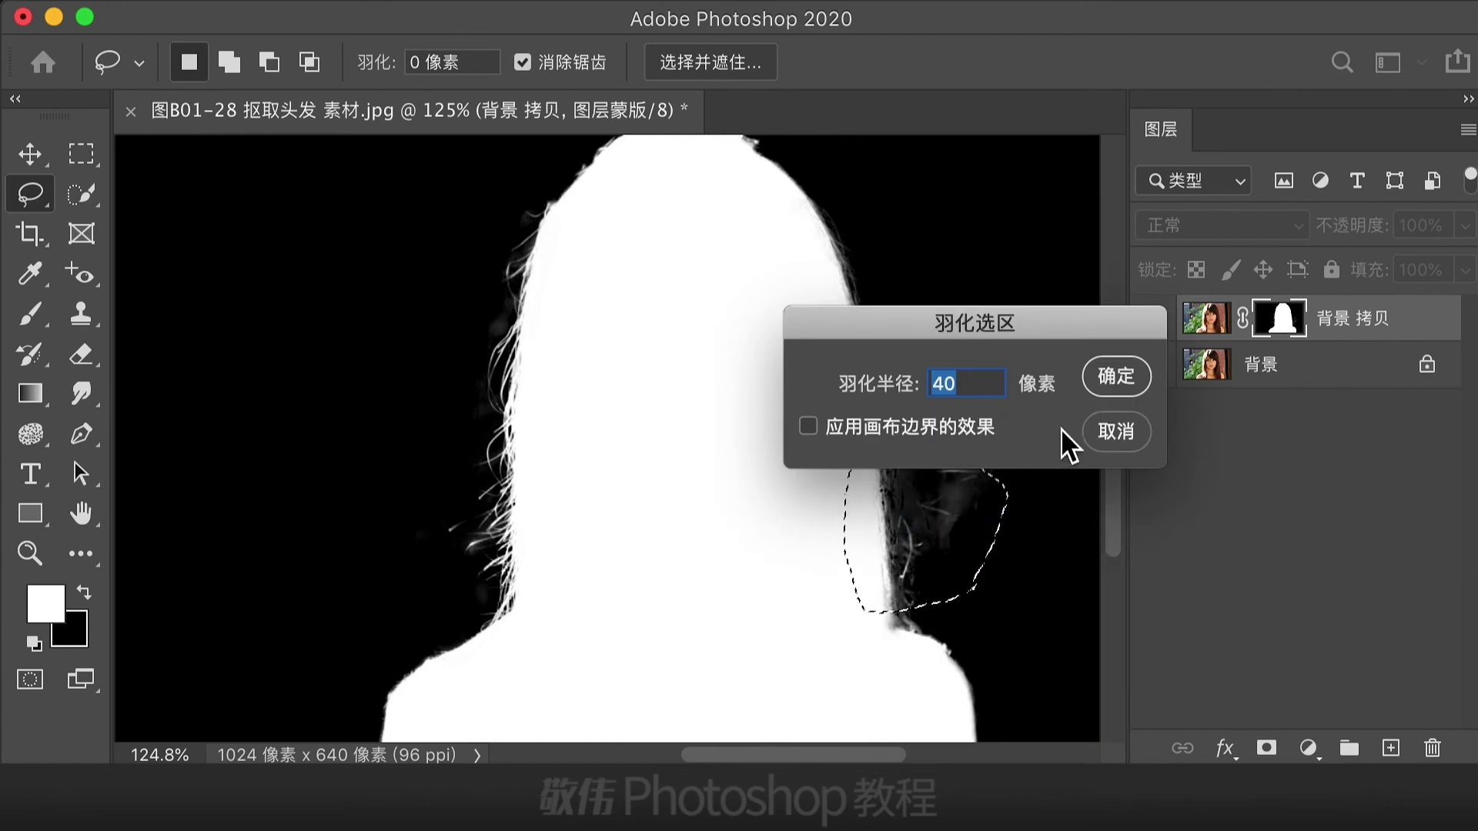
click(1118, 367)
Raise the Levels input black point to 36 for the feathered flyaway-hair area on the image's right side, and deselect
key(super+l)
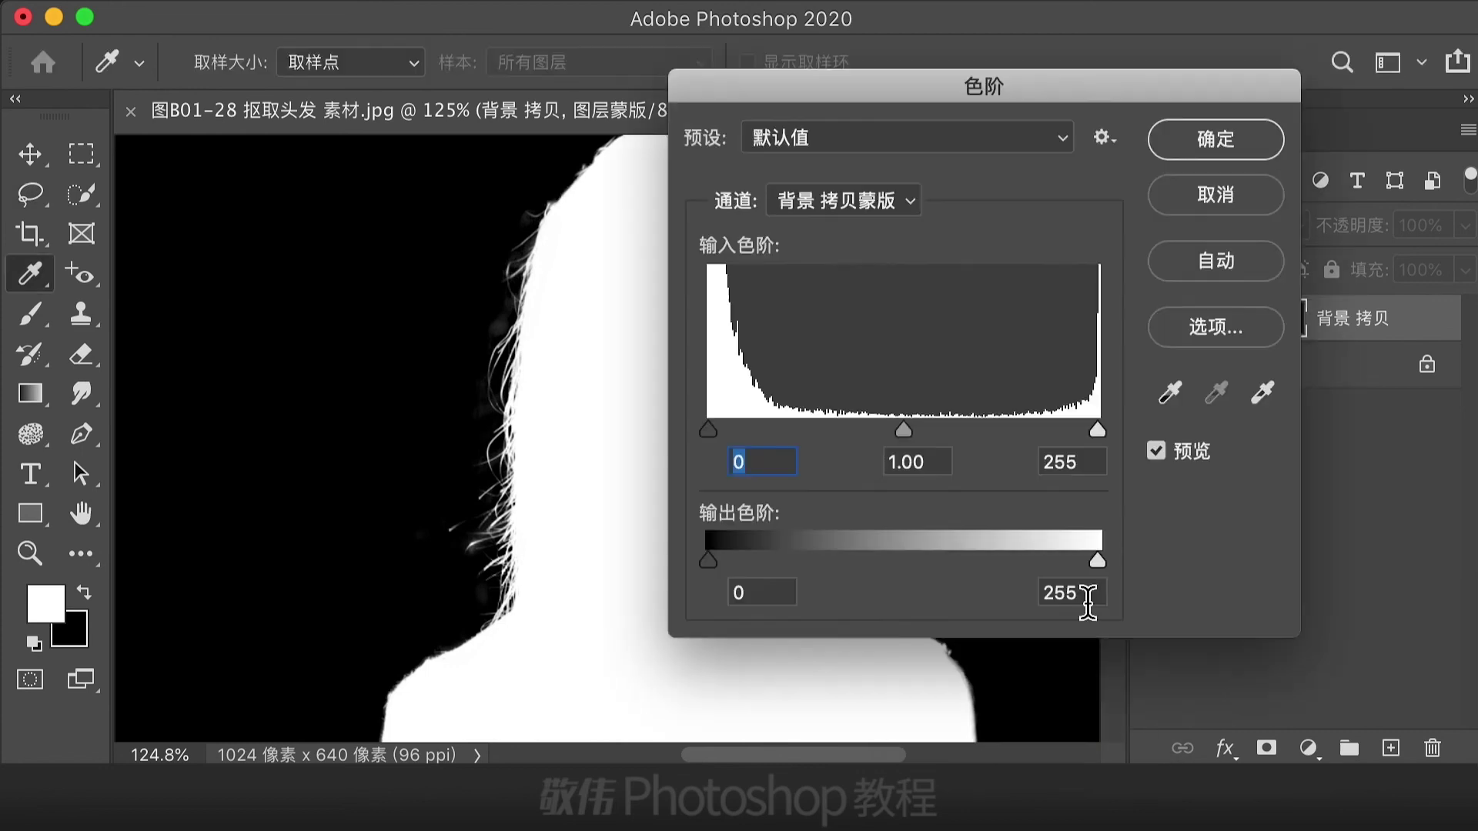
drag(1036, 86, 508, 134)
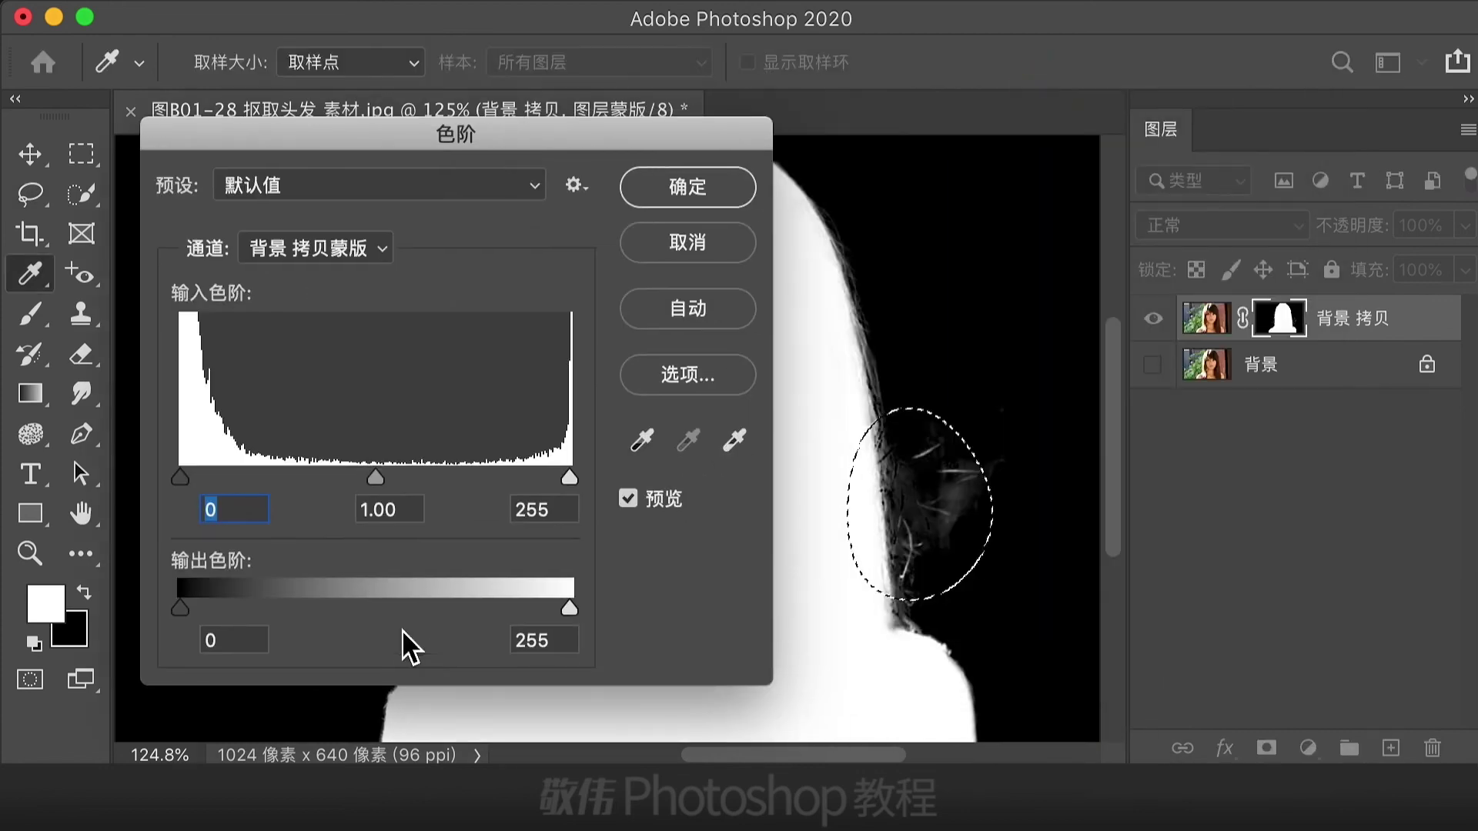
drag(178, 478, 240, 482)
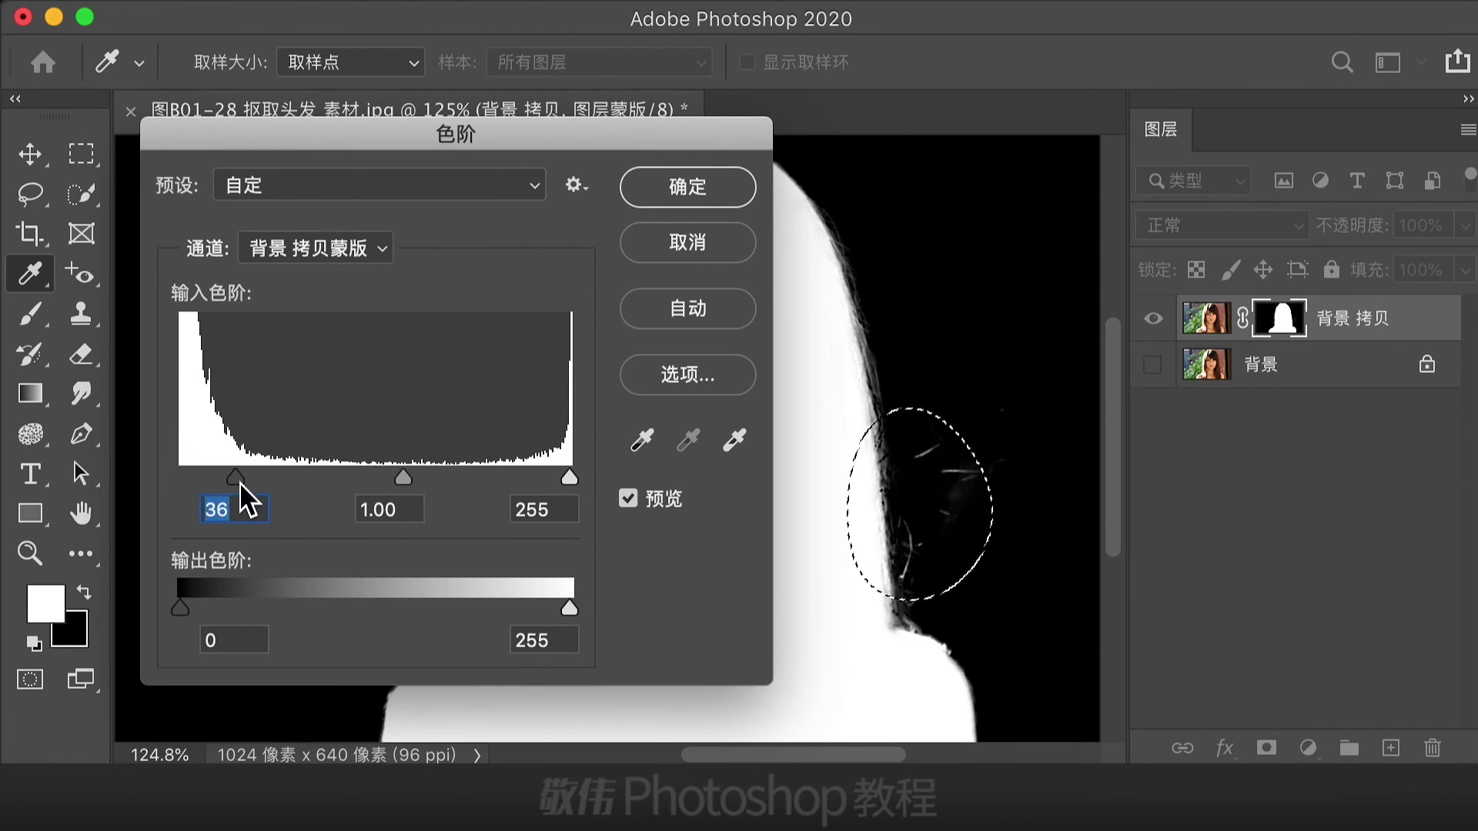
click(702, 188)
key(l)
click(951, 350)
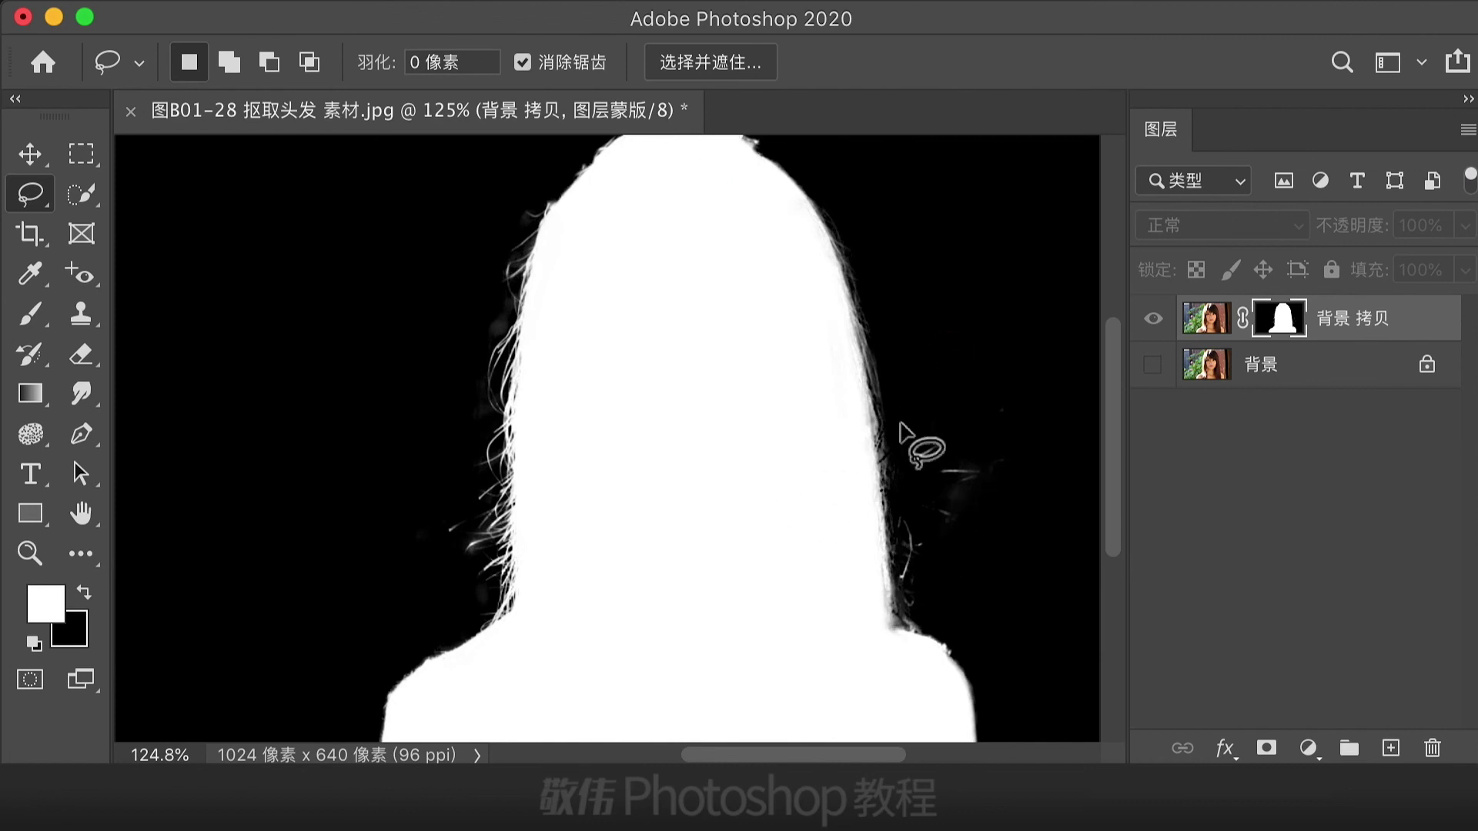
Return to the normal image view and add a new empty layer directly beneath the masked woman layer
click(1207, 318)
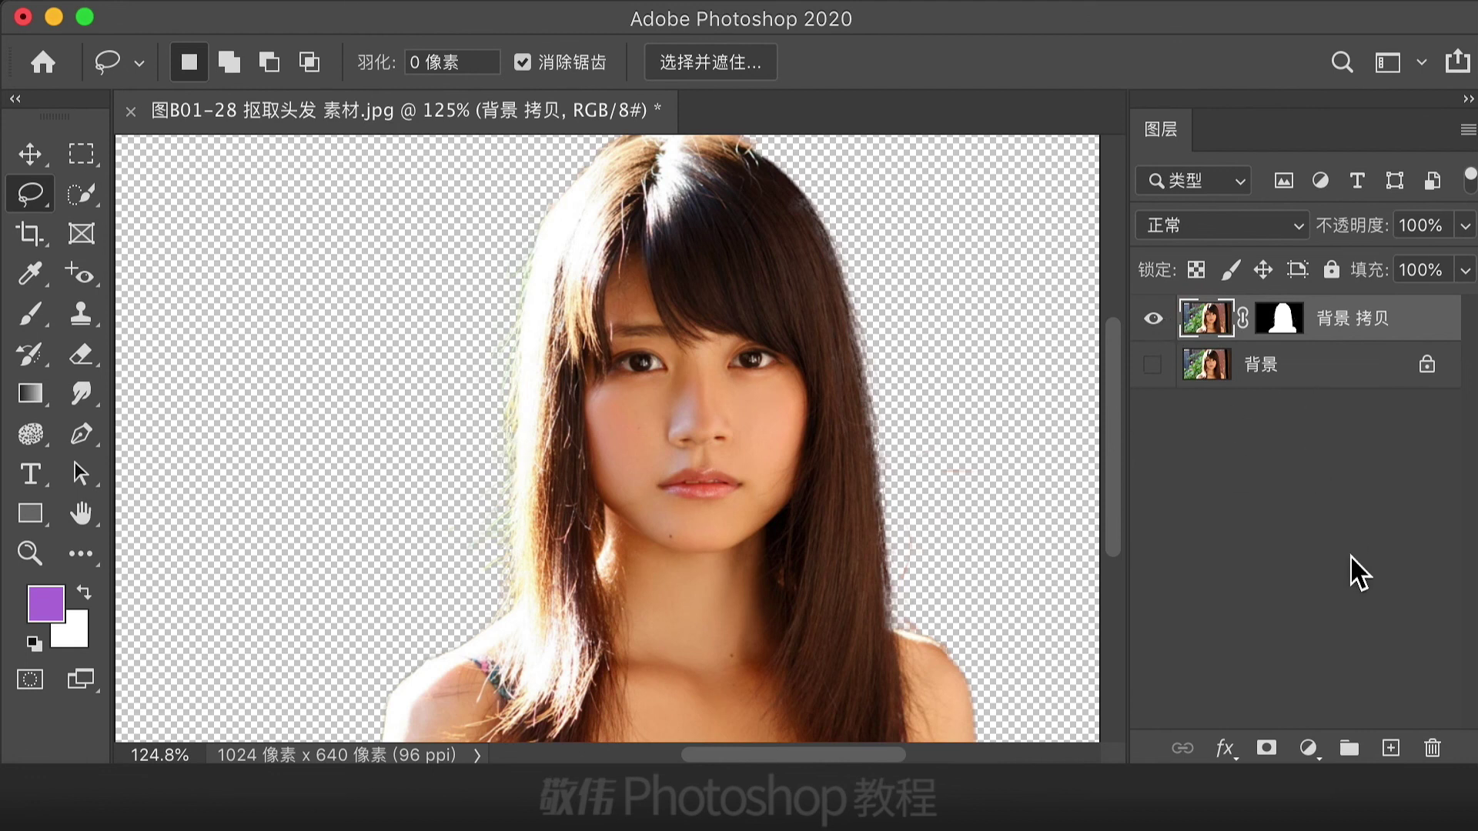
click(1395, 752)
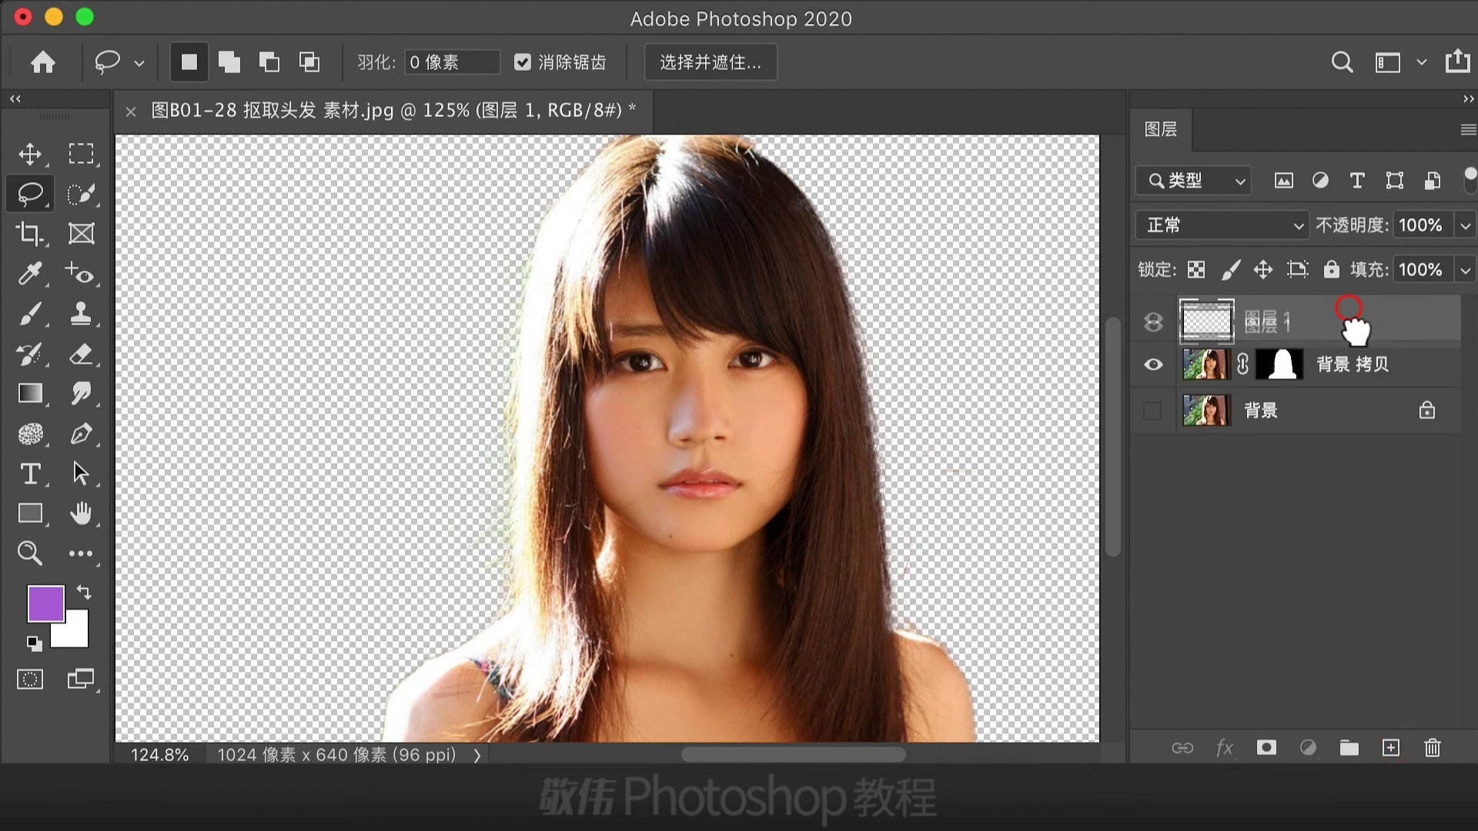
drag(1352, 321, 1372, 377)
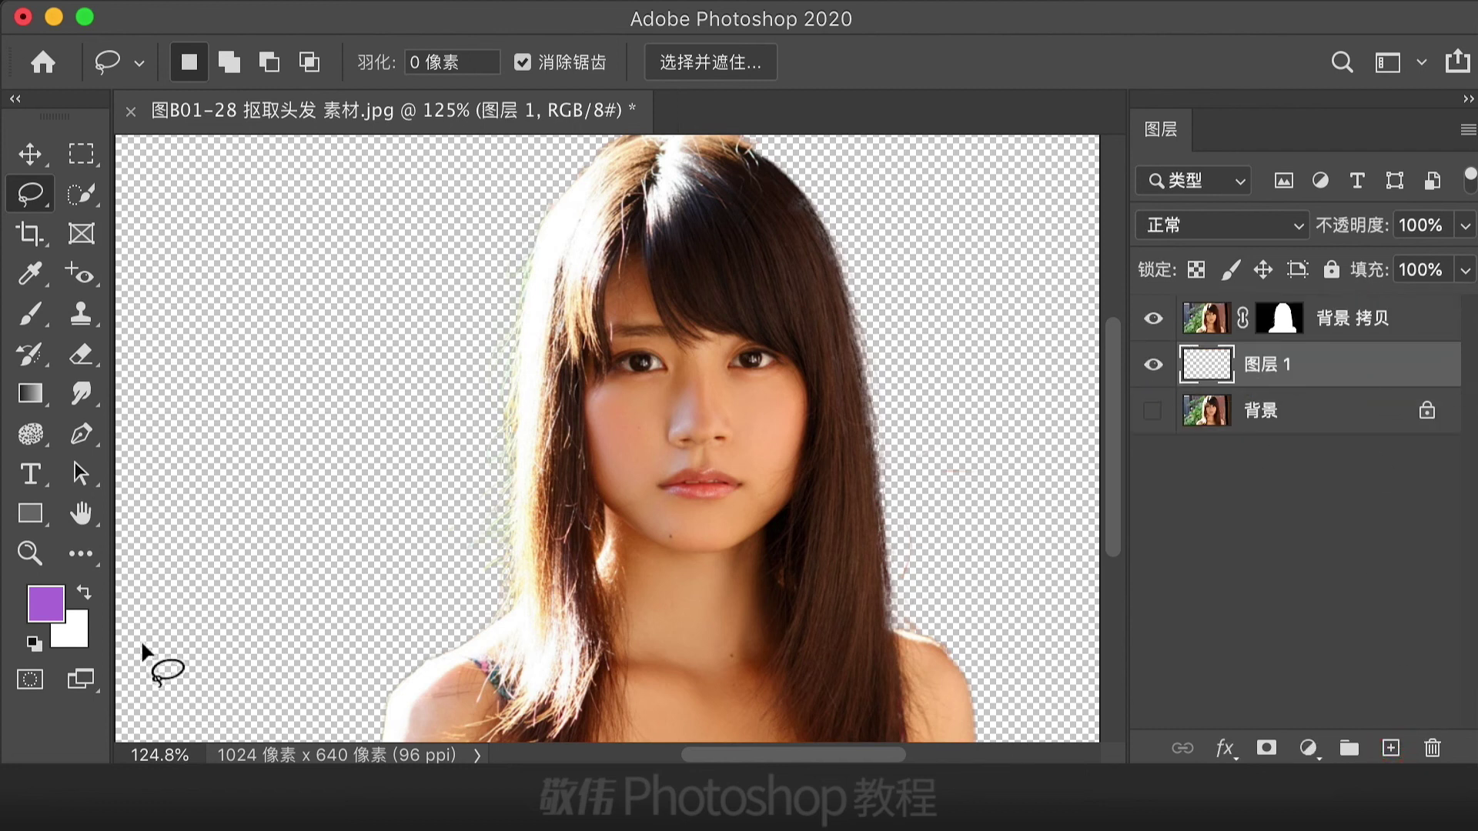
Set the foreground colour to dark grey 545454 and fill the new layer with it
click(45, 602)
click(326, 407)
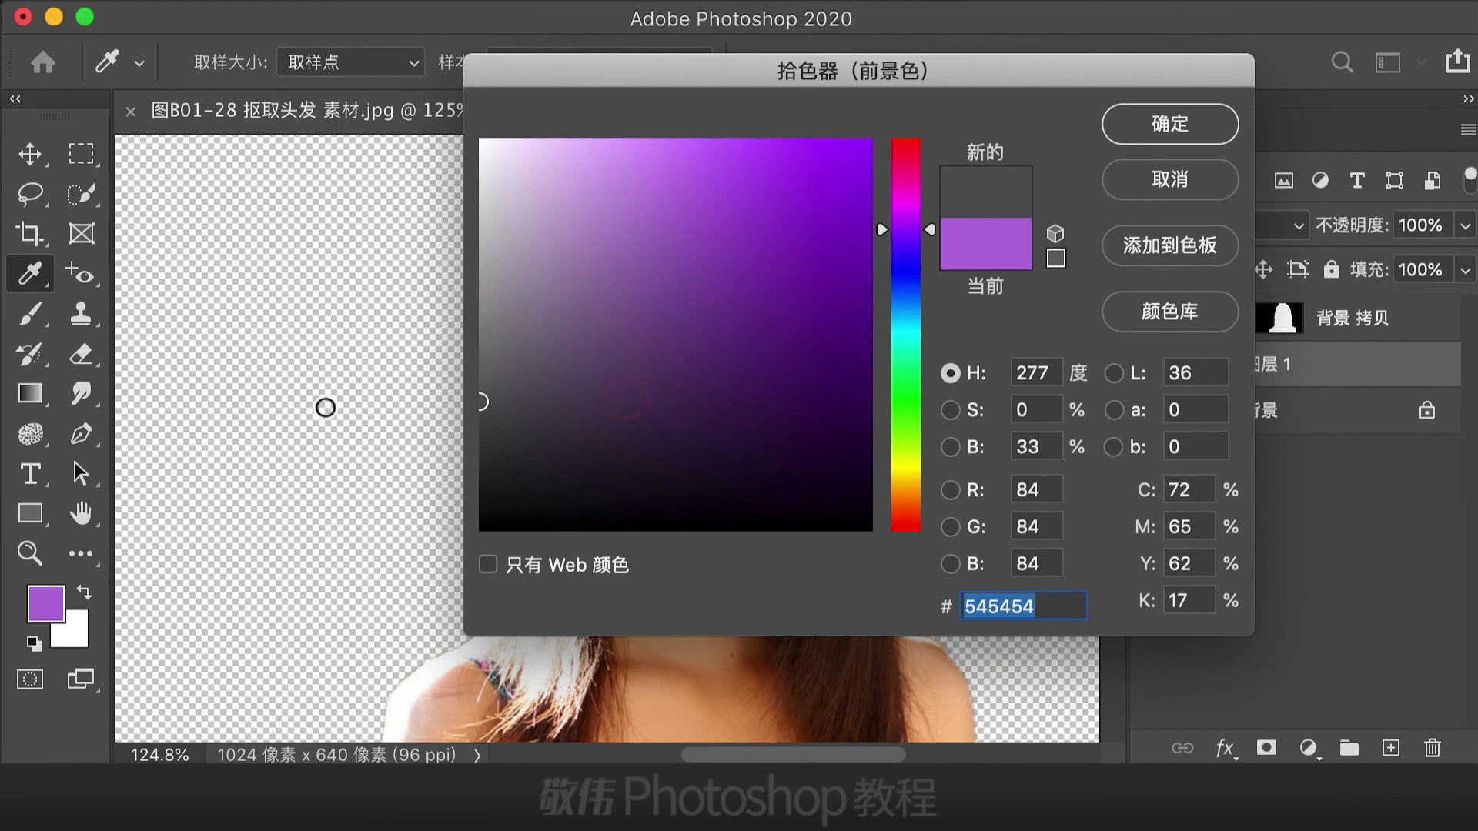
click(1147, 125)
click(1186, 121)
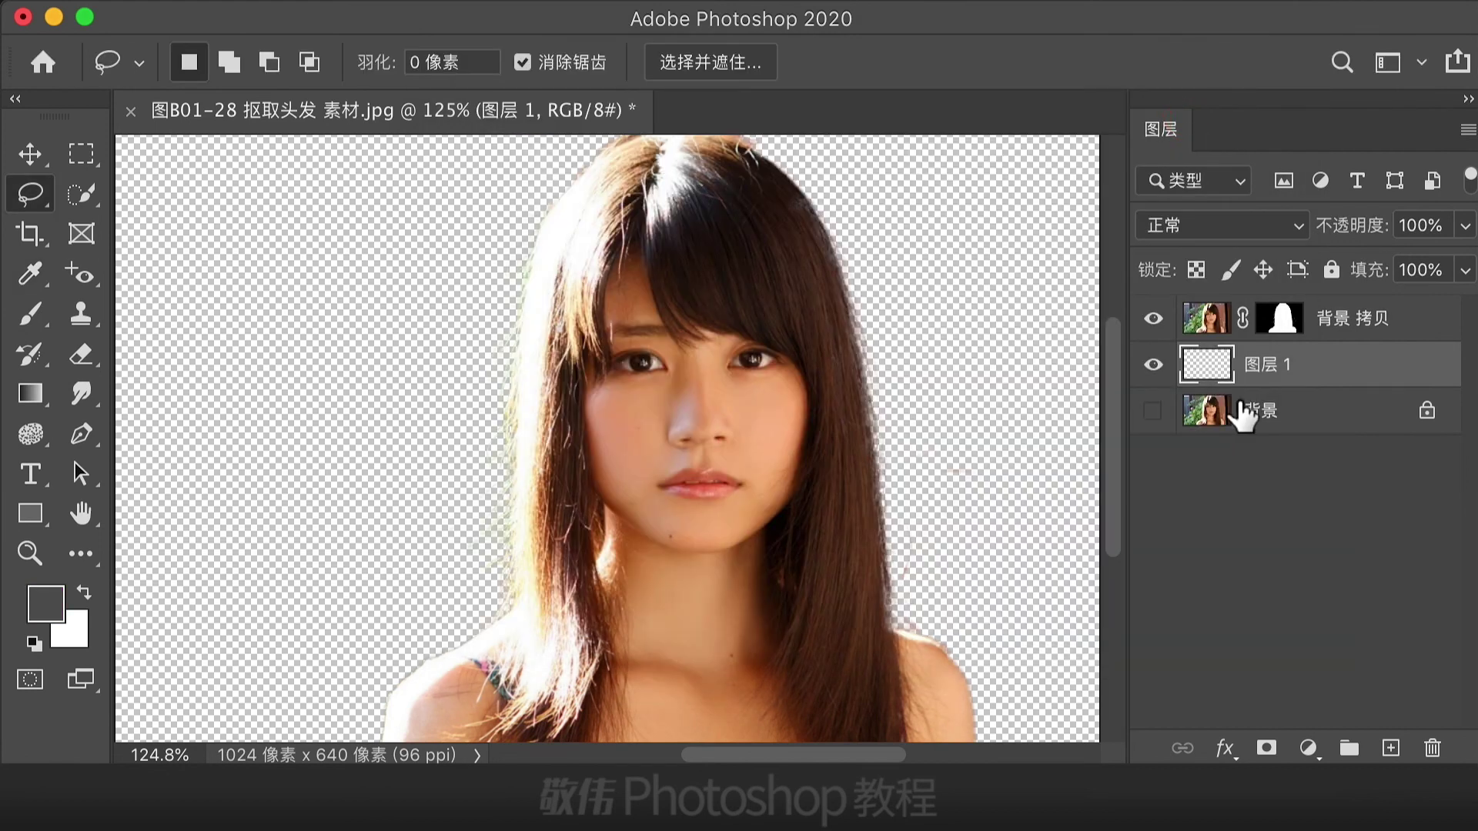
key(alt+BackSpace)
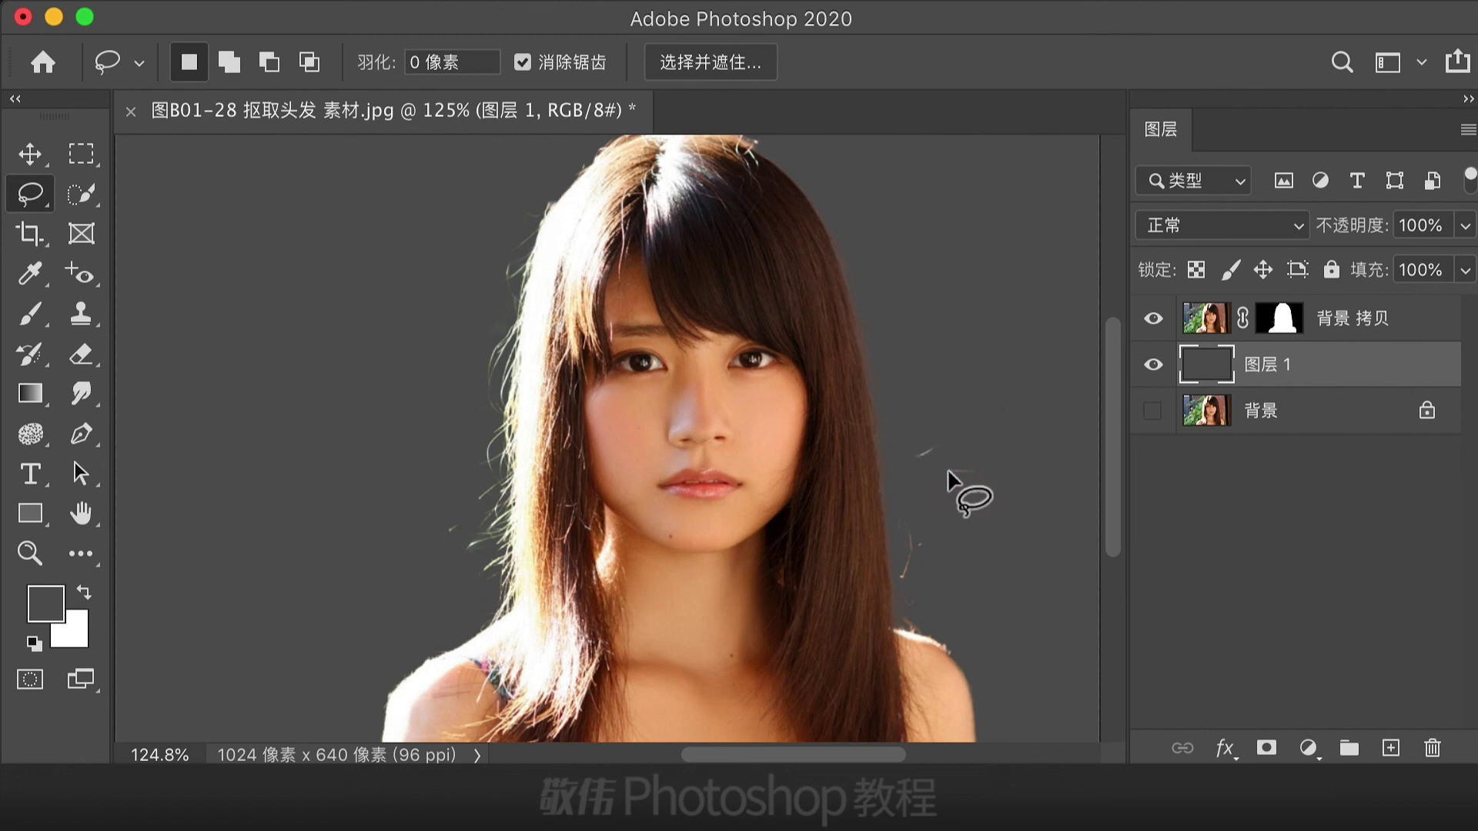
Target the woman's layer mask and configure a hard round Brush with a size of 1 px and 100% hardness
click(1284, 318)
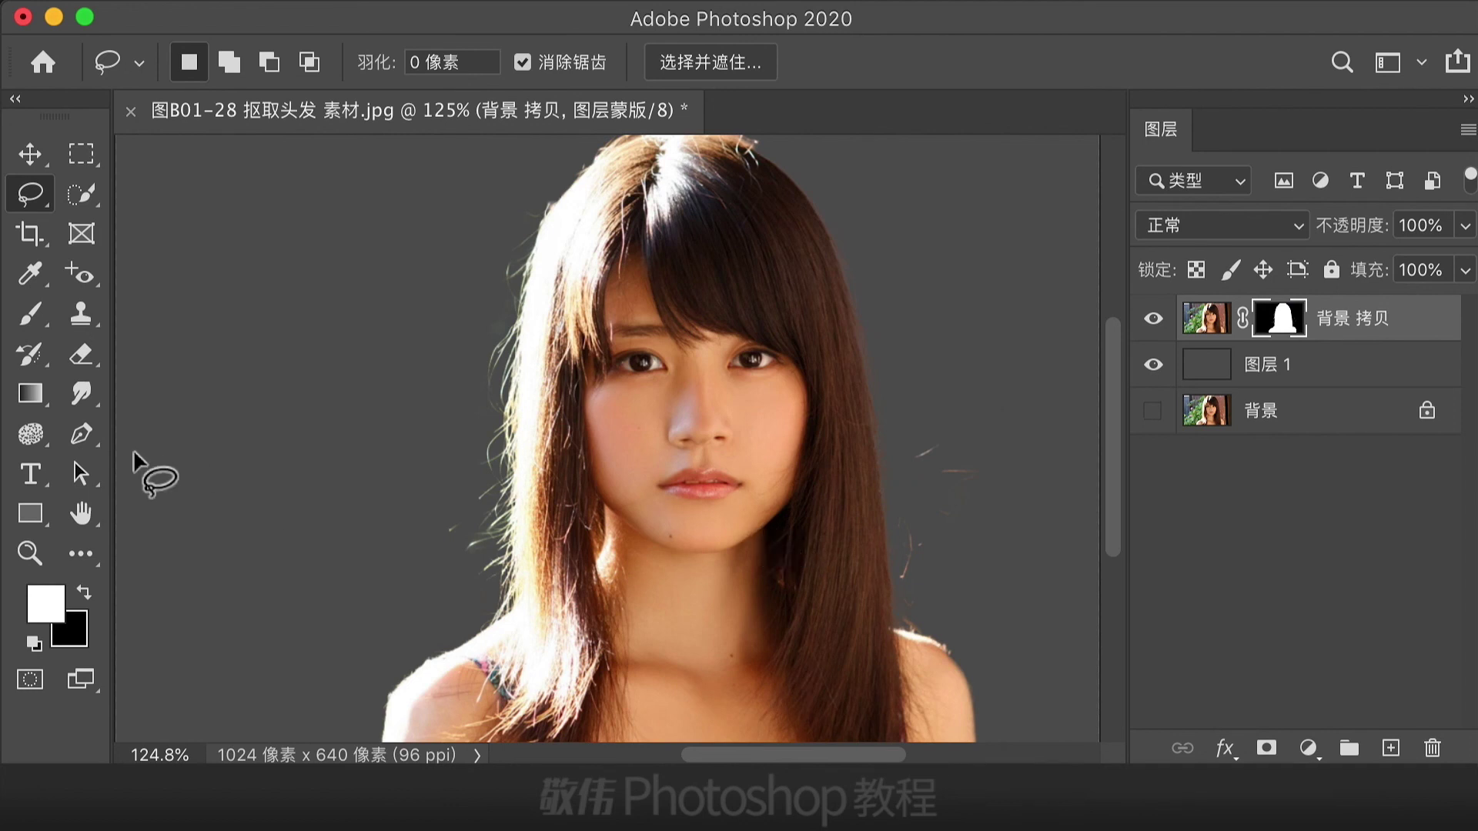
key(b)
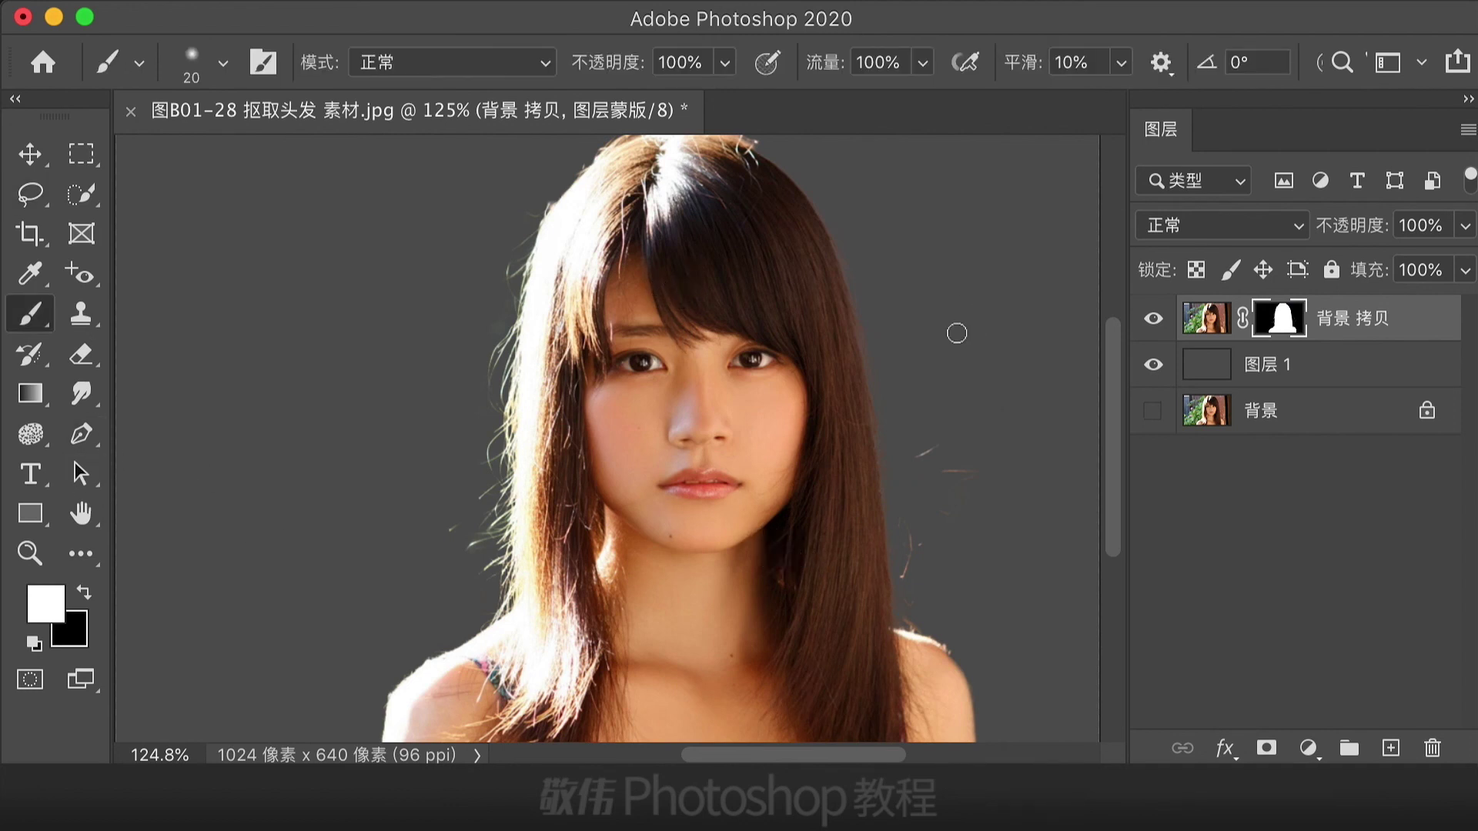
right_click(899, 344)
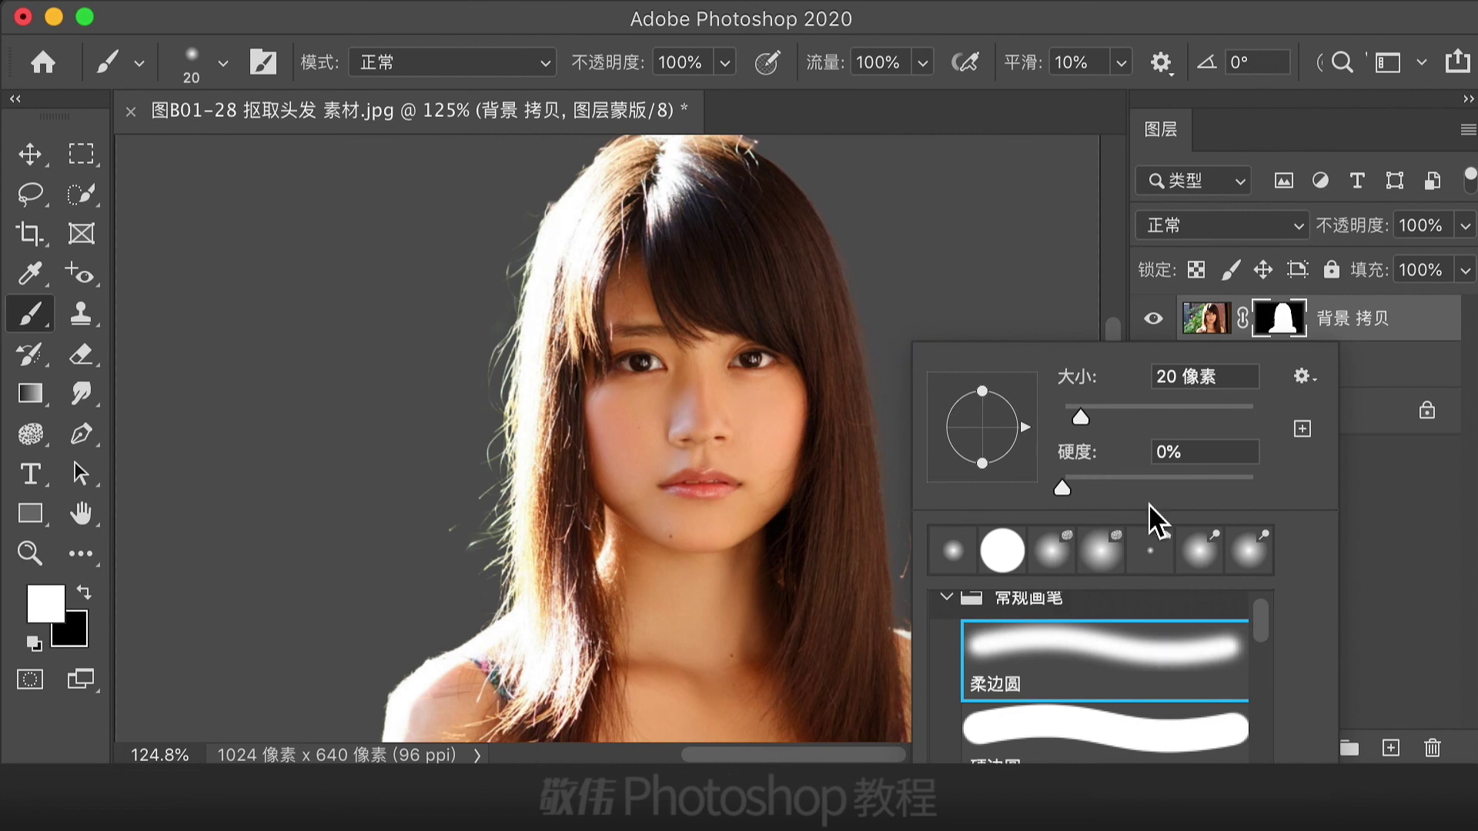
drag(1081, 417, 1076, 417)
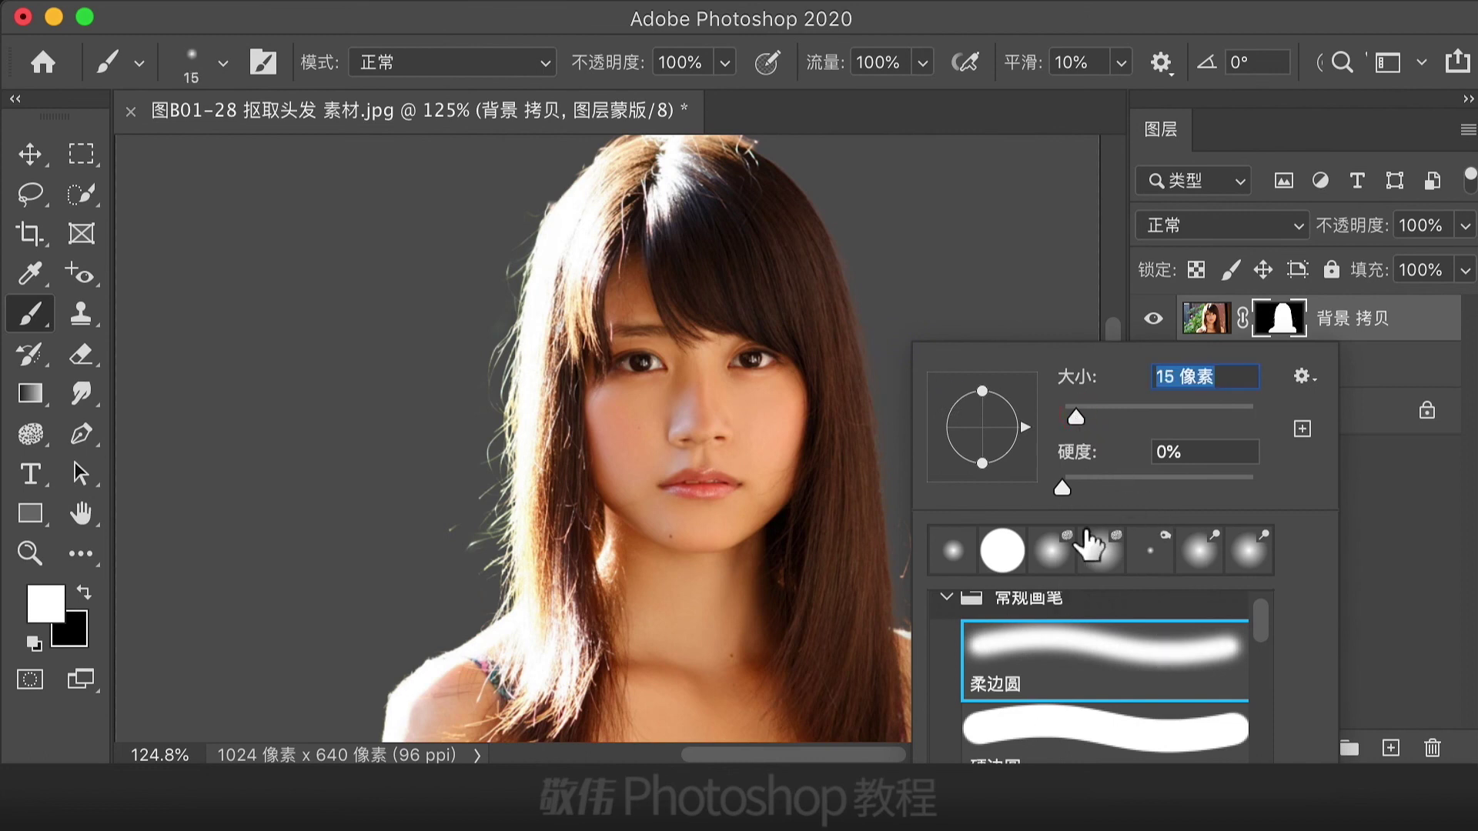
click(1045, 751)
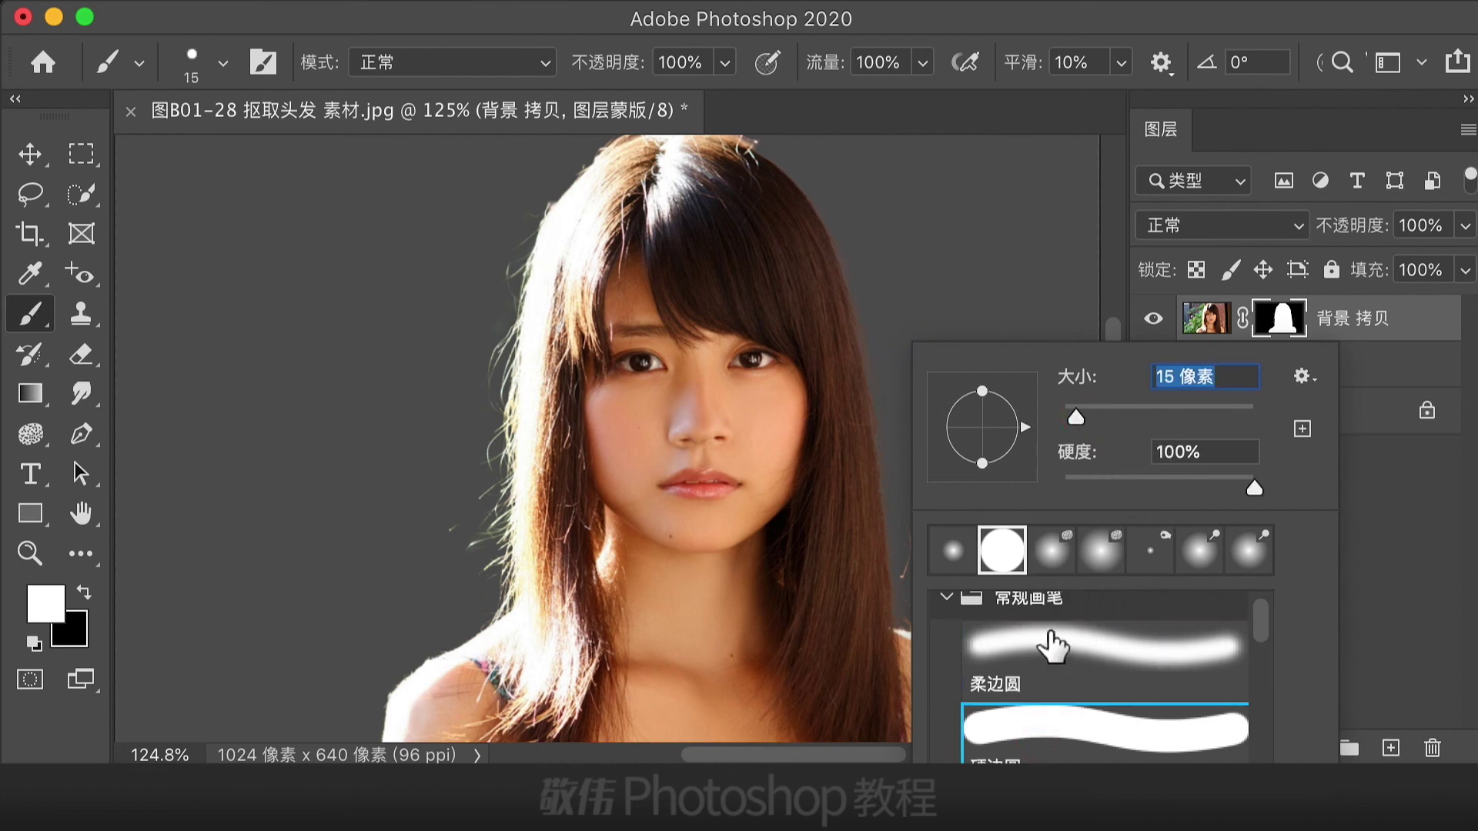
drag(1078, 420, 1059, 417)
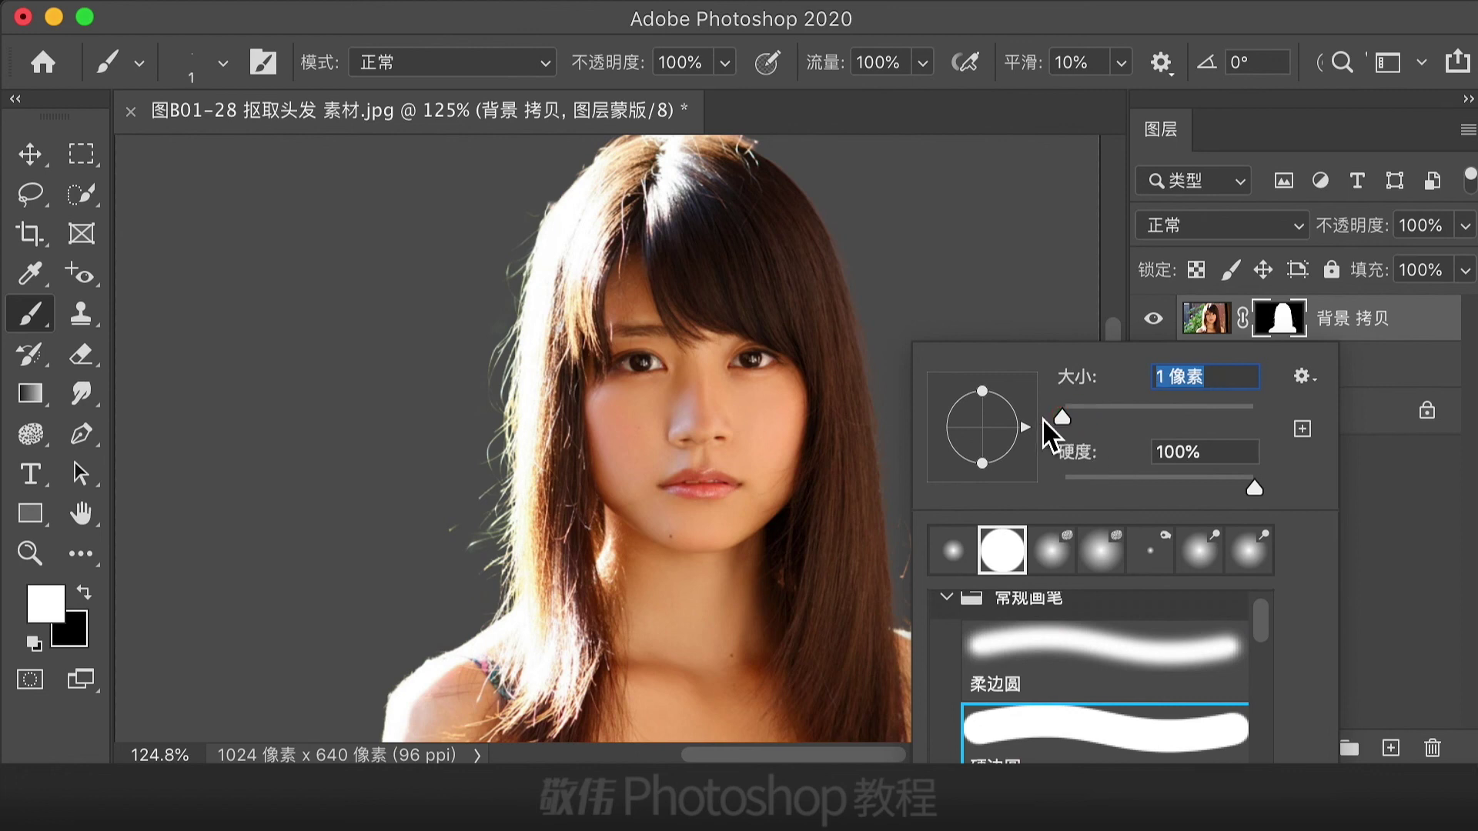
click(1150, 23)
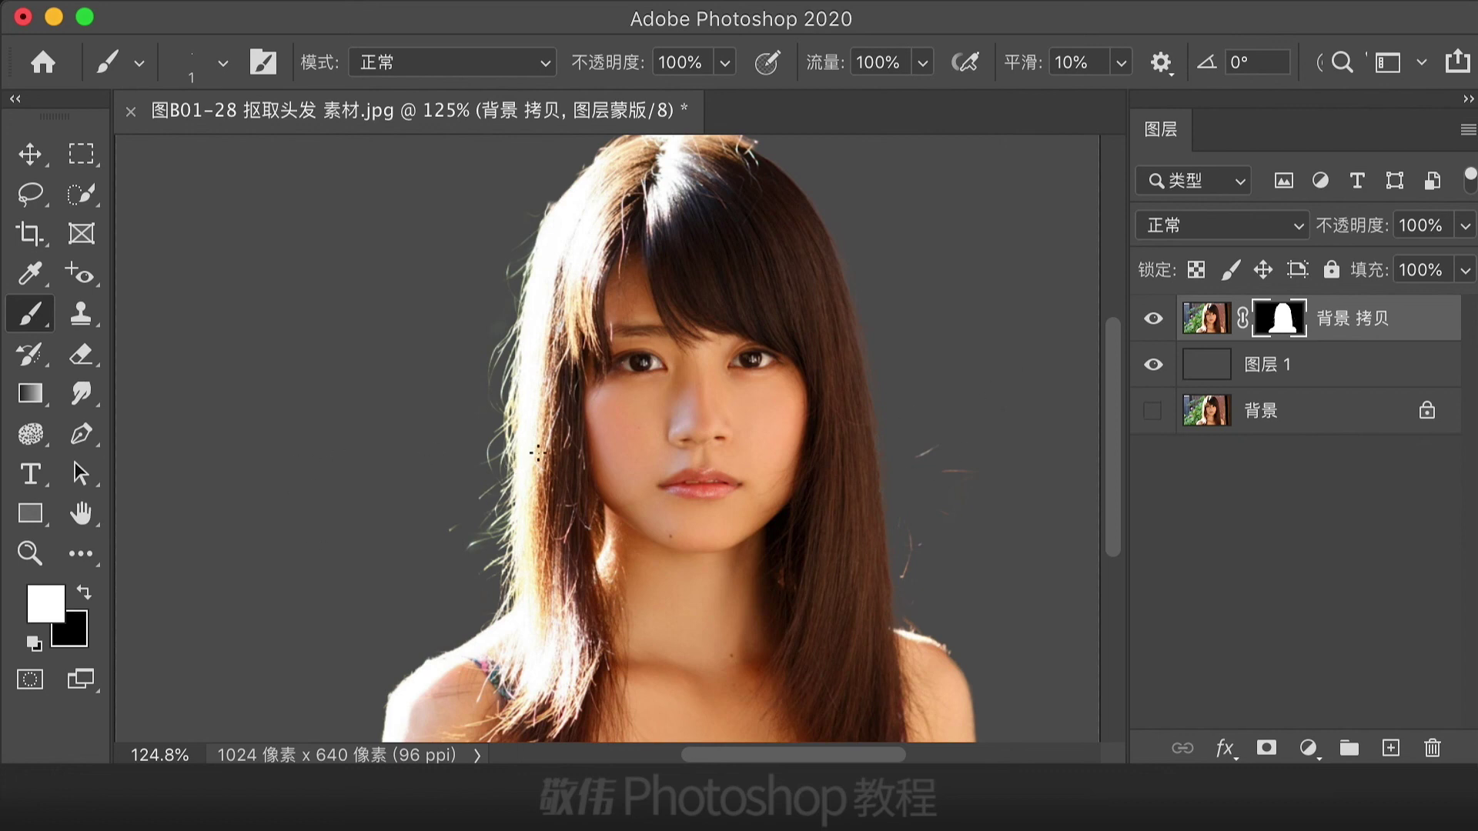
Set the brush opacity to 72% and the flow to 74%
drag(723, 63, 717, 106)
click(922, 63)
click(1050, 26)
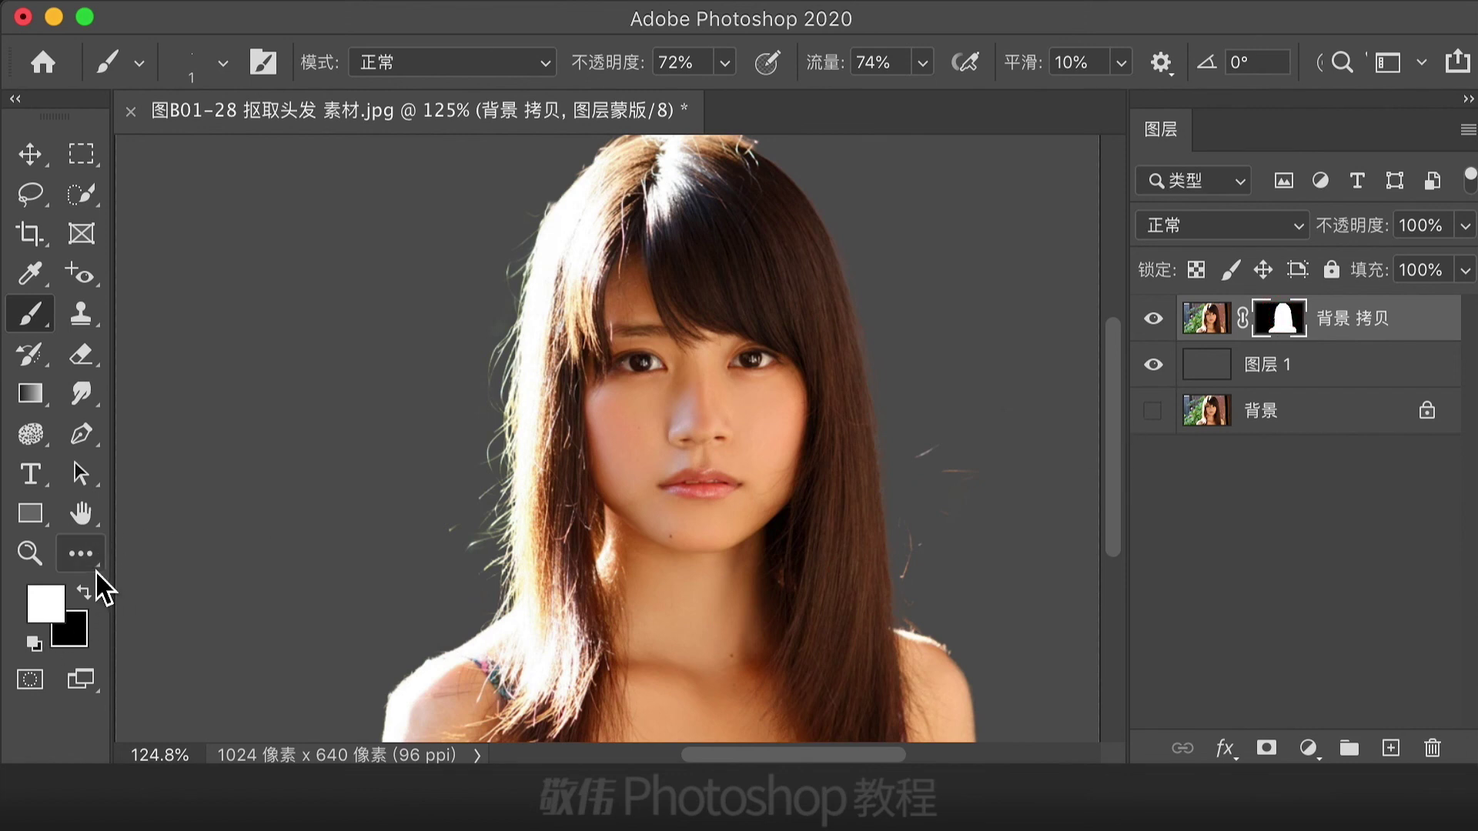
Paint white on the mask along the broken flyaway strand on the image's right side, connecting it to the long hair
click(32, 555)
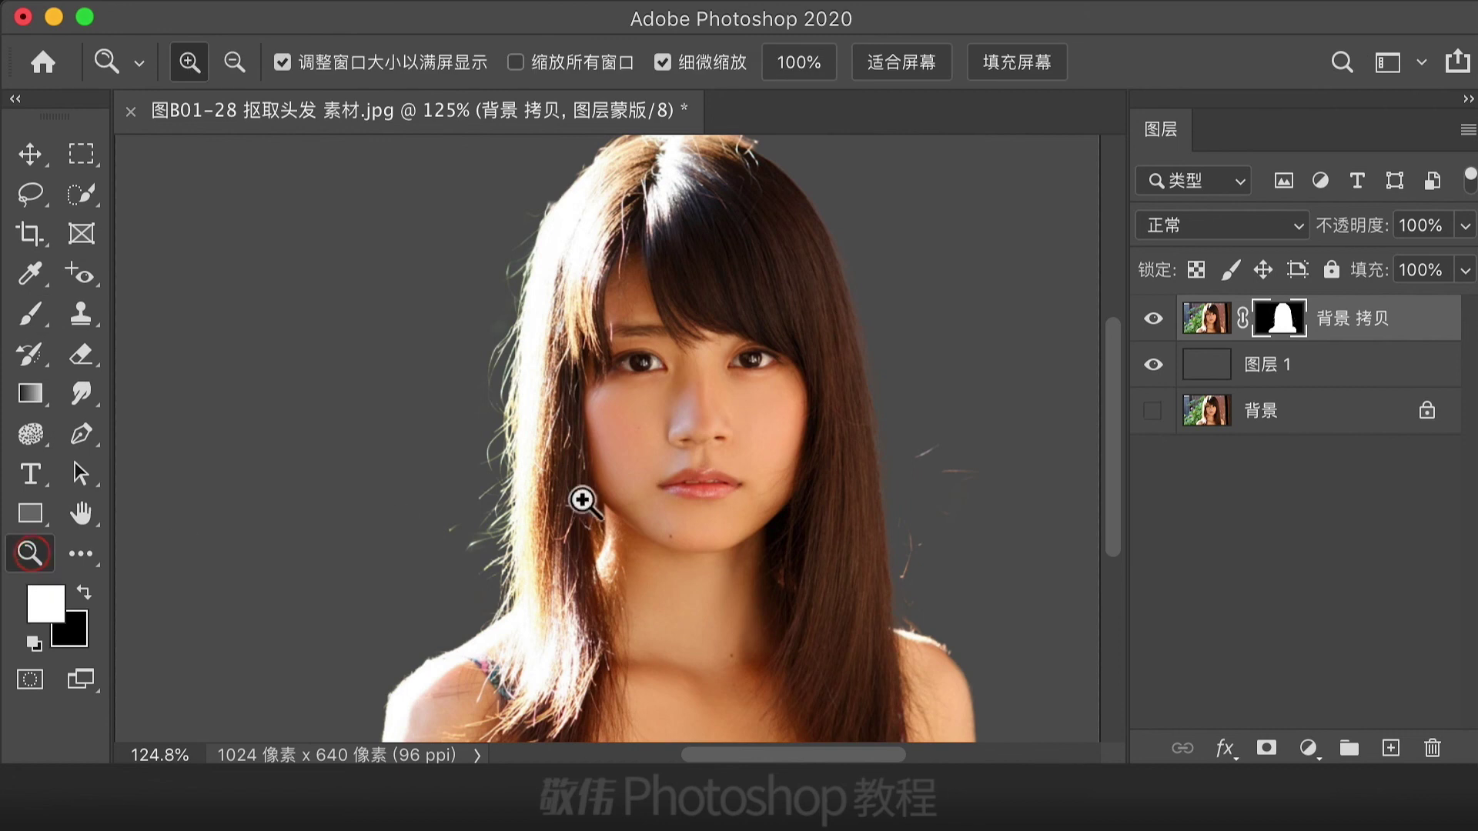
click(943, 454)
click(952, 453)
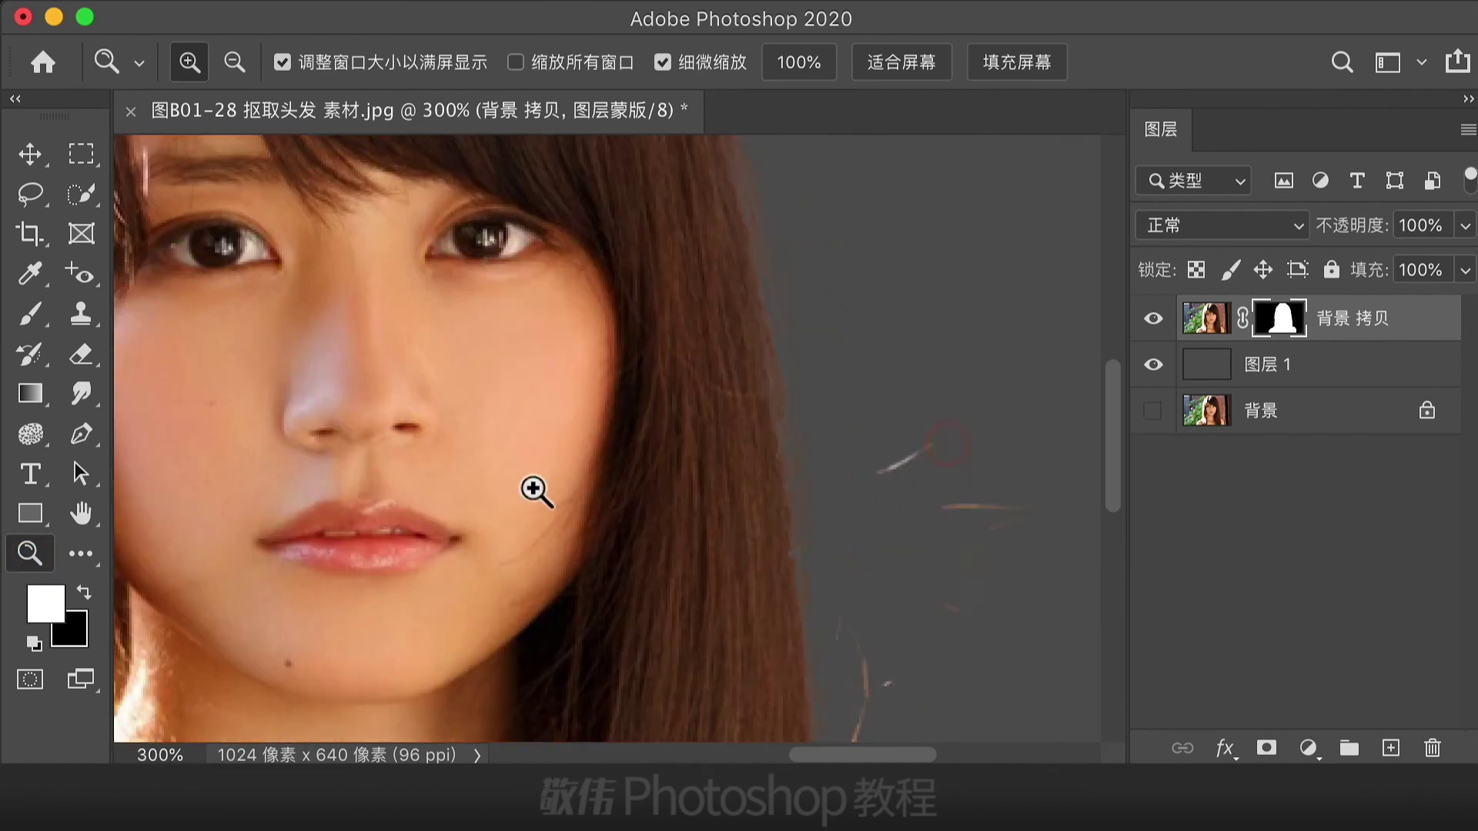
click(34, 319)
scroll(847, 531, right, 3)
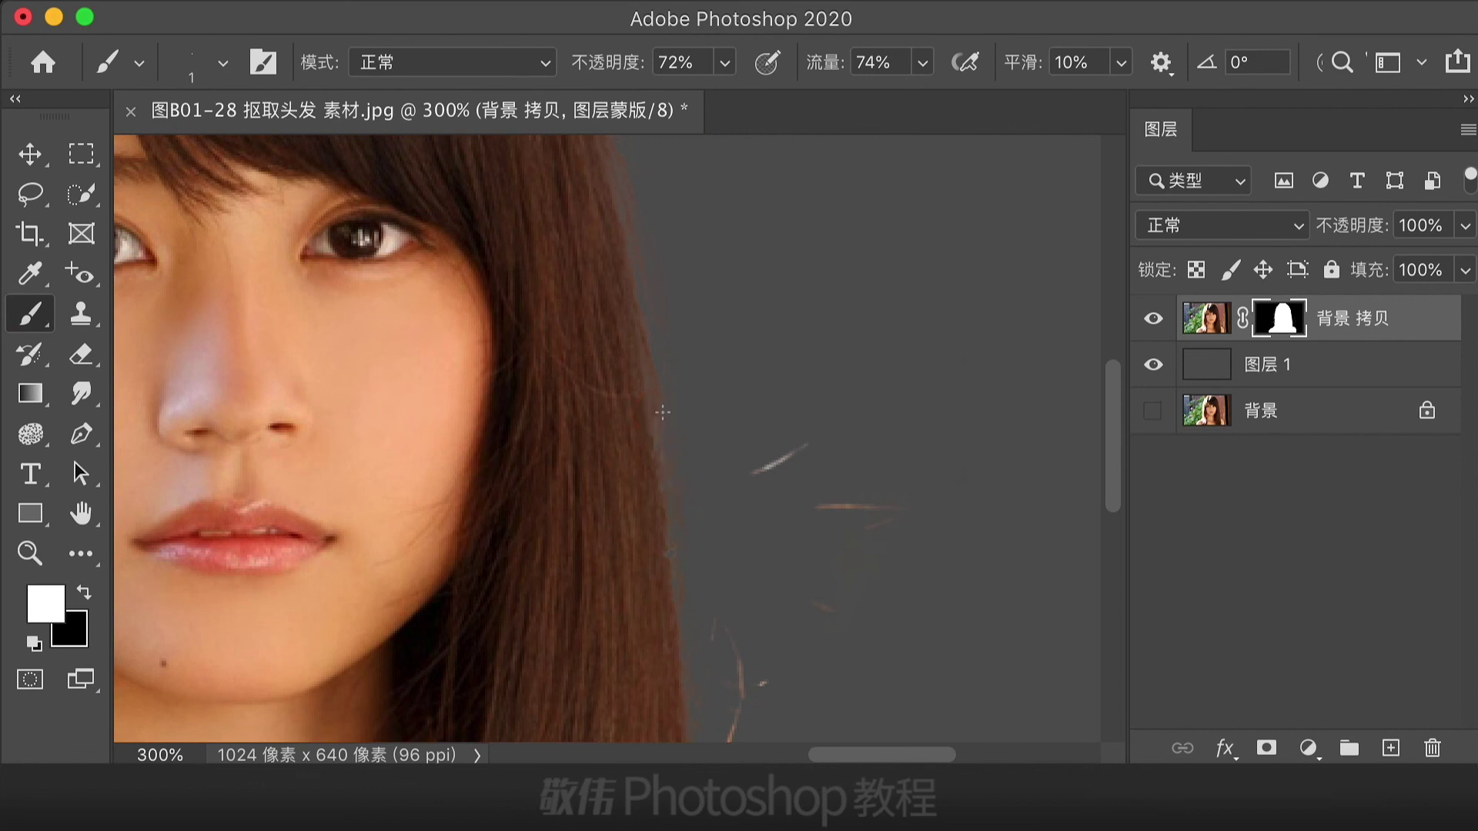
scroll(662, 412, left, 1)
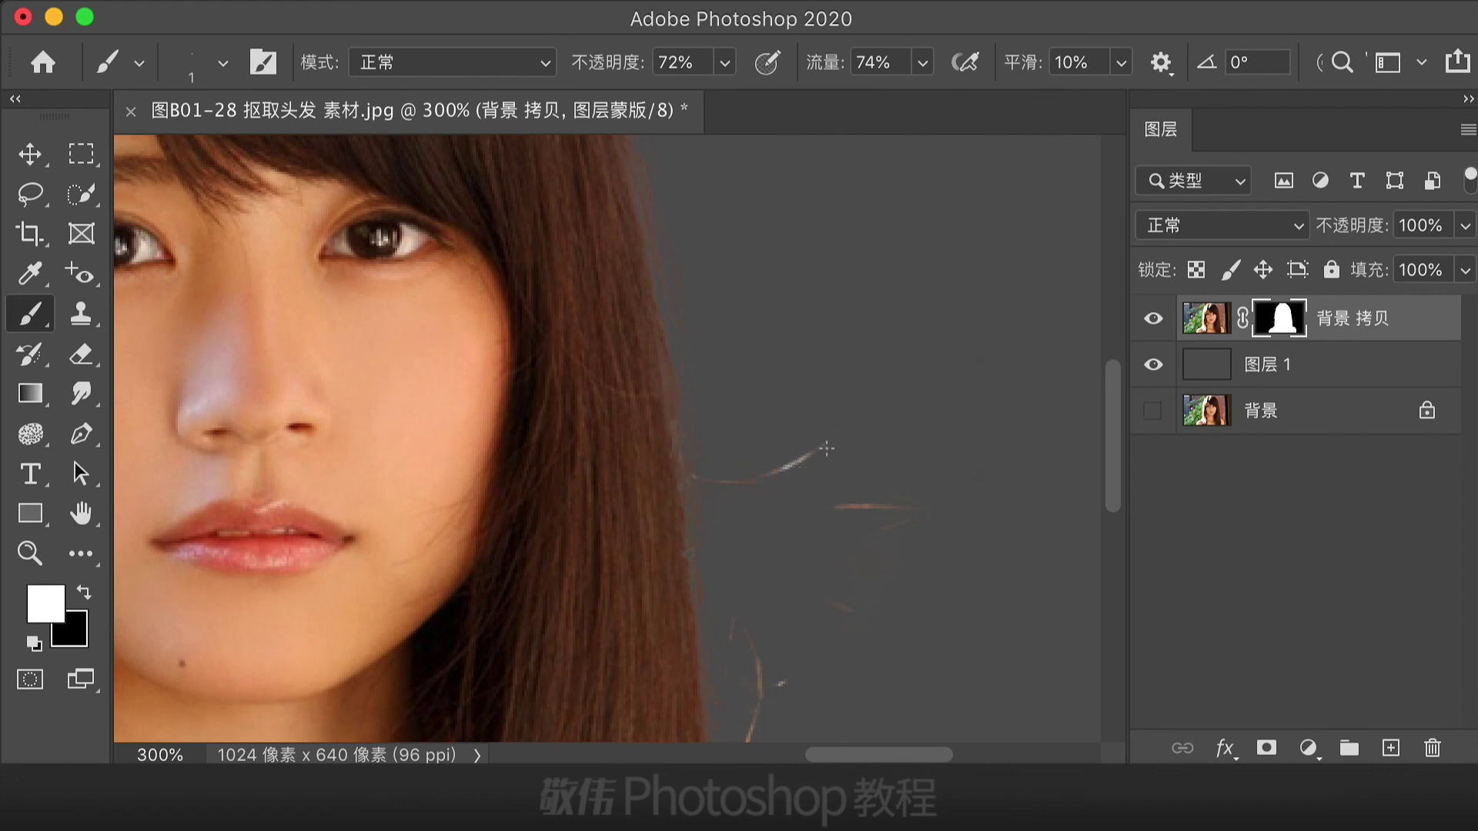
drag(826, 448, 633, 585)
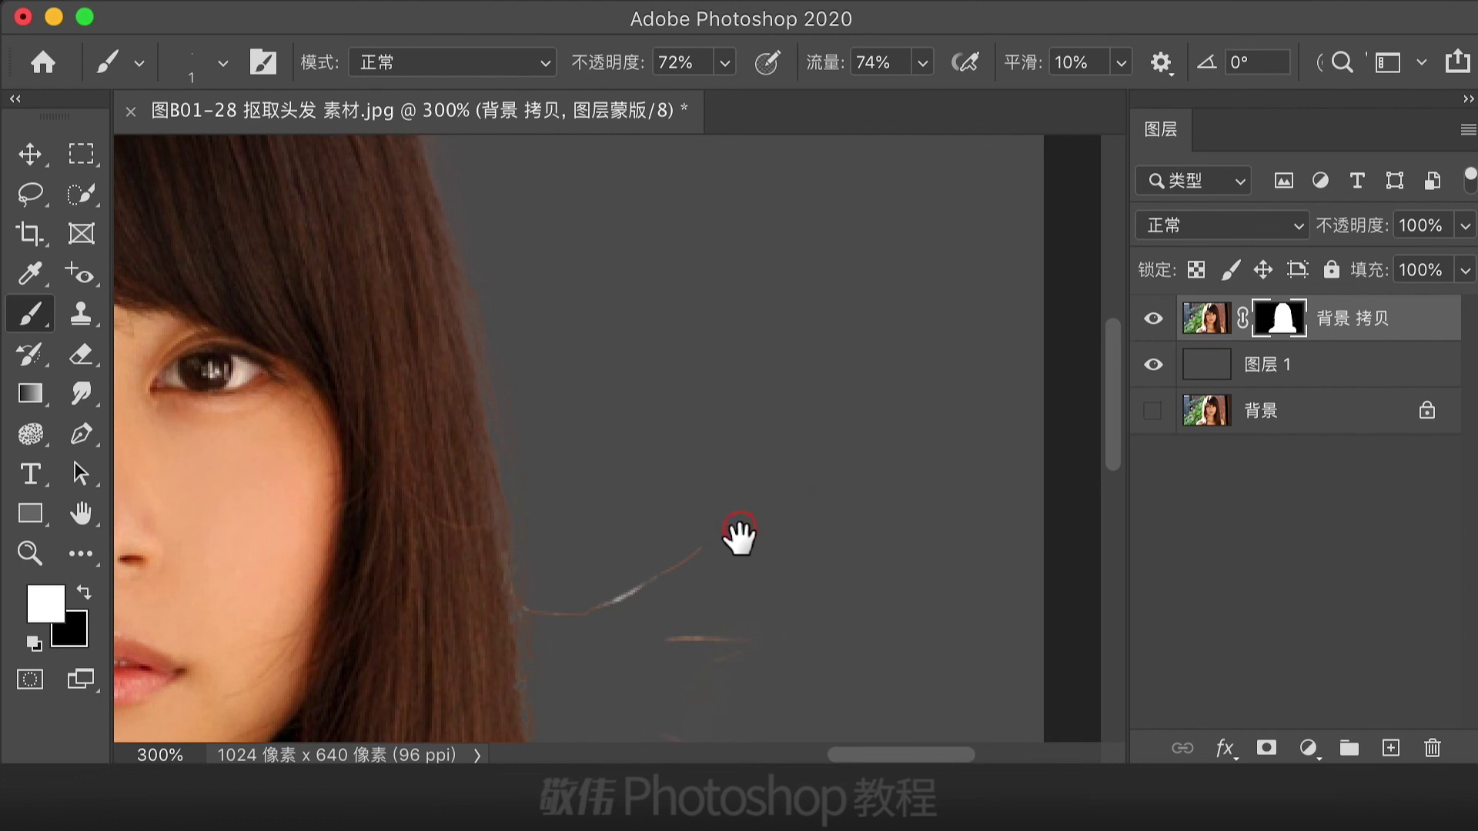
drag(739, 535, 732, 540)
Hide the grey fill layer, show the original background and trace the flyaway hairs beside the long hair in white on the mask
click(1153, 364)
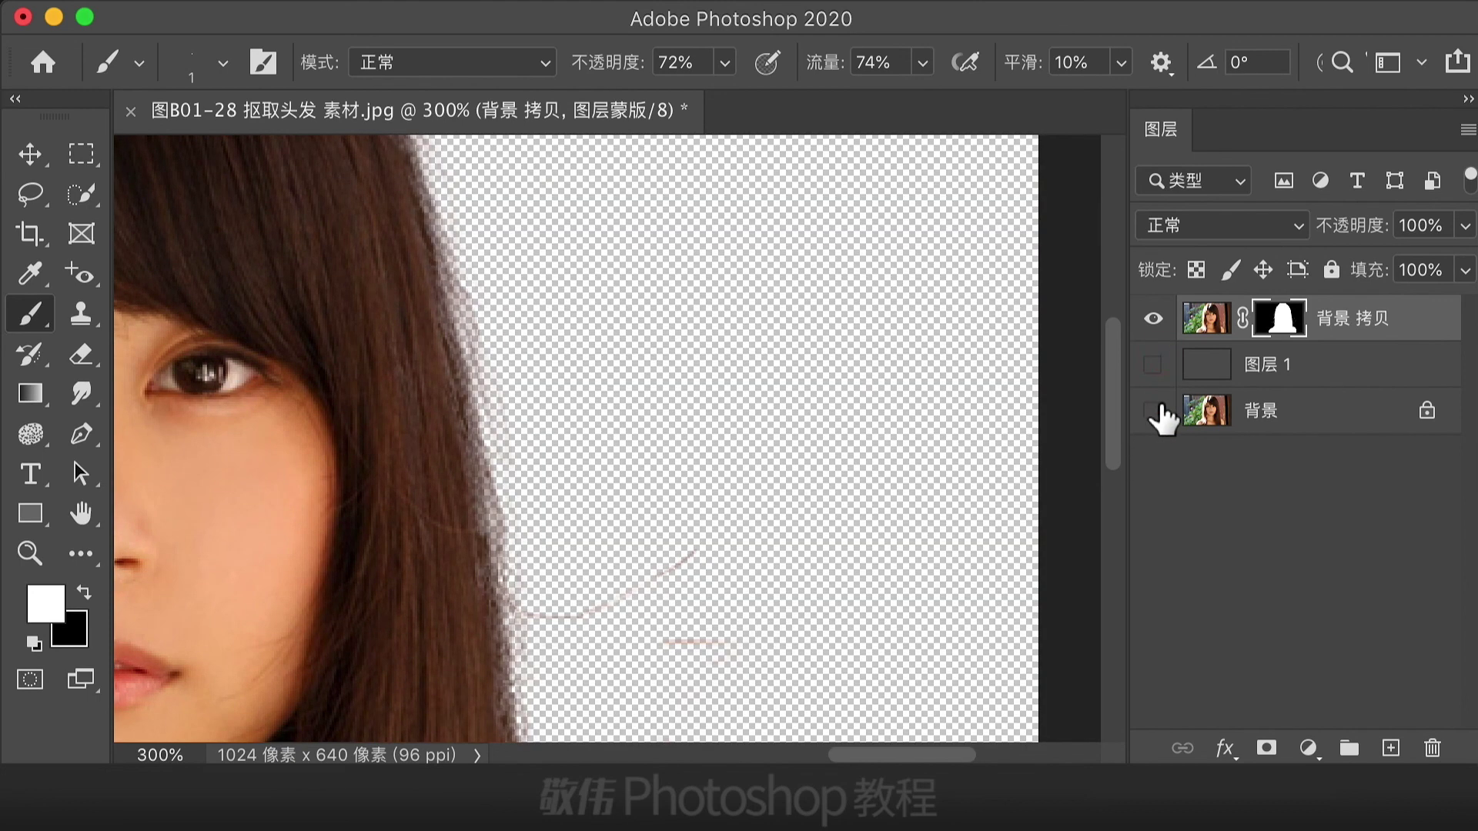
click(1153, 411)
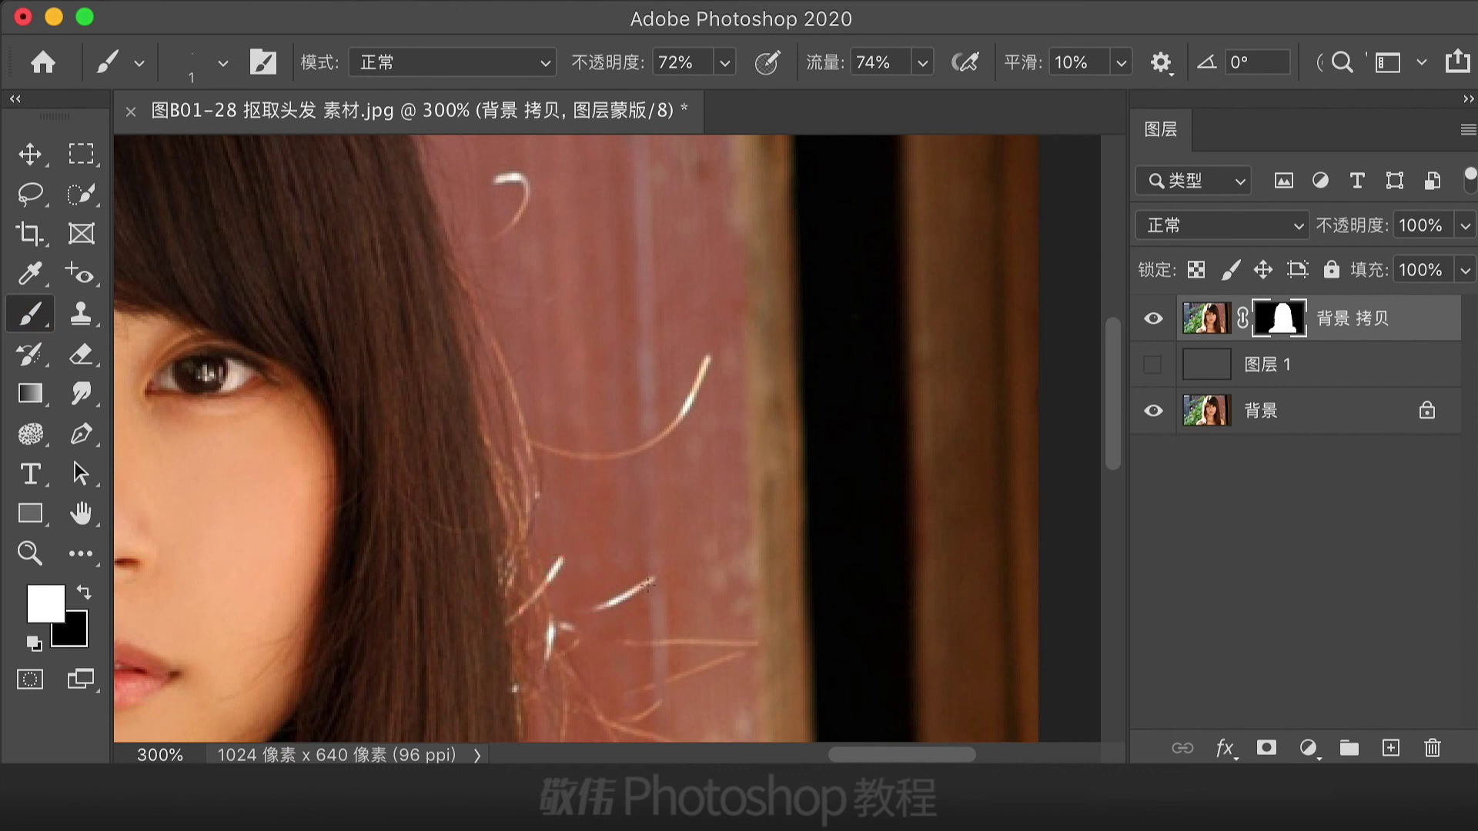
click(655, 578)
click(753, 646)
click(469, 433)
scroll(453, 273, down, 3)
drag(618, 287, 681, 481)
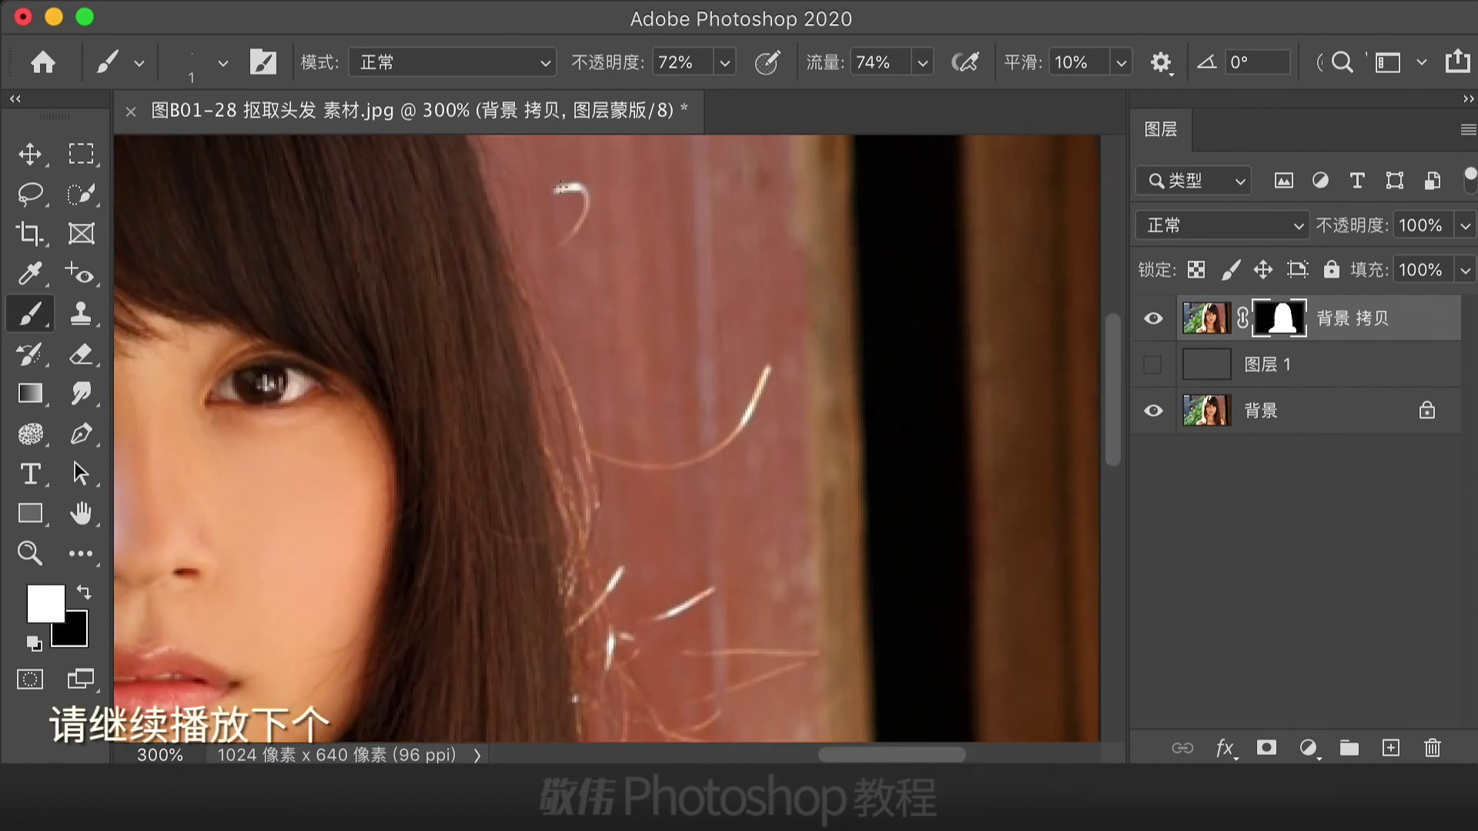
Toggle the grey fill layer's visibility to compare the masked flyaway hairs with those in the original photo
click(1154, 365)
click(1155, 365)
click(1155, 365)
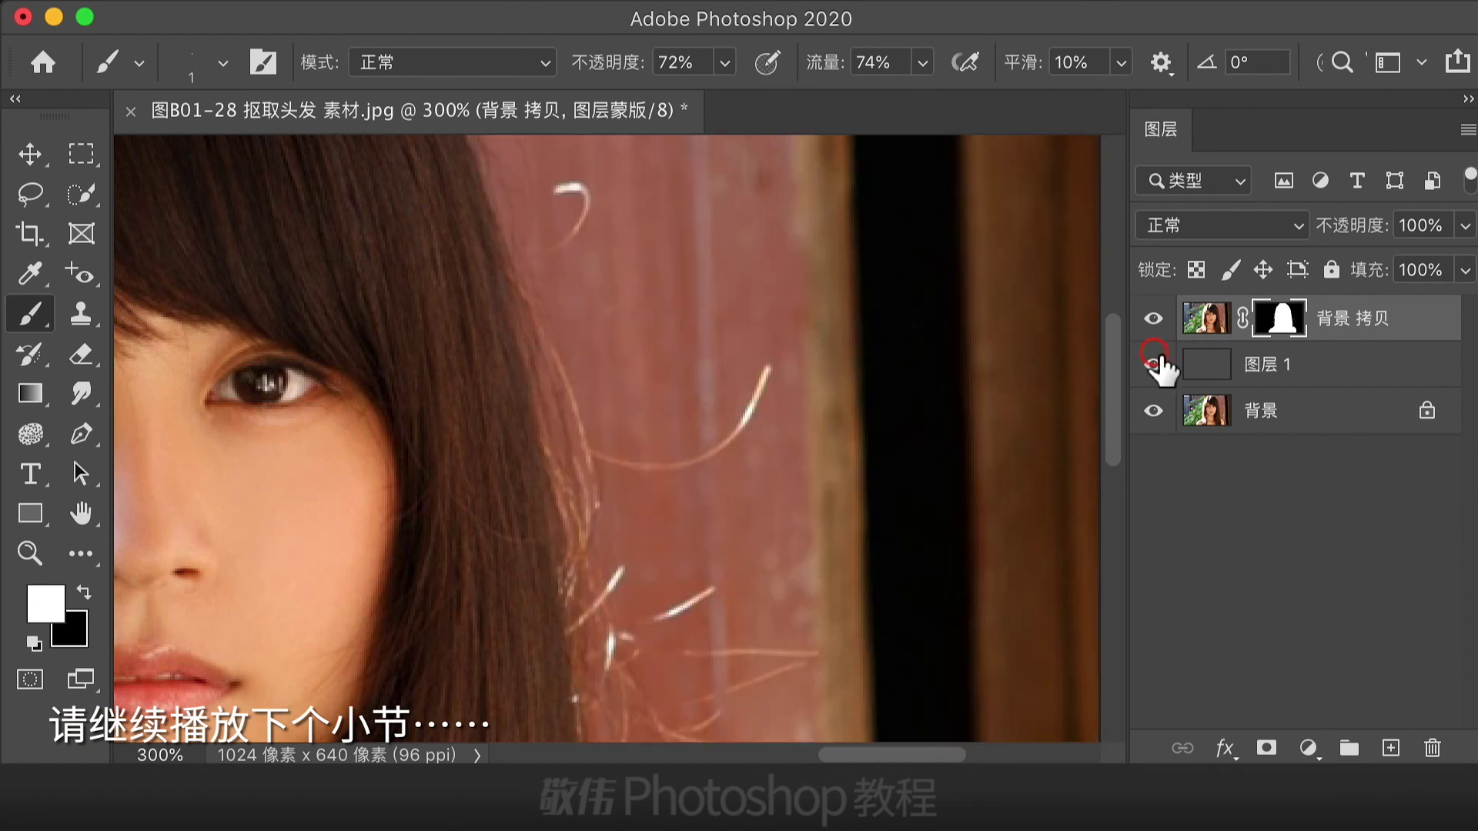